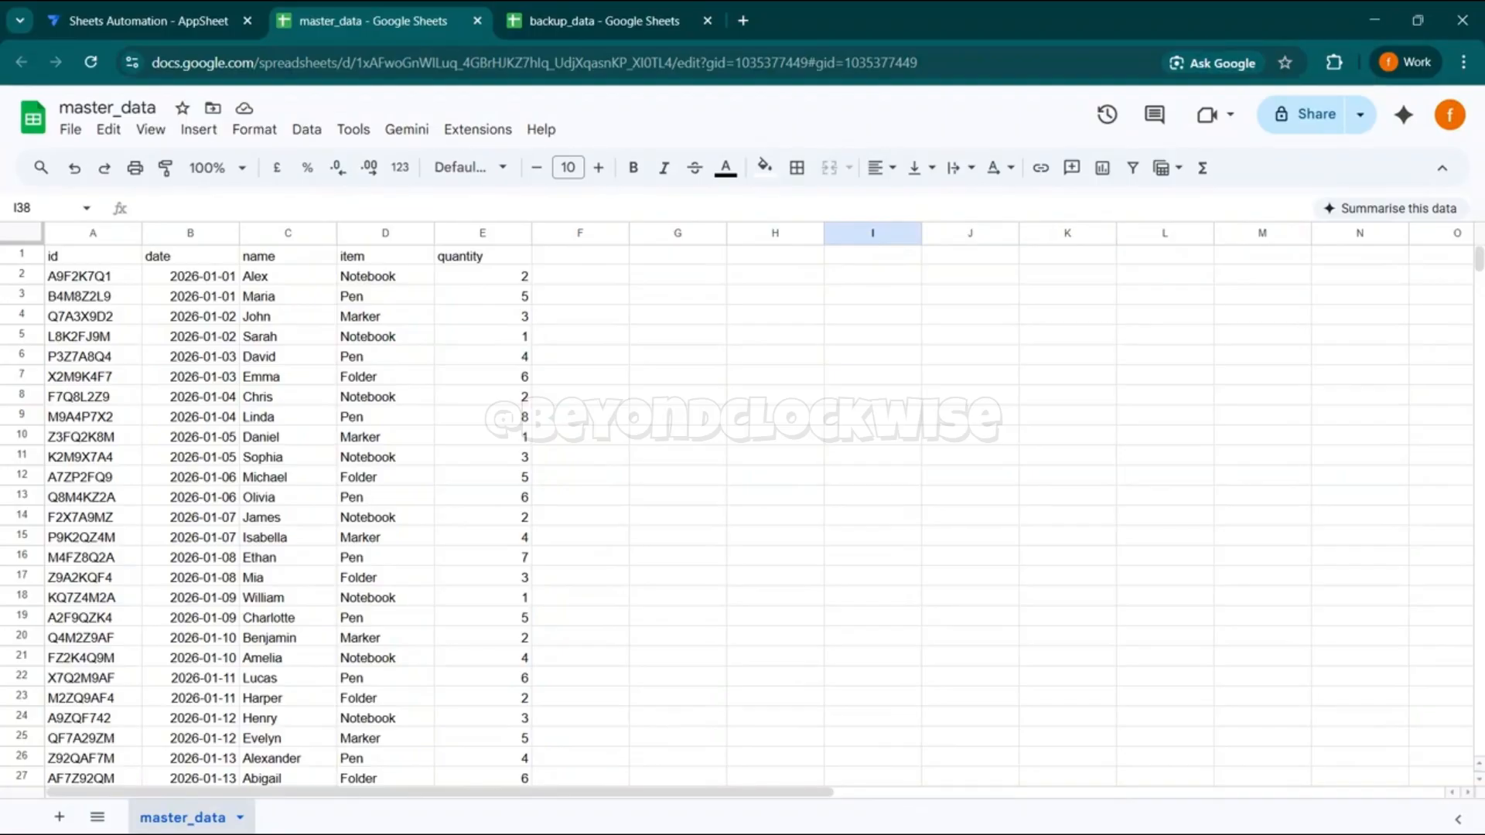
# - Look through the records in the master_data sheet, moving down the id column to around row 62
pyautogui.click(225, 301)
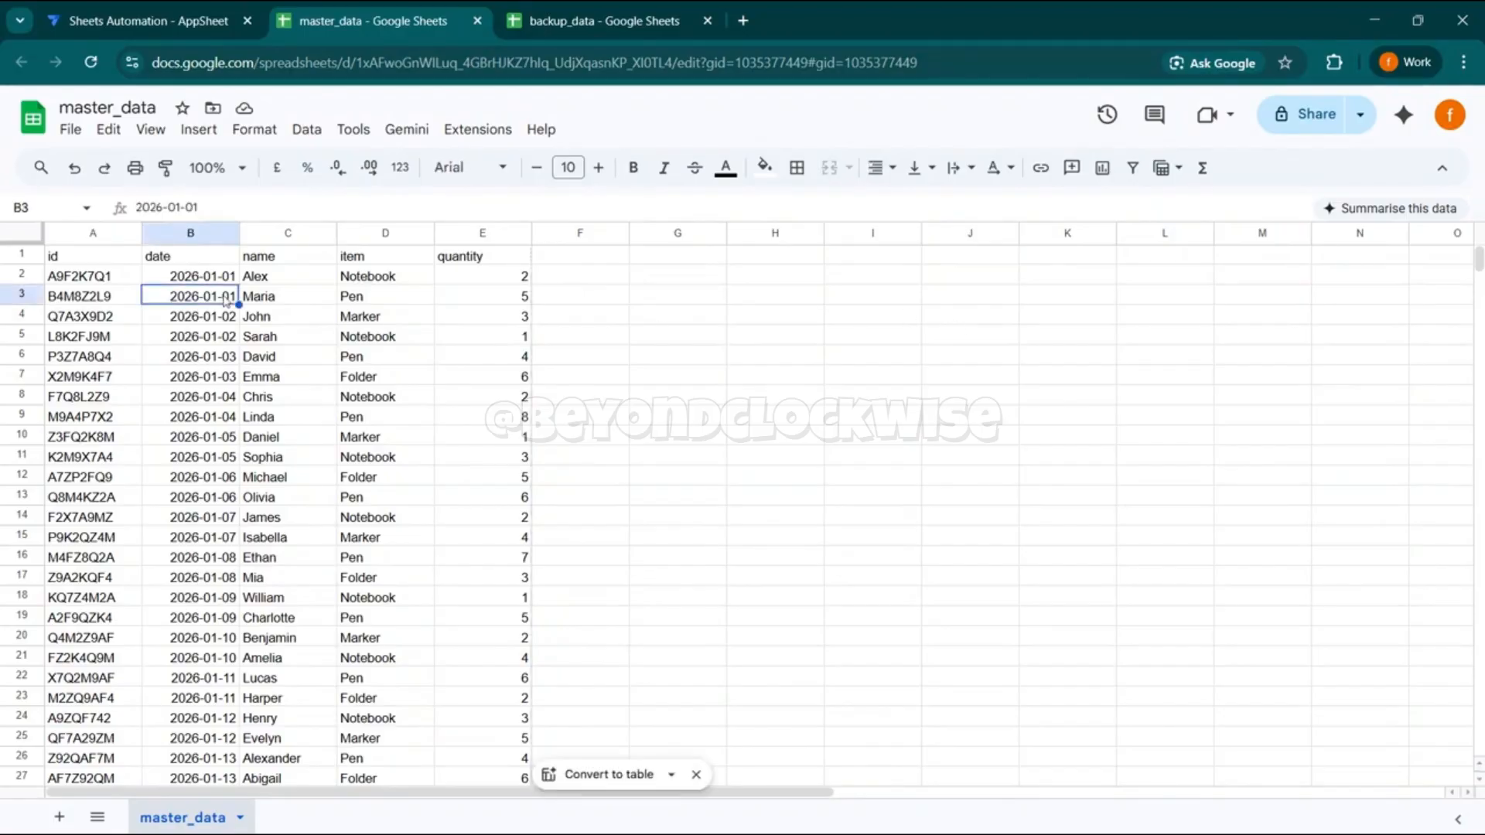
pyautogui.press('Left')
pyautogui.press('Down')
pyautogui.press('Down')
pyautogui.press('Down')
pyautogui.press('Down')
pyautogui.press('Down')
pyautogui.press('Down')
pyautogui.press('Down')
pyautogui.press('Down')
pyautogui.press('Down')
pyautogui.press('Down')
pyautogui.press('Down')
pyautogui.press('Down')
pyautogui.press('Down')
pyautogui.press('Down')
pyautogui.press('Down')
pyautogui.press('Down')
pyautogui.press('Down')
pyautogui.press('Down')
pyautogui.press('Down')
pyautogui.press('Down')
pyautogui.press('Down')
pyautogui.press('Down')
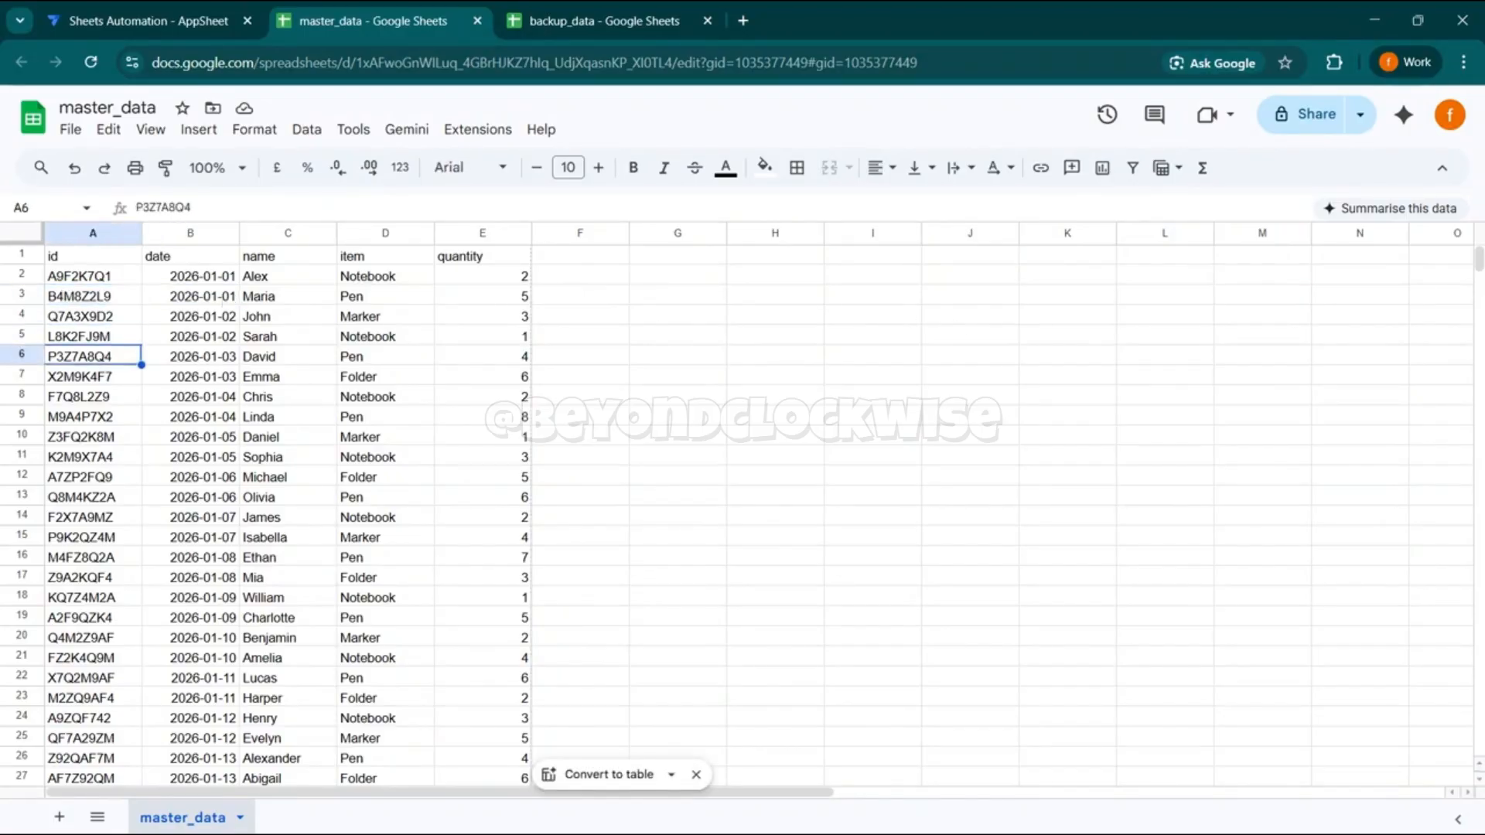
pyautogui.press('Down')
pyautogui.press('Down')
pyautogui.press('Down')
pyautogui.press('Down')
pyautogui.press('Down')
pyautogui.press('Down')
pyautogui.press('Down')
pyautogui.press('Down')
pyautogui.press('Down')
pyautogui.press('Down')
pyautogui.press('Down')
pyautogui.press('Down')
pyautogui.press('Down')
pyautogui.press('Down')
pyautogui.press('Down')
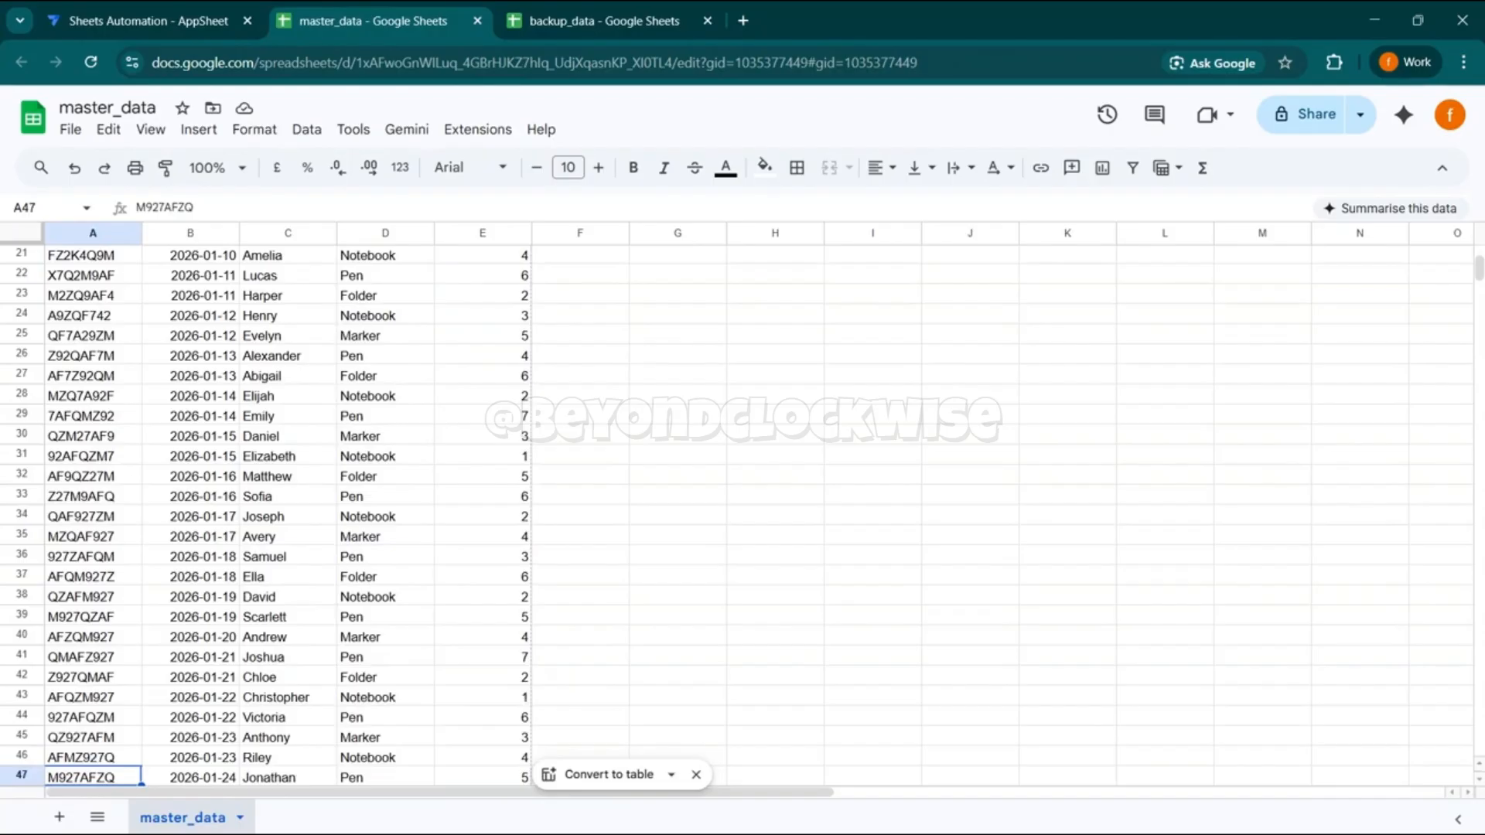
pyautogui.press('Down')
pyautogui.press('Down')
pyautogui.press('Down')
pyautogui.press('Down')
pyautogui.press('Down')
pyautogui.press('Down')
pyautogui.press('Down')
pyautogui.press('Down')
pyautogui.press('Down')
pyautogui.press('Down')
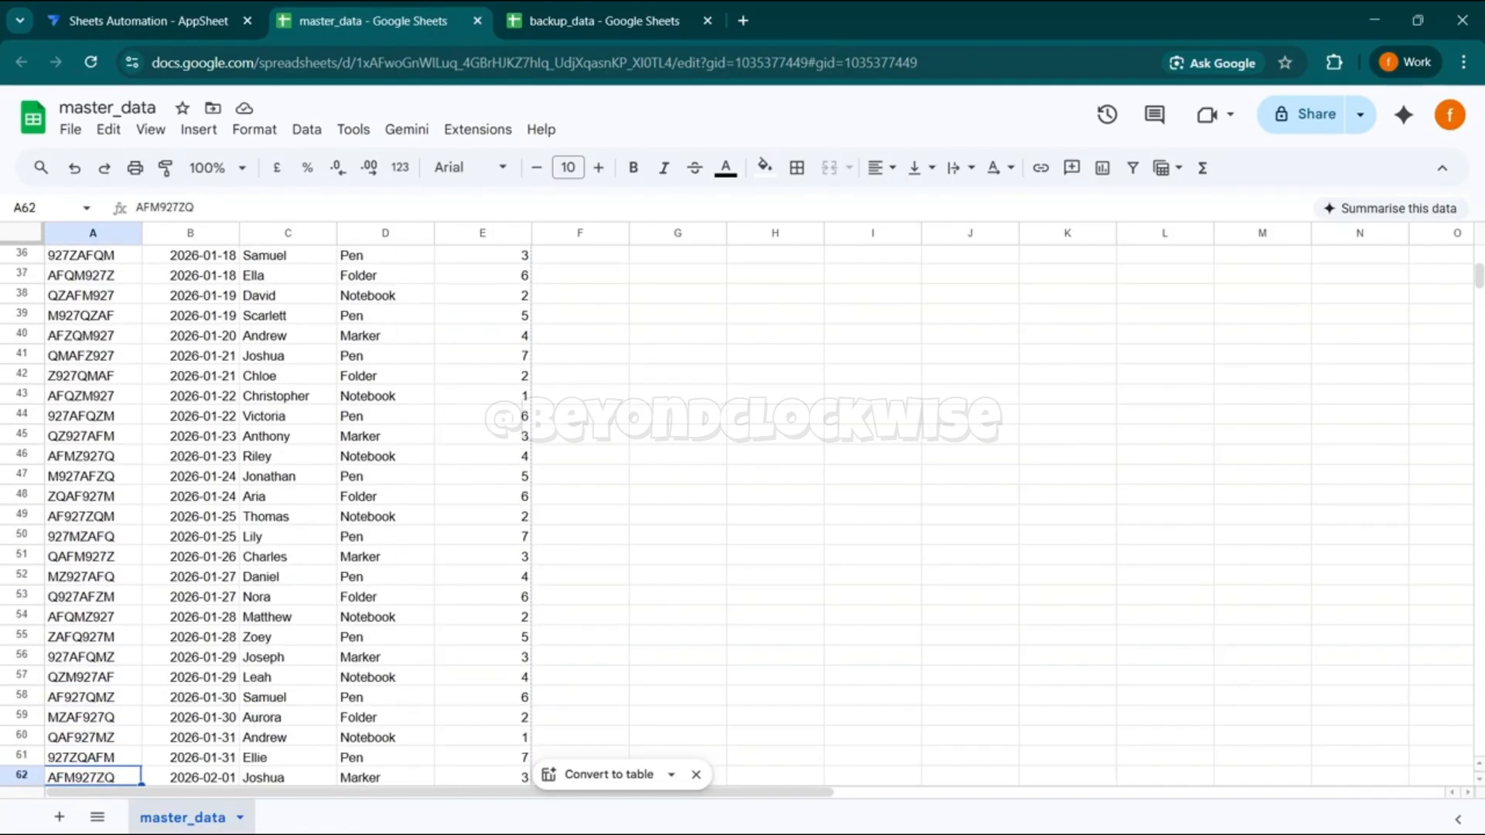
# - Switch to the backup_data sheet and examine its column headers and the row beneath them
pyautogui.click(576, 11)
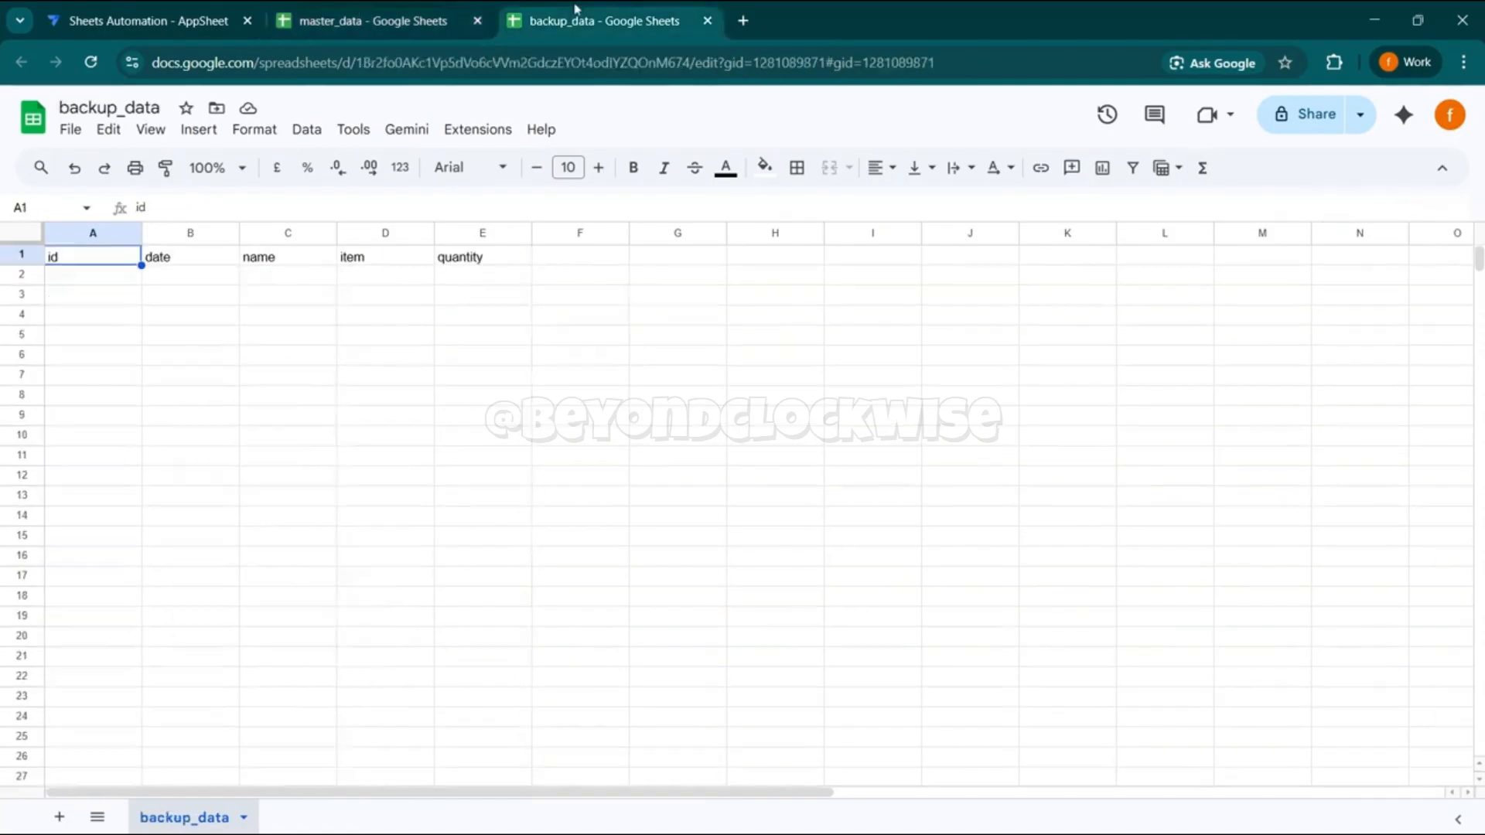
pyautogui.click(172, 302)
pyautogui.click(115, 298)
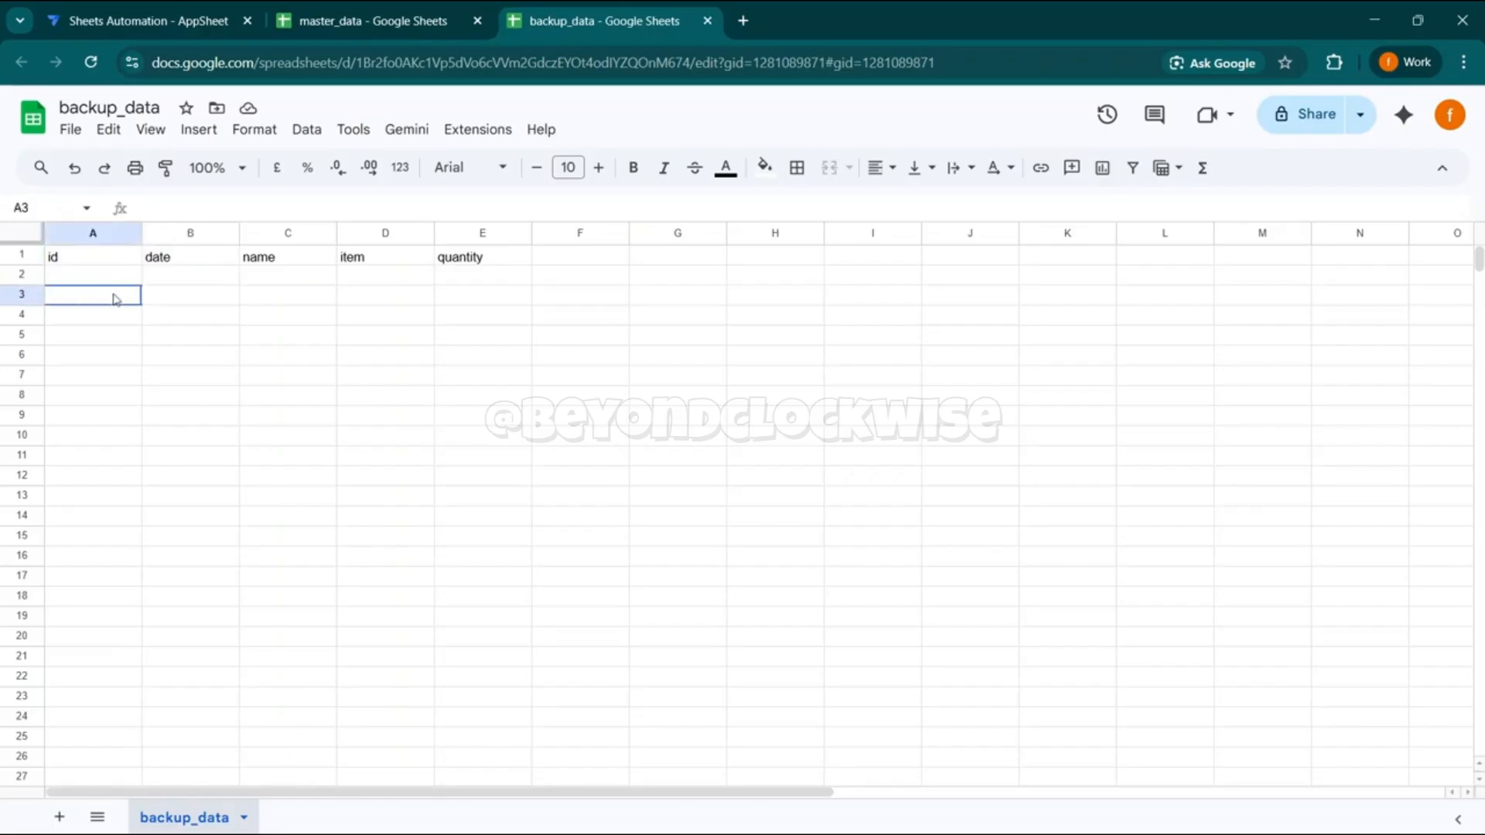
pyautogui.press('Up')
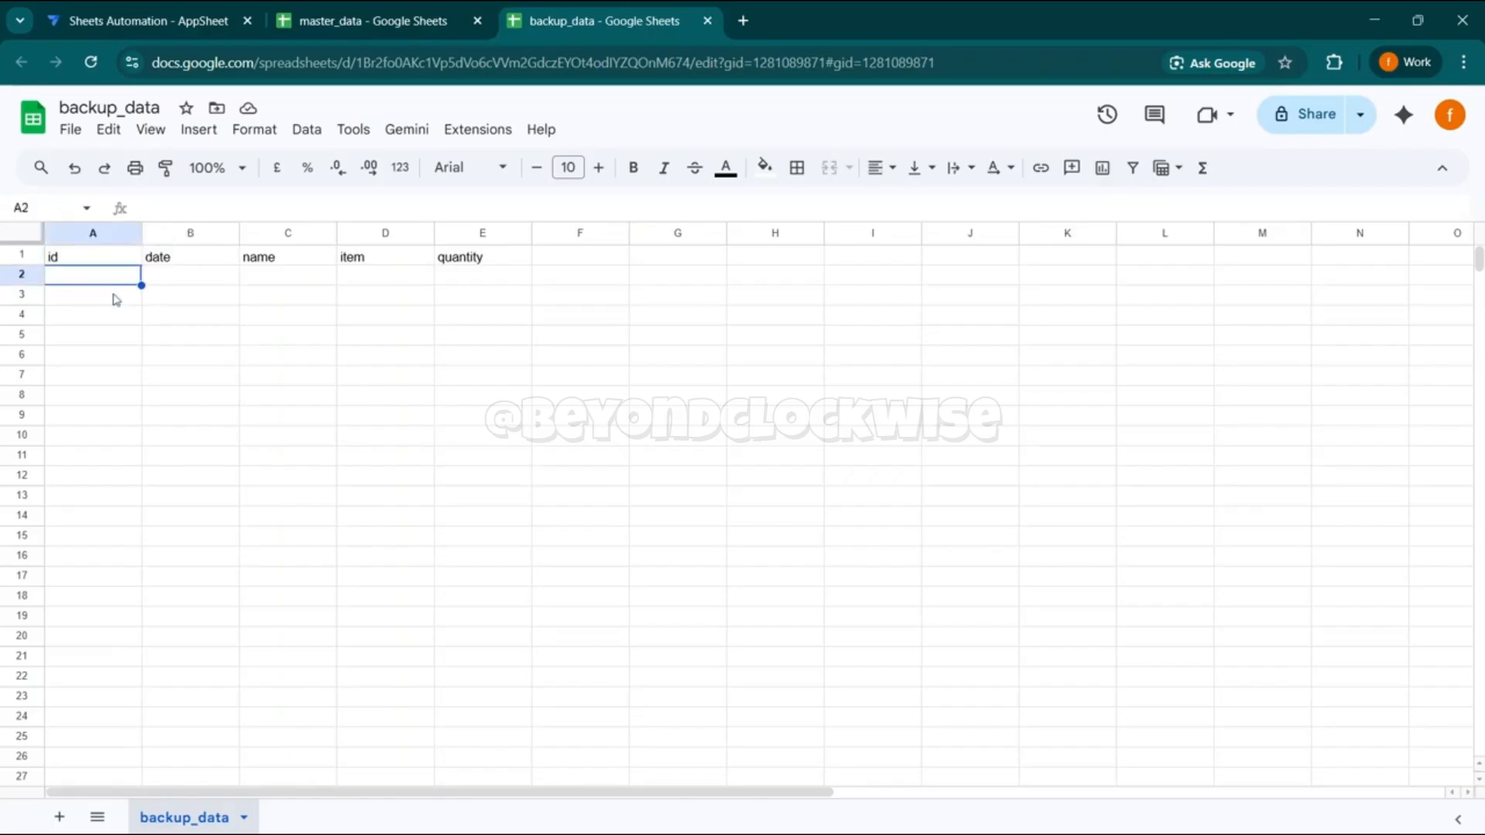
pyautogui.press('Right')
pyautogui.press('Right')
pyautogui.press('Right')
pyautogui.press('Right')
# - Copy the record in A46:E46 of the master_data sheet and paste it into backup_data starting at cell A2
pyautogui.click(446, 18)
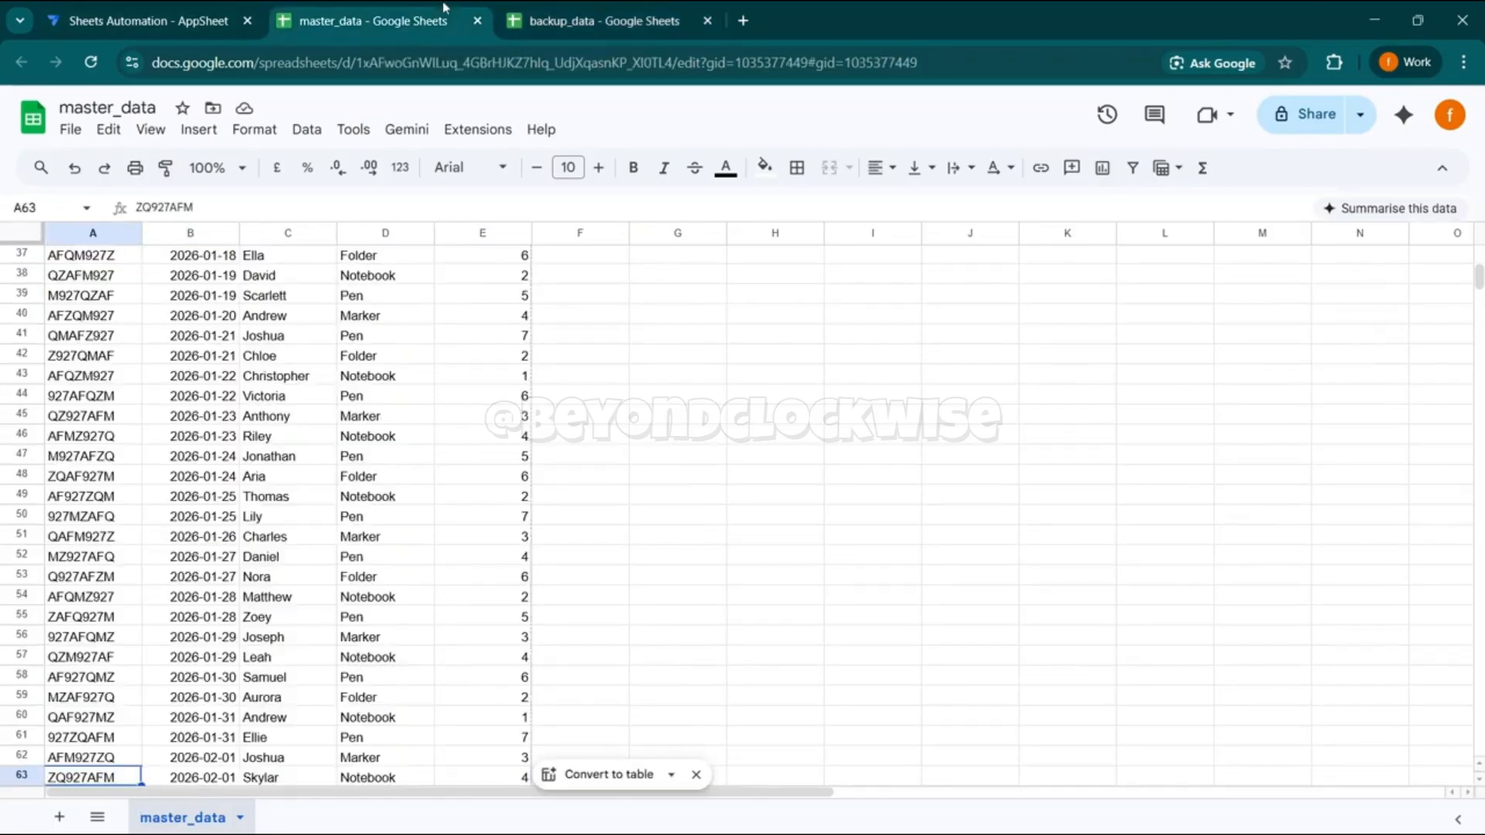
pyautogui.click(368, 442)
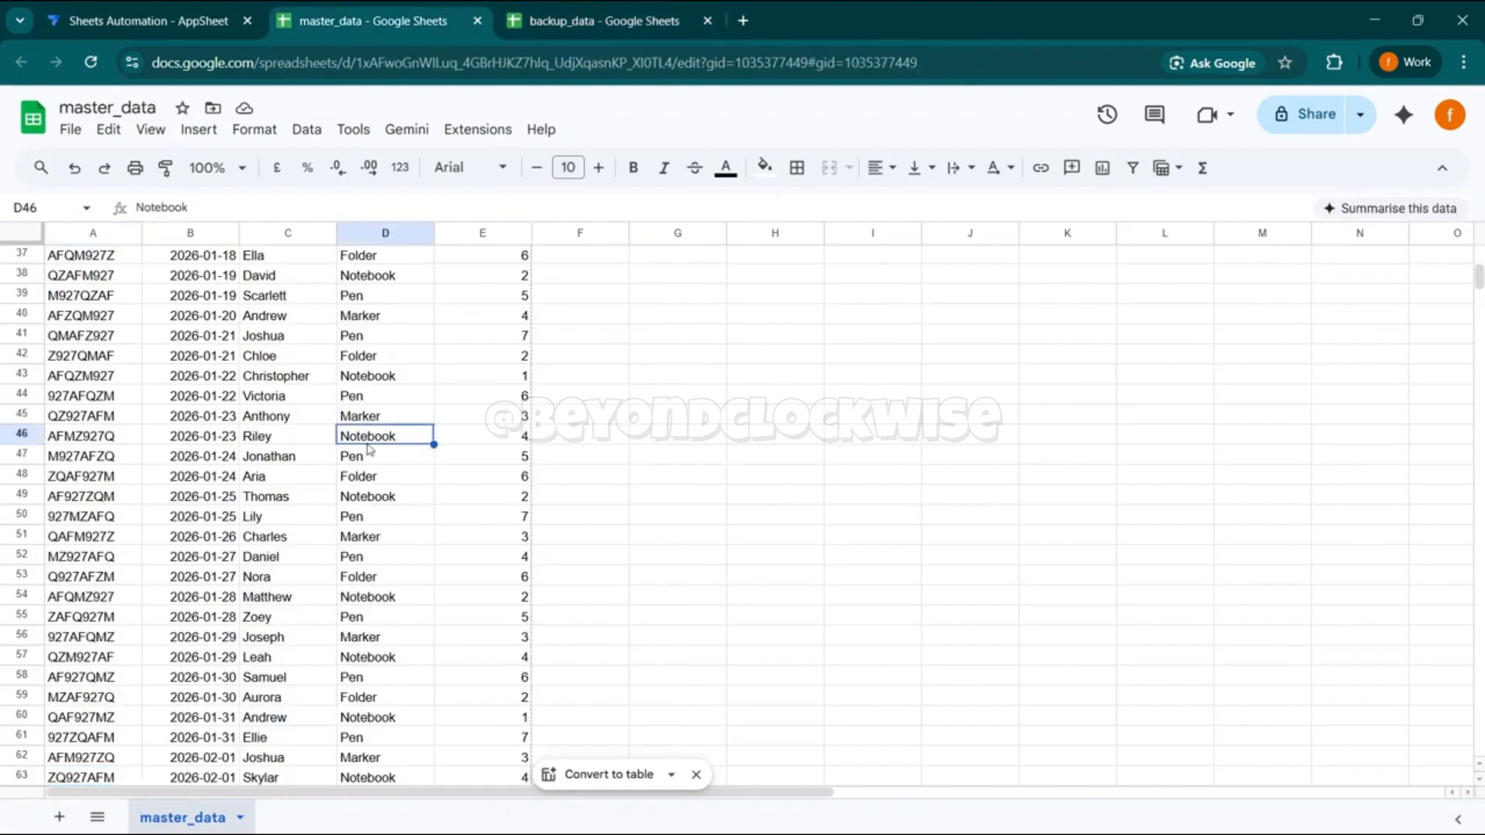
pyautogui.click(58, 438)
pyautogui.hotkey('shift', 'Right')
pyautogui.hotkey('shift', 'Right')
pyautogui.hotkey('shift', 'Right')
pyautogui.hotkey('shift', 'Right')
pyautogui.hotkey('ctrl', 'c')
pyautogui.click(604, 20)
pyautogui.click(92, 277)
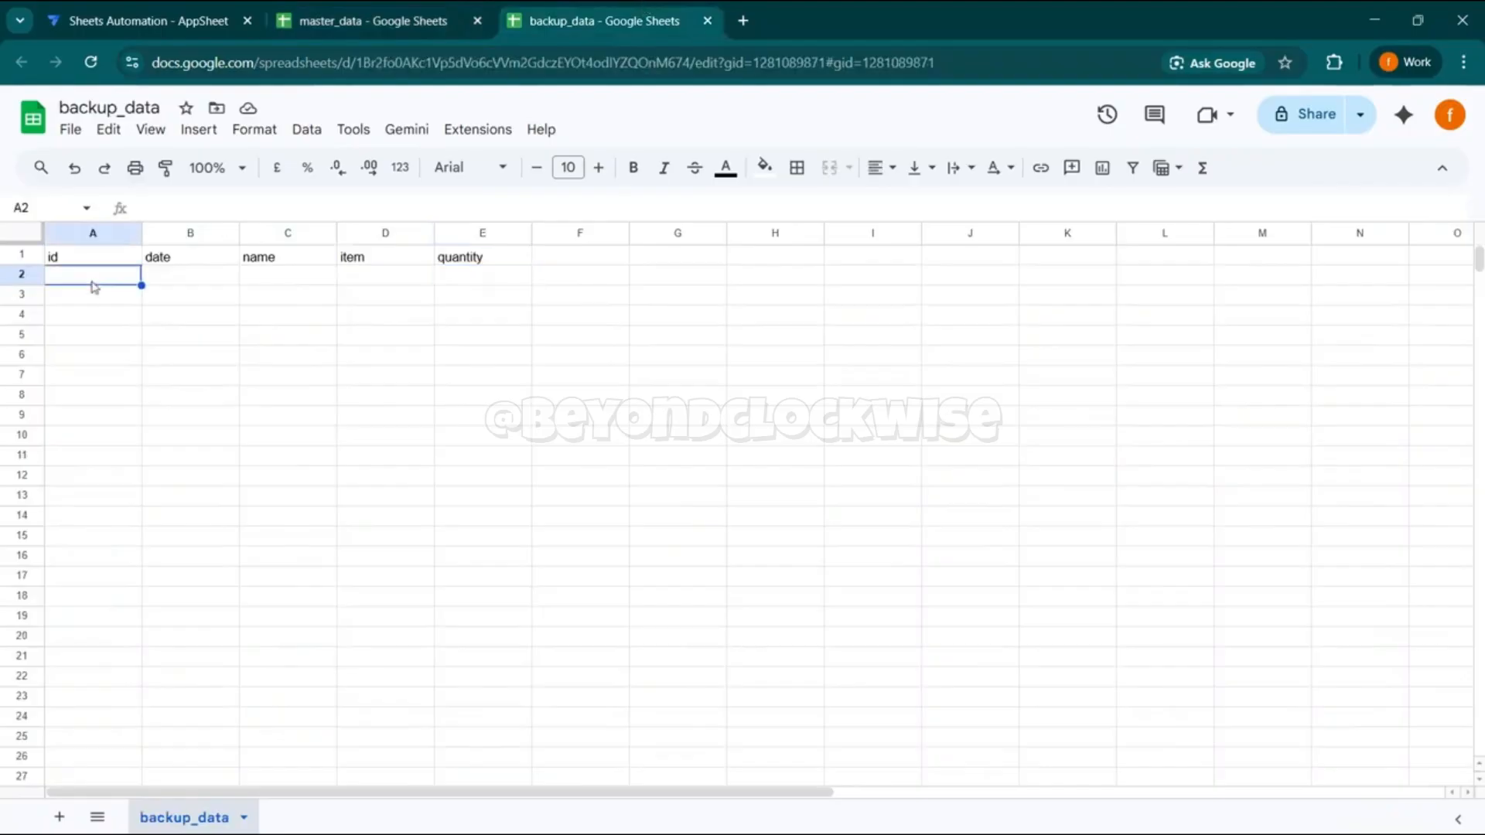
pyautogui.hotkey('ctrl', 'v')
pyautogui.click(158, 358)
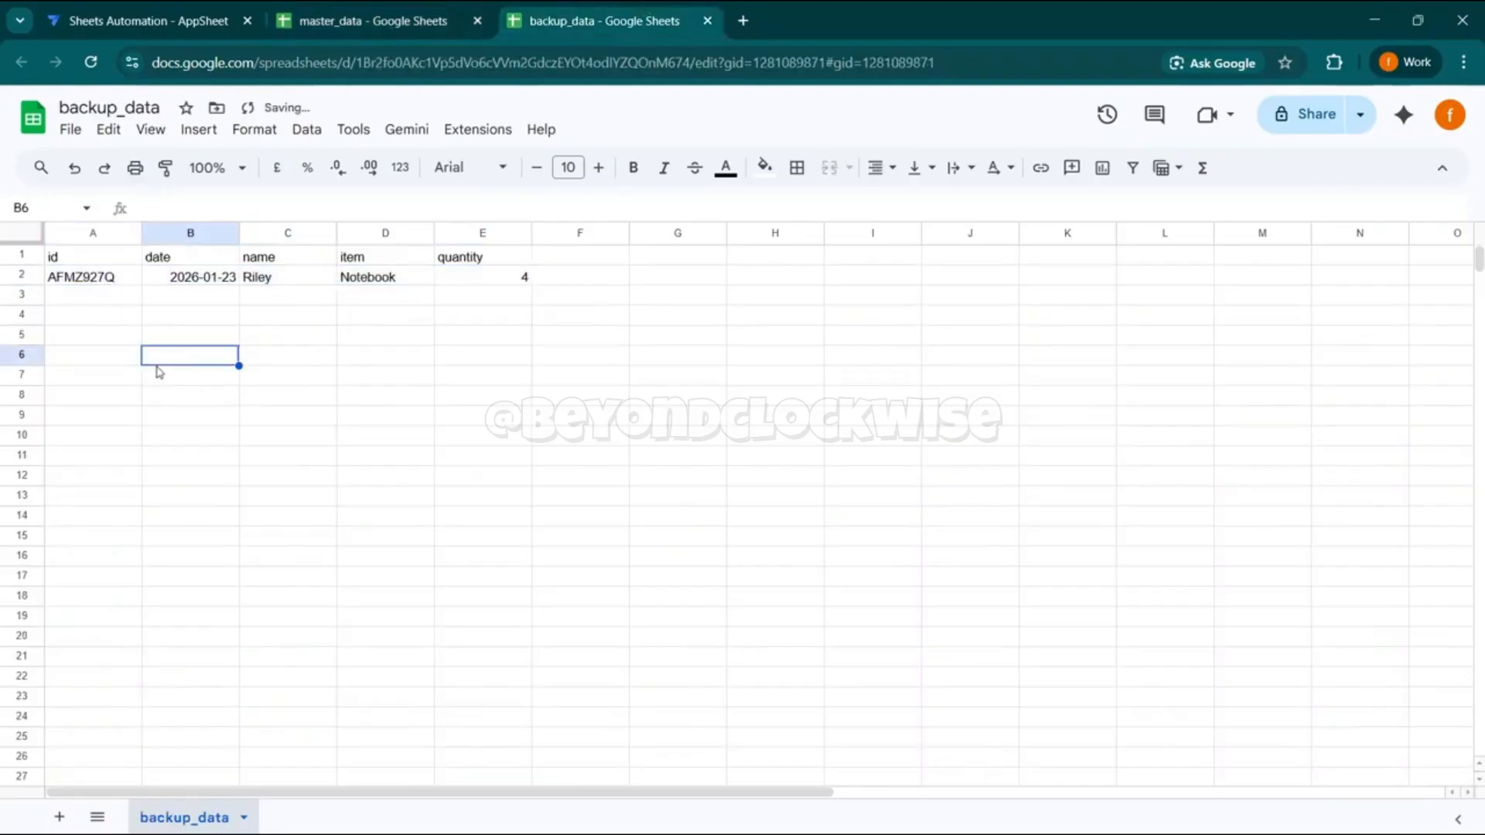
# - Filter the item column of the master_data sheet to show only Notebook rows
pyautogui.click(383, 7)
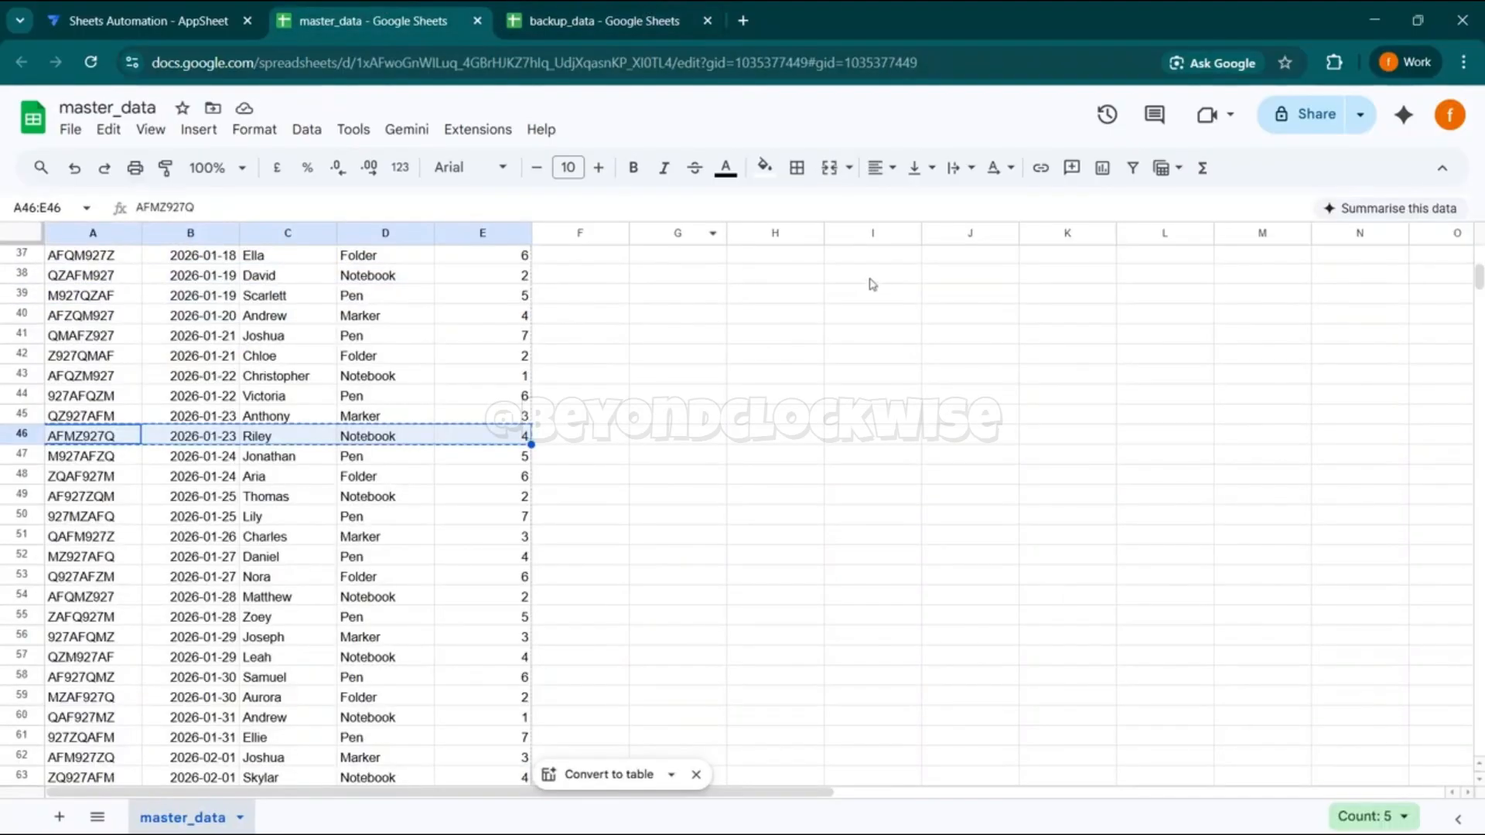
pyautogui.scroll(12, 527, 431)
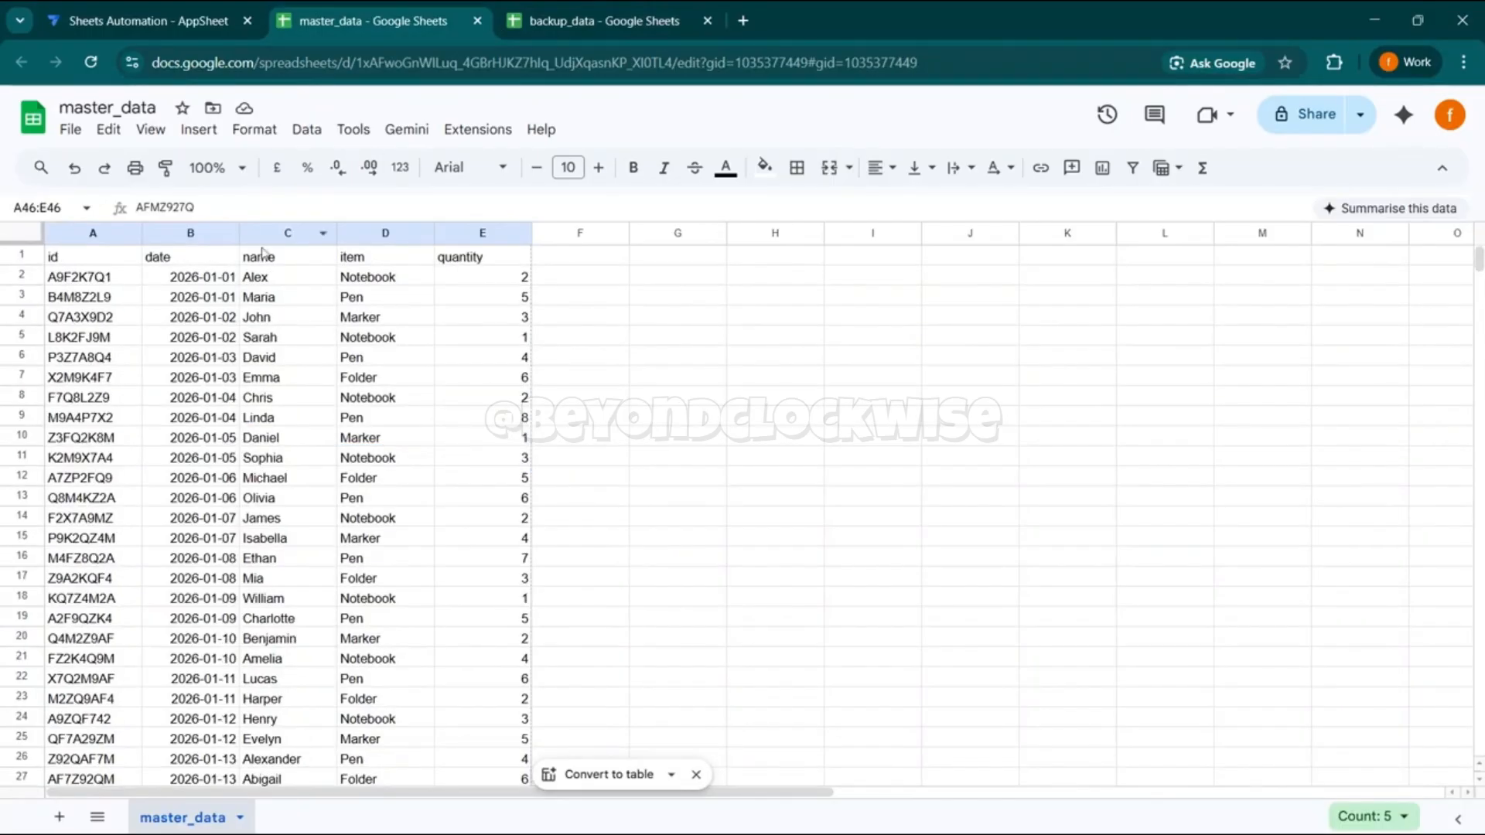
pyautogui.click(399, 234)
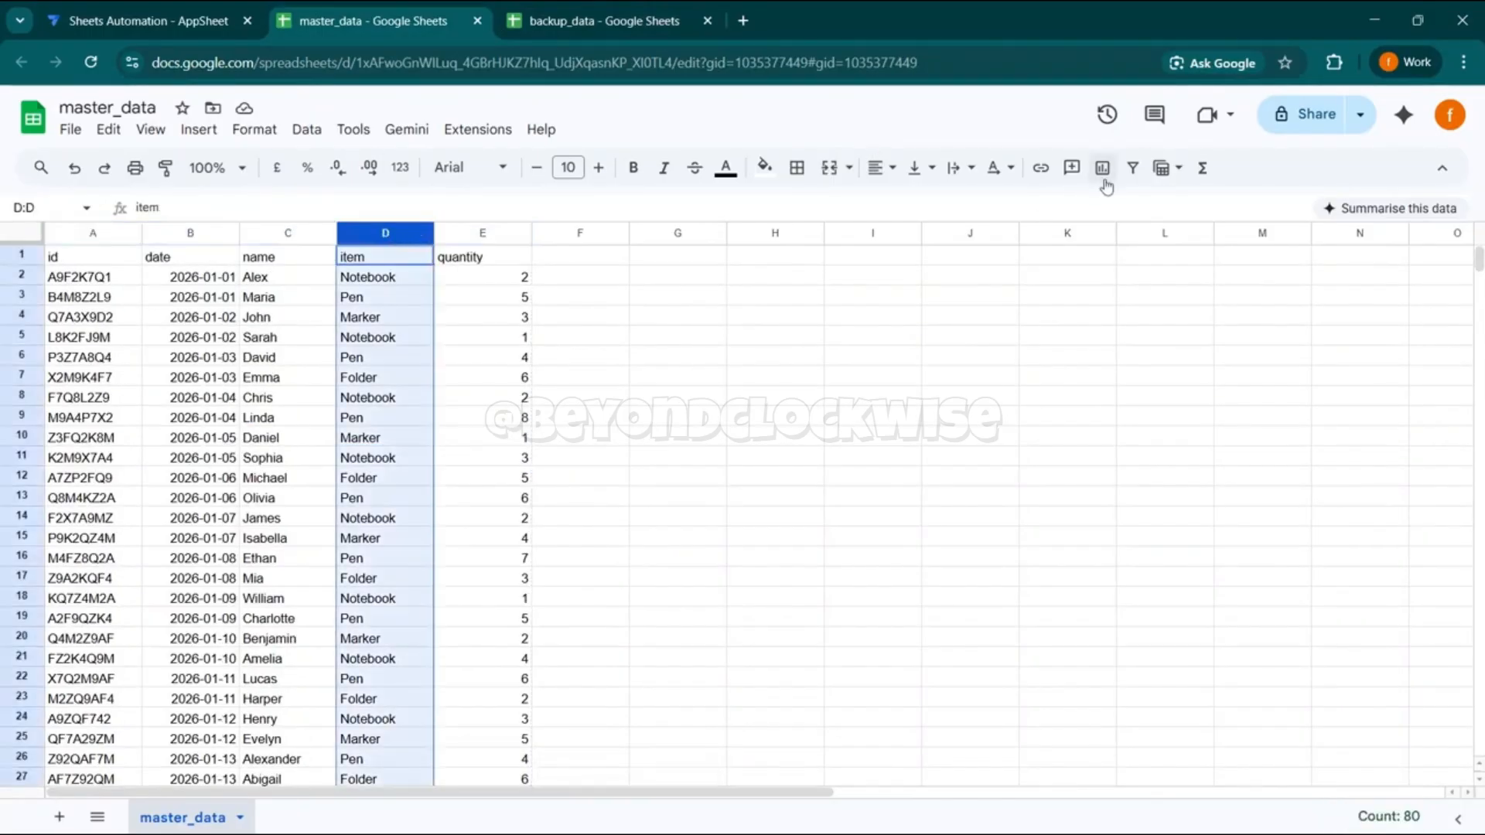
pyautogui.click(1133, 167)
pyautogui.click(424, 256)
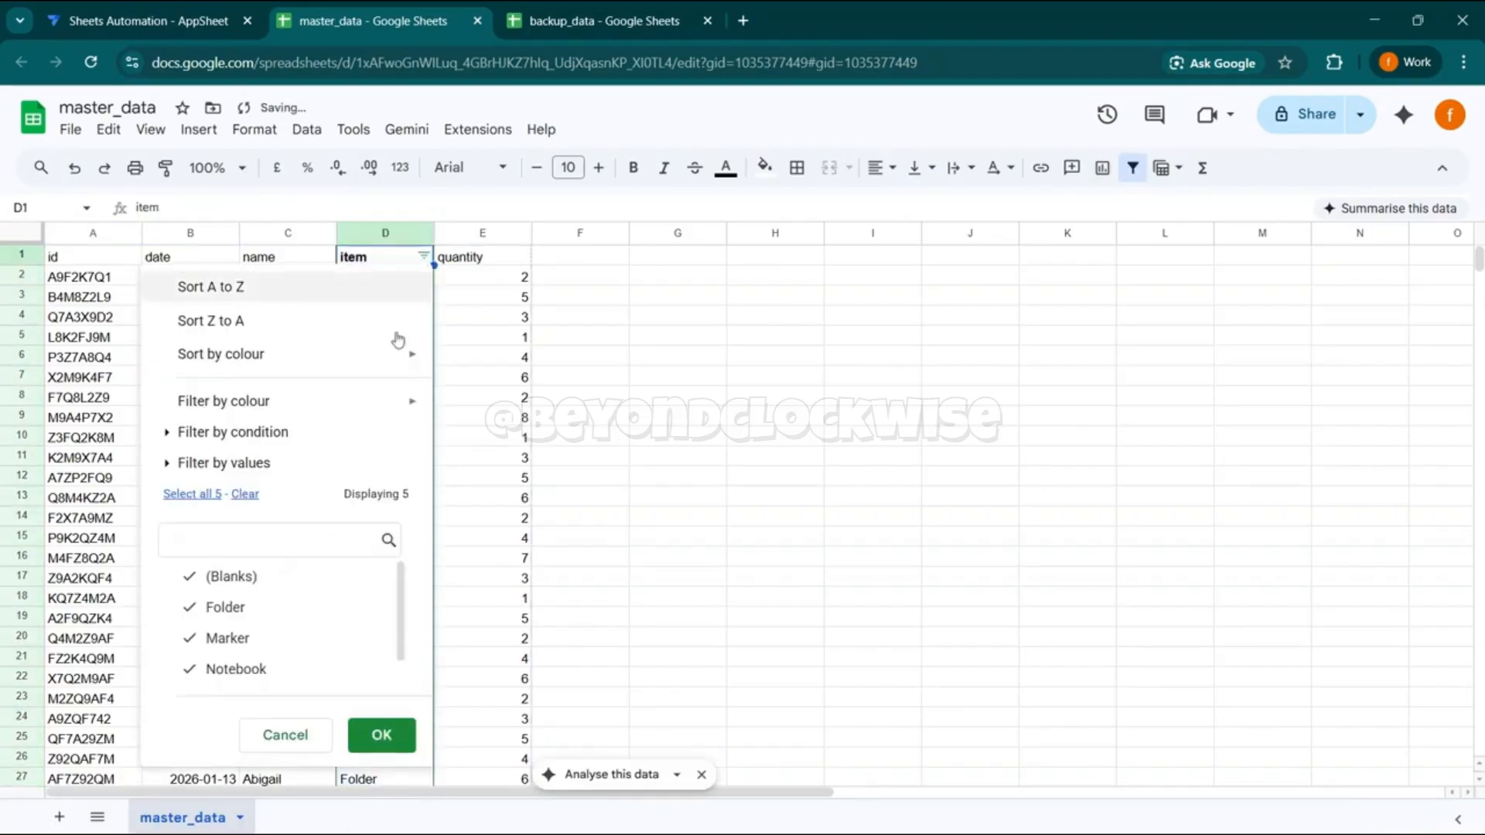
pyautogui.click(245, 494)
pyautogui.click(259, 667)
pyautogui.click(379, 735)
pyautogui.click(564, 385)
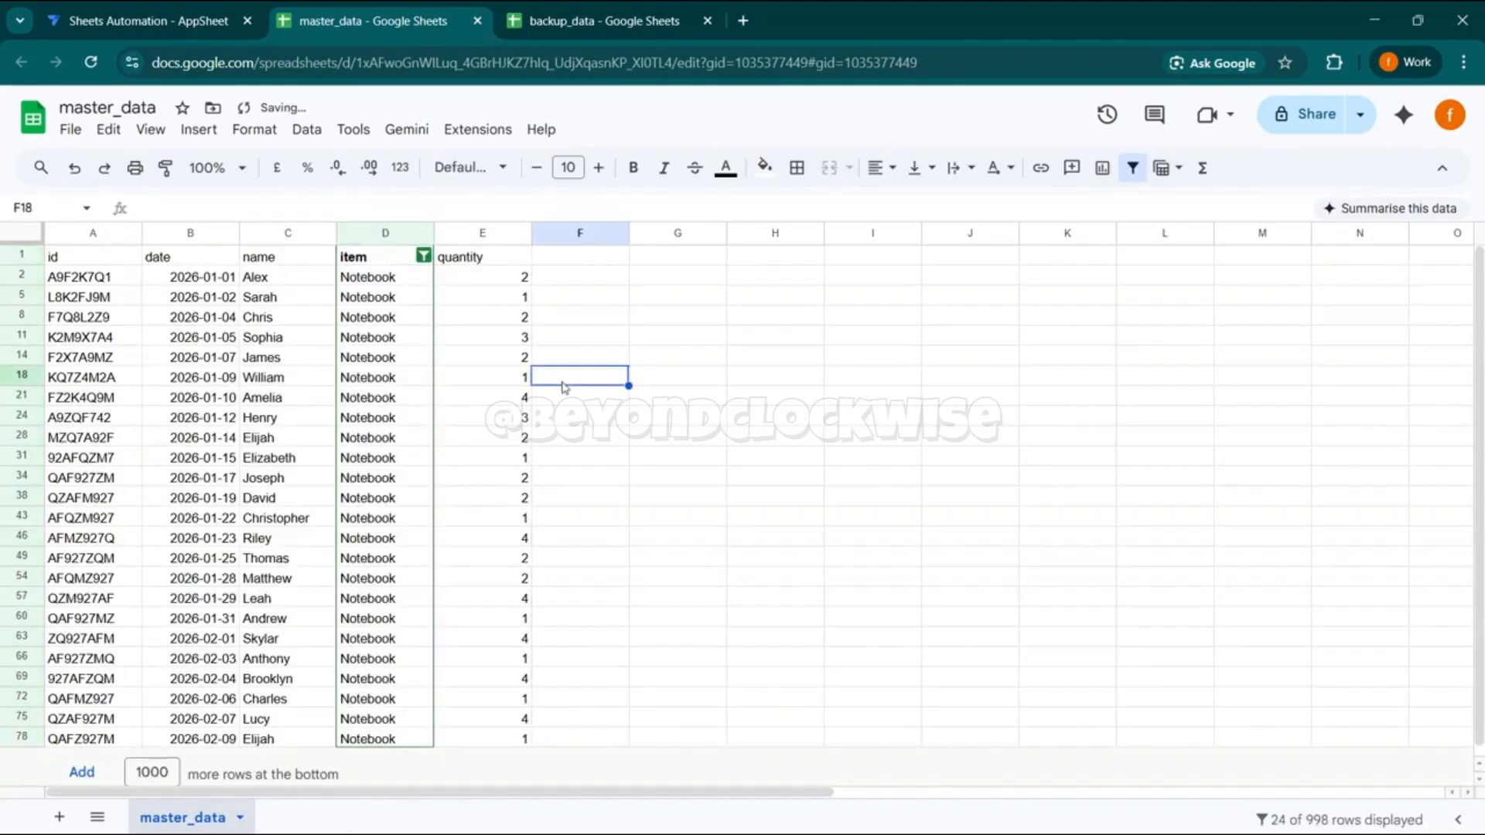
# - Remove the item column filter from the master_data sheet
pyautogui.click(678, 397)
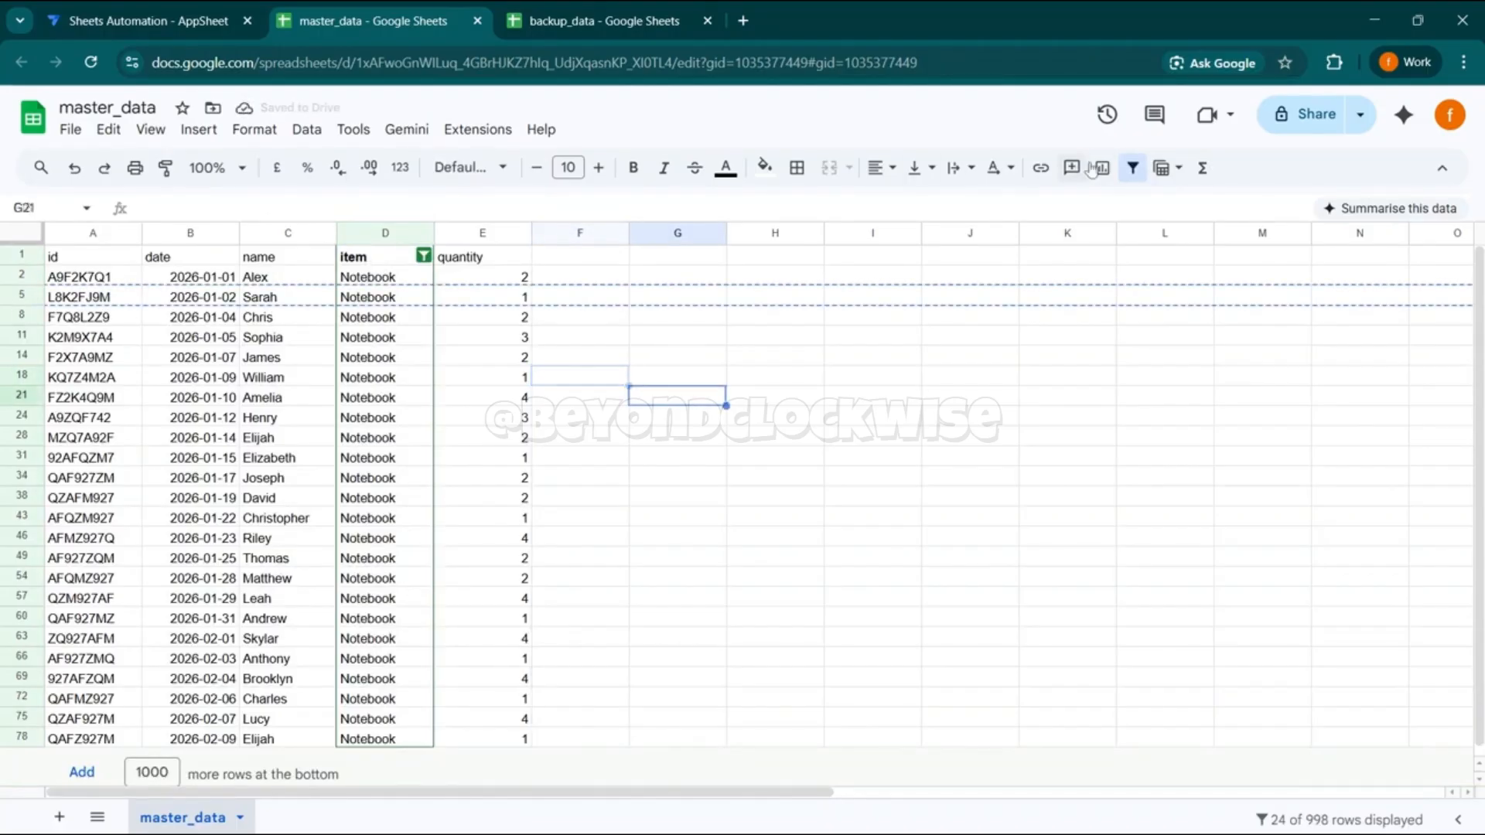
pyautogui.click(1133, 167)
pyautogui.click(836, 439)
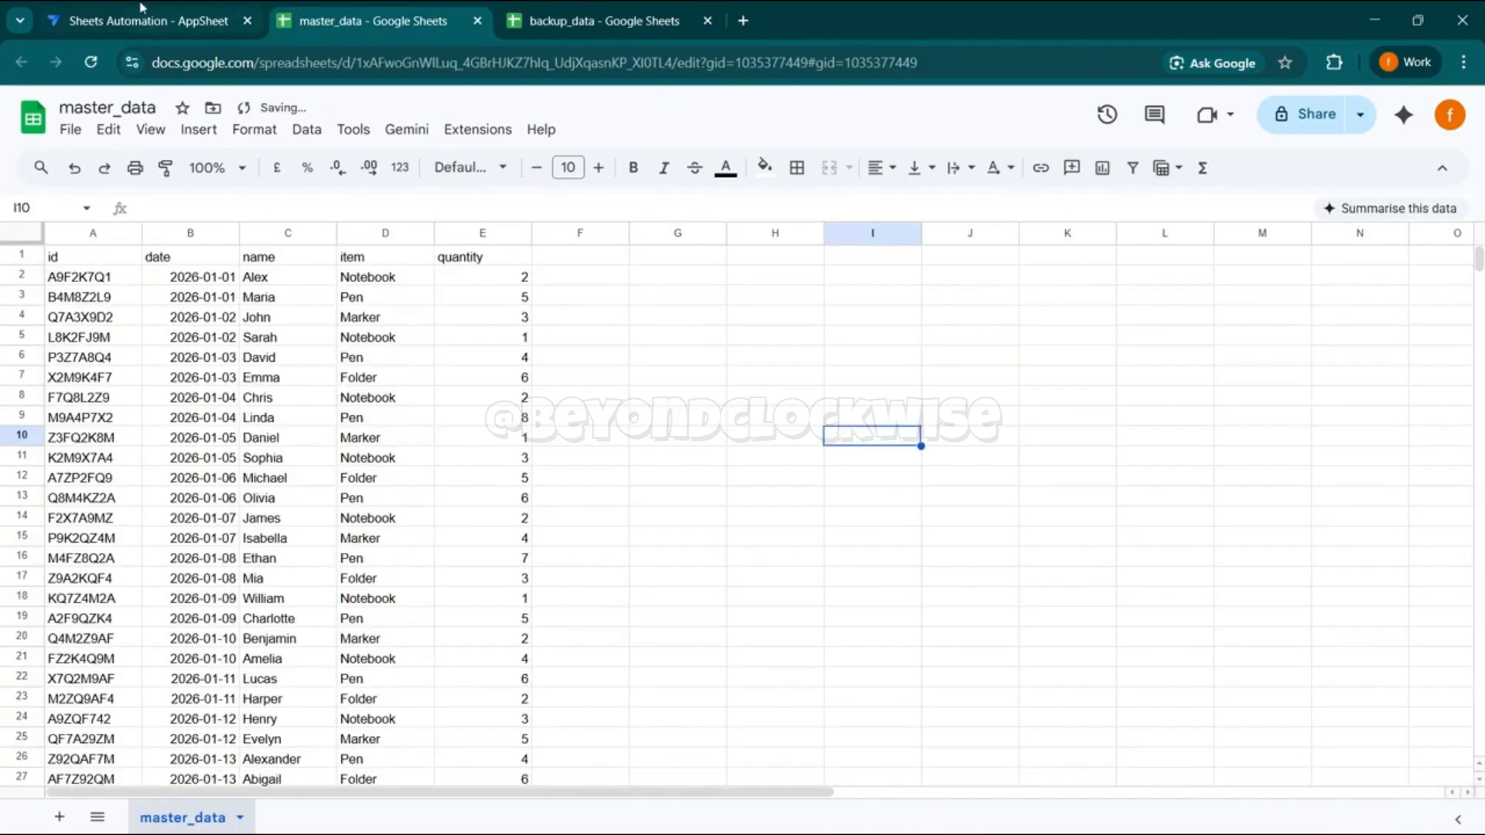
# - Switch to the Sheets Automation app in AppSheet and review the settings of the master_data and backup_data tables
pyautogui.click(144, 10)
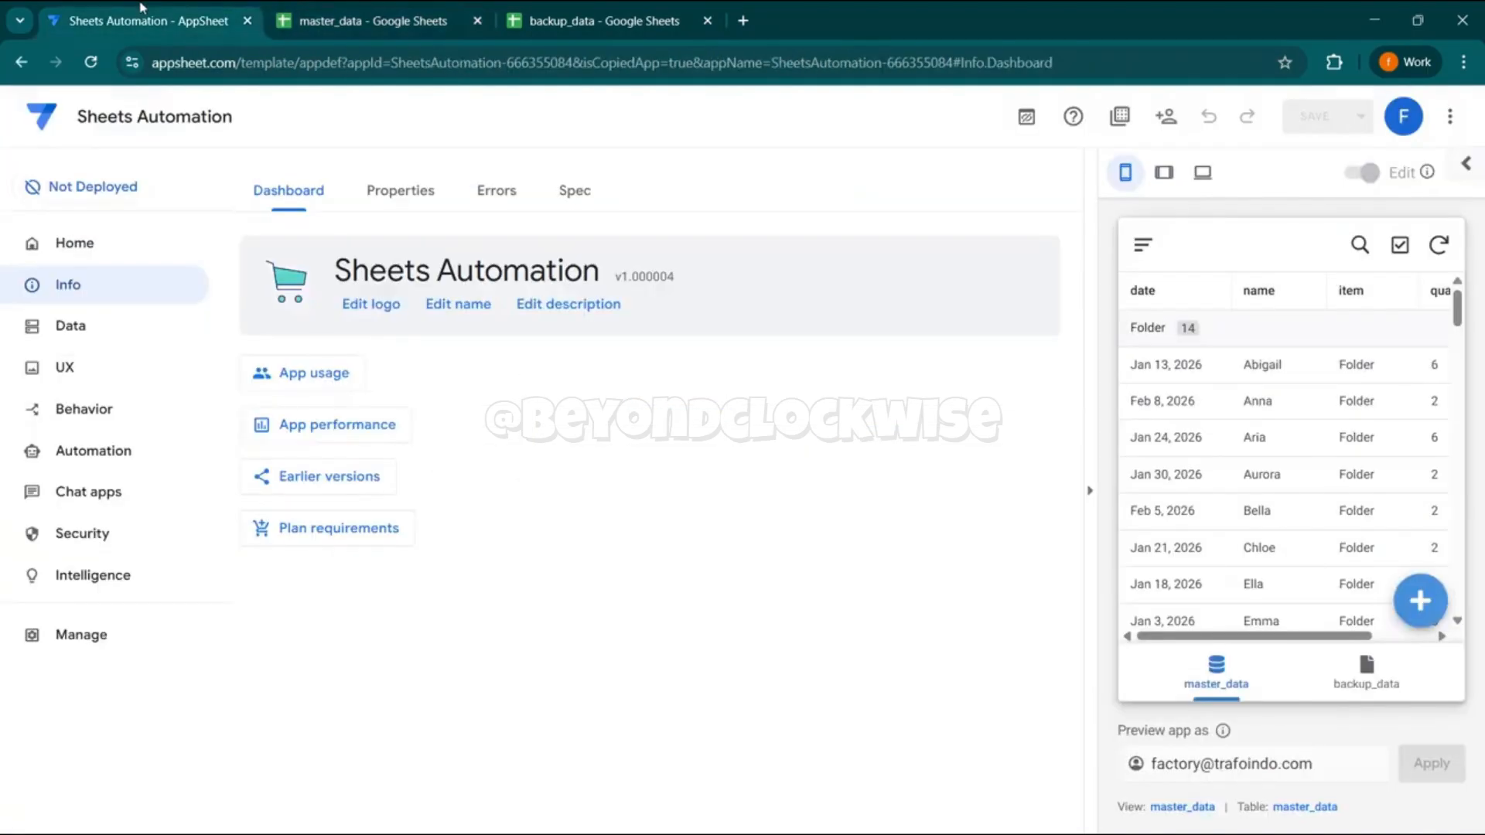
pyautogui.click(71, 325)
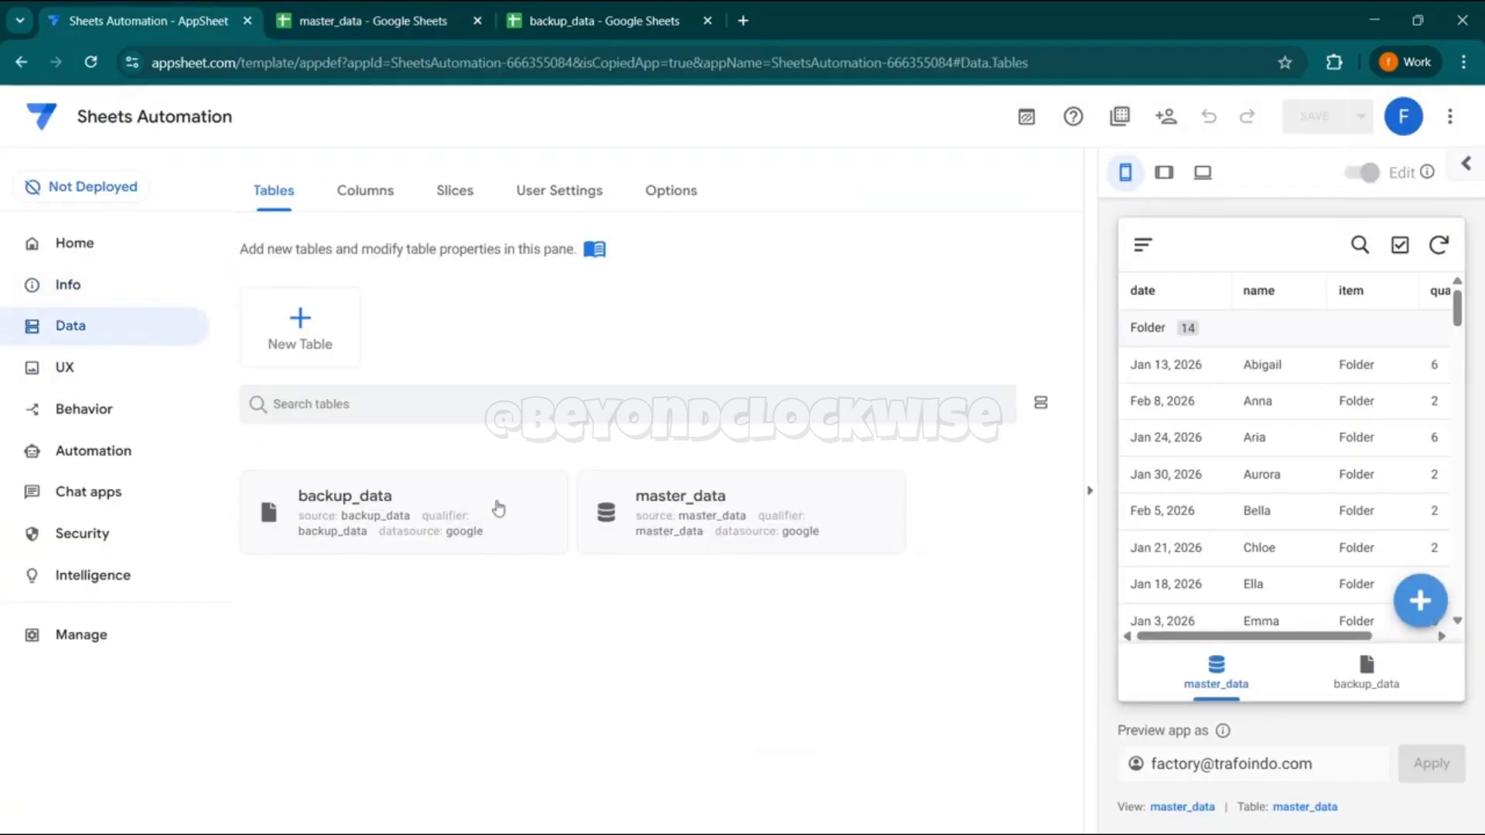
pyautogui.click(752, 509)
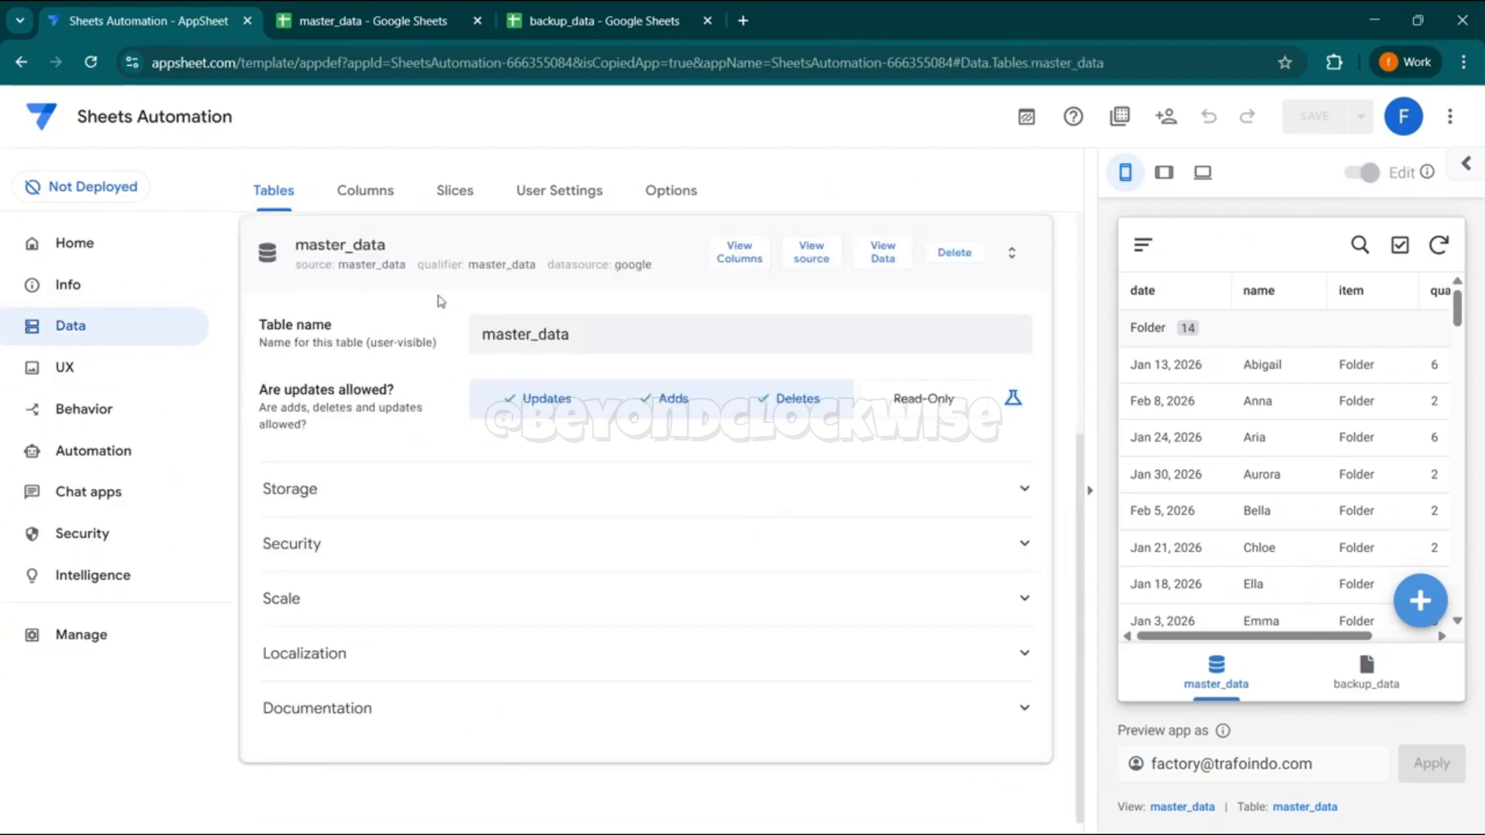
pyautogui.click(384, 263)
pyautogui.click(360, 497)
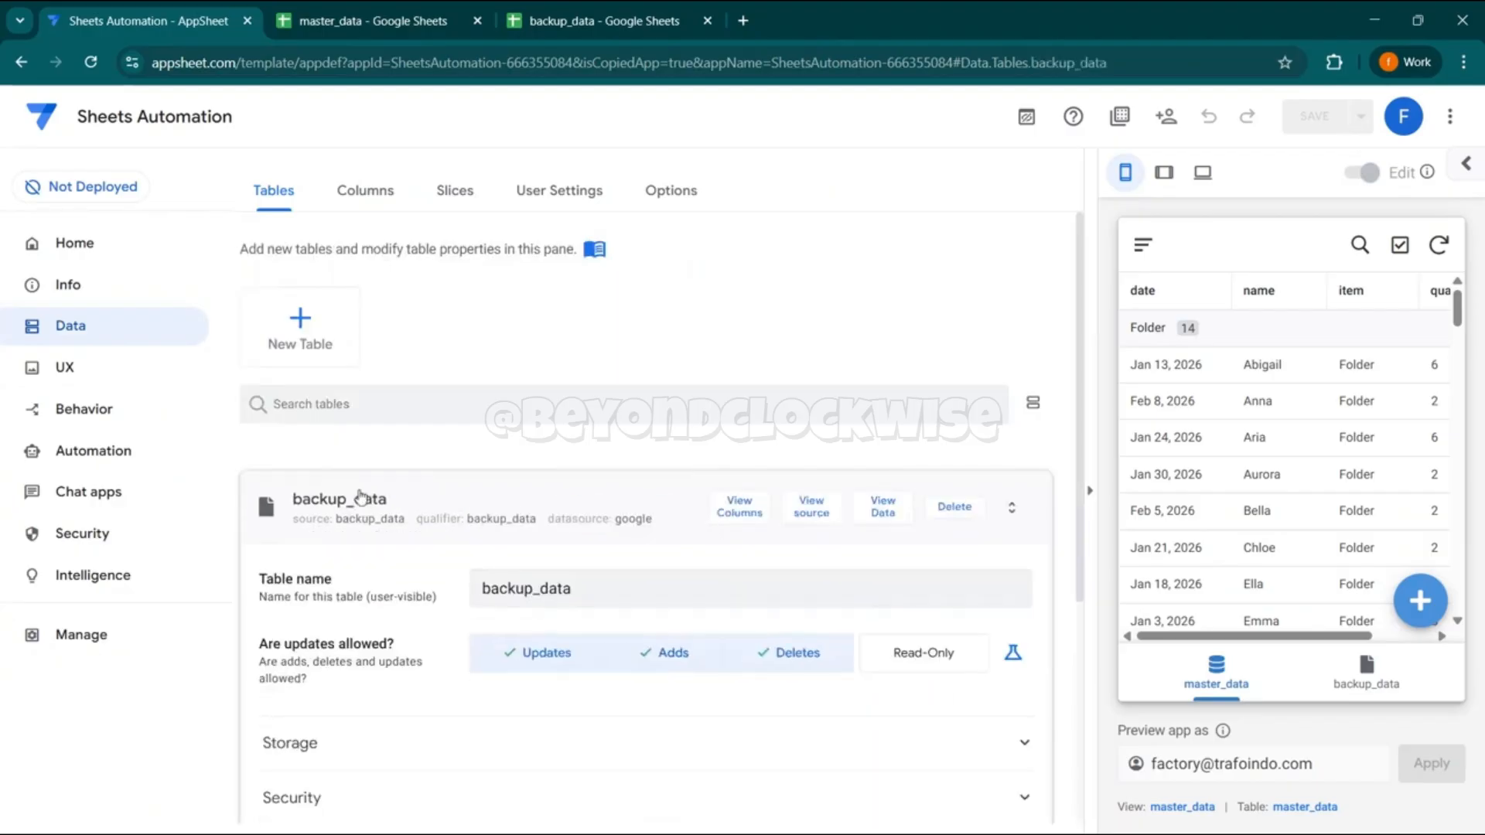
pyautogui.click(365, 263)
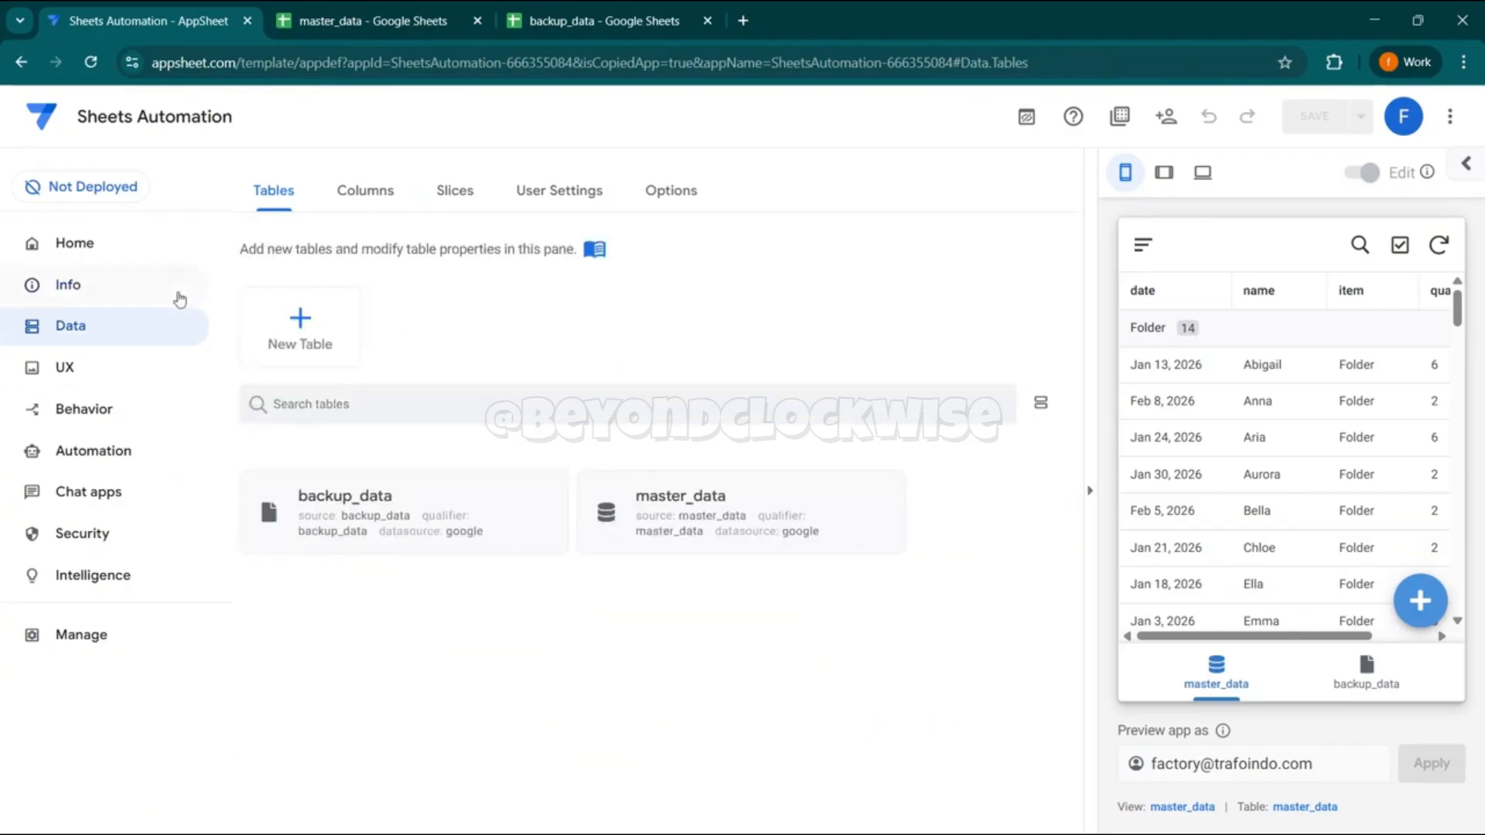
# - Open the Copy row action of the master_data table in the app's behavior settings
pyautogui.click(71, 372)
pyautogui.click(68, 411)
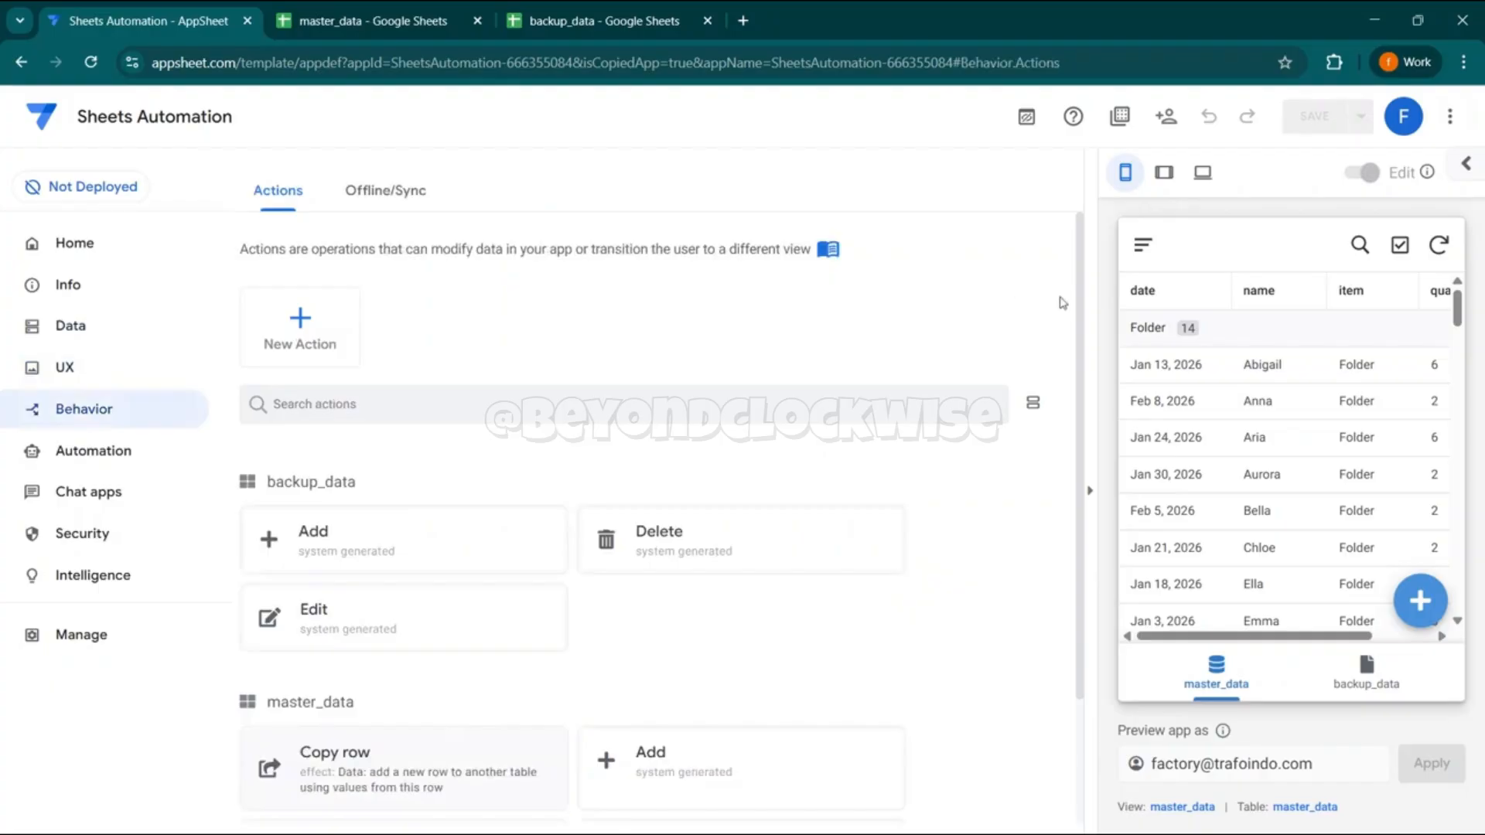
pyautogui.scroll(-2, 1081, 310)
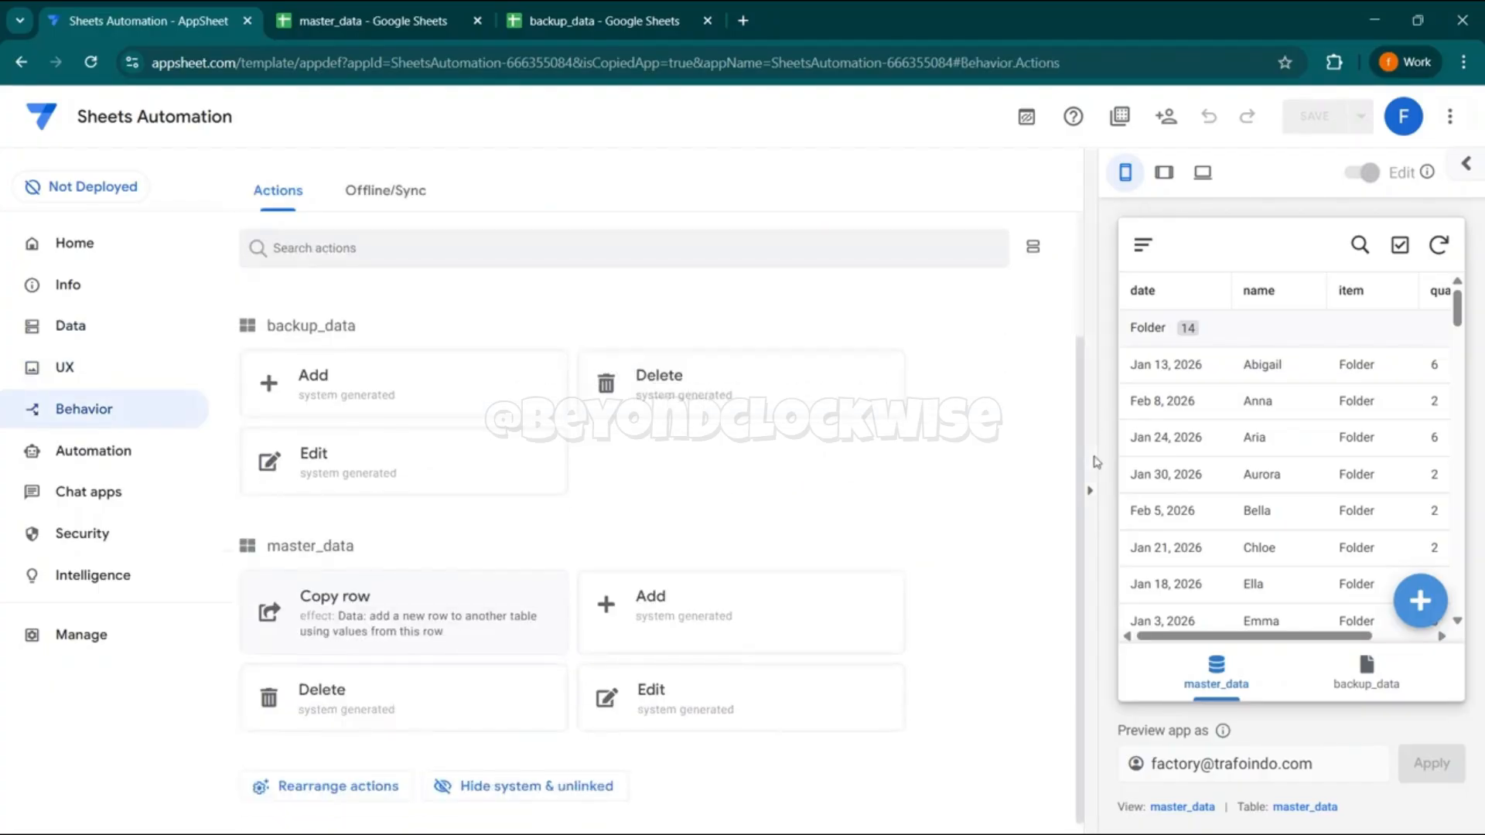
pyautogui.click(375, 602)
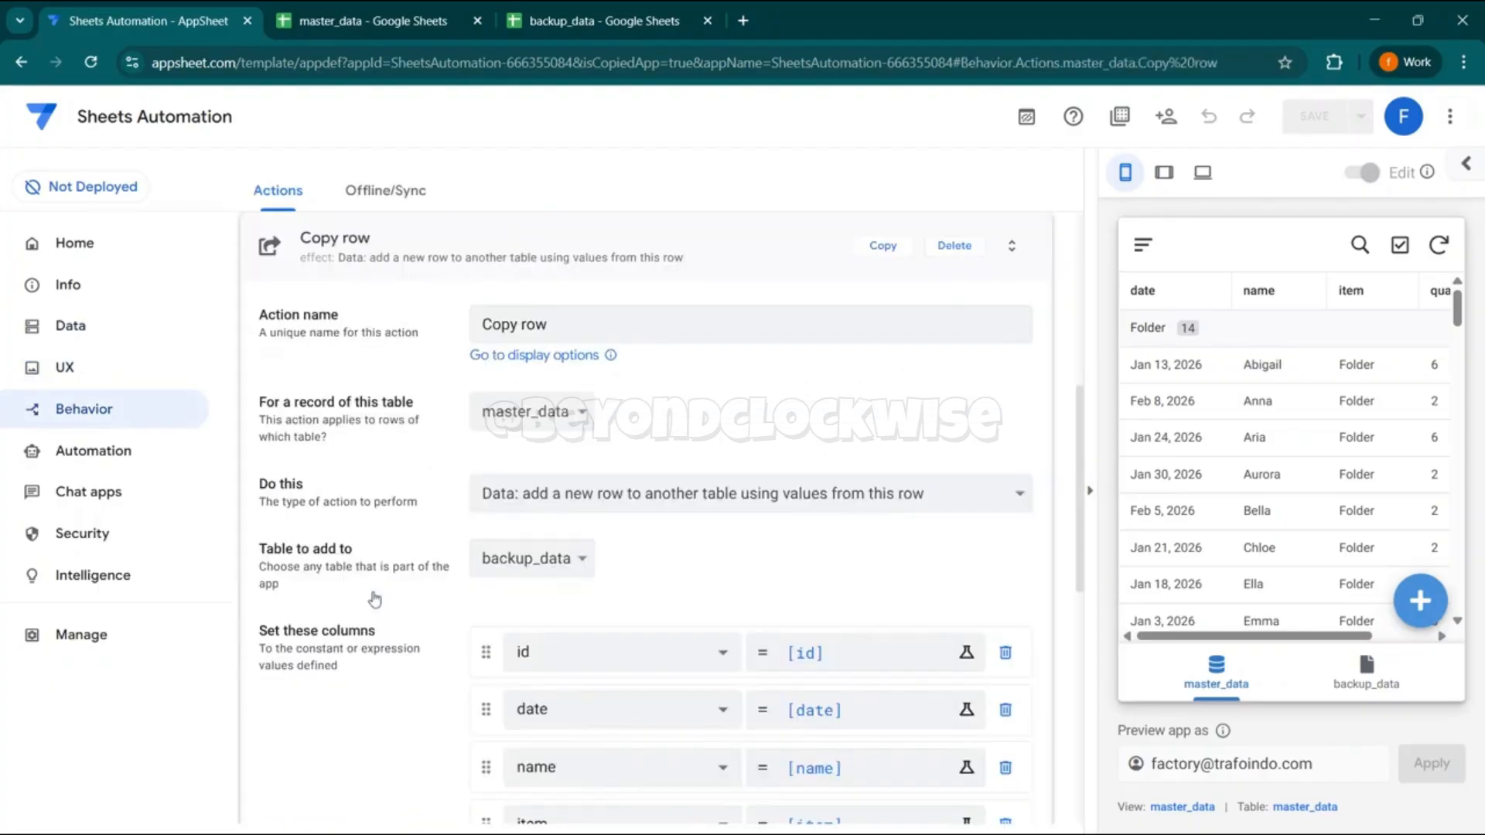
# - Review the Copy row action's name, source table and action type, checking the source against the master_data sheet
pyautogui.click(533, 329)
pyautogui.hotkey('ctrl', 'a')
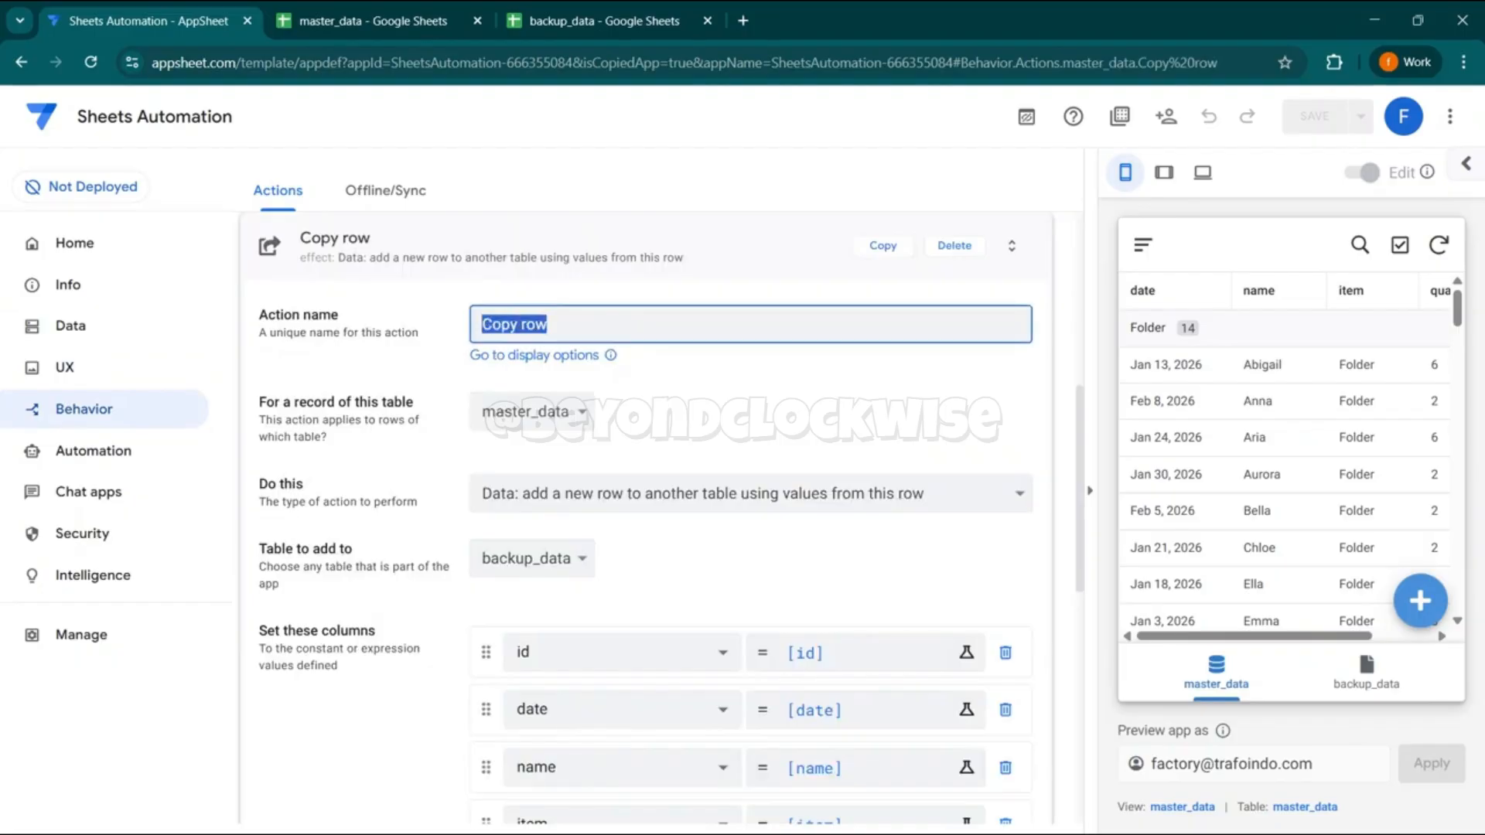
pyautogui.click(510, 407)
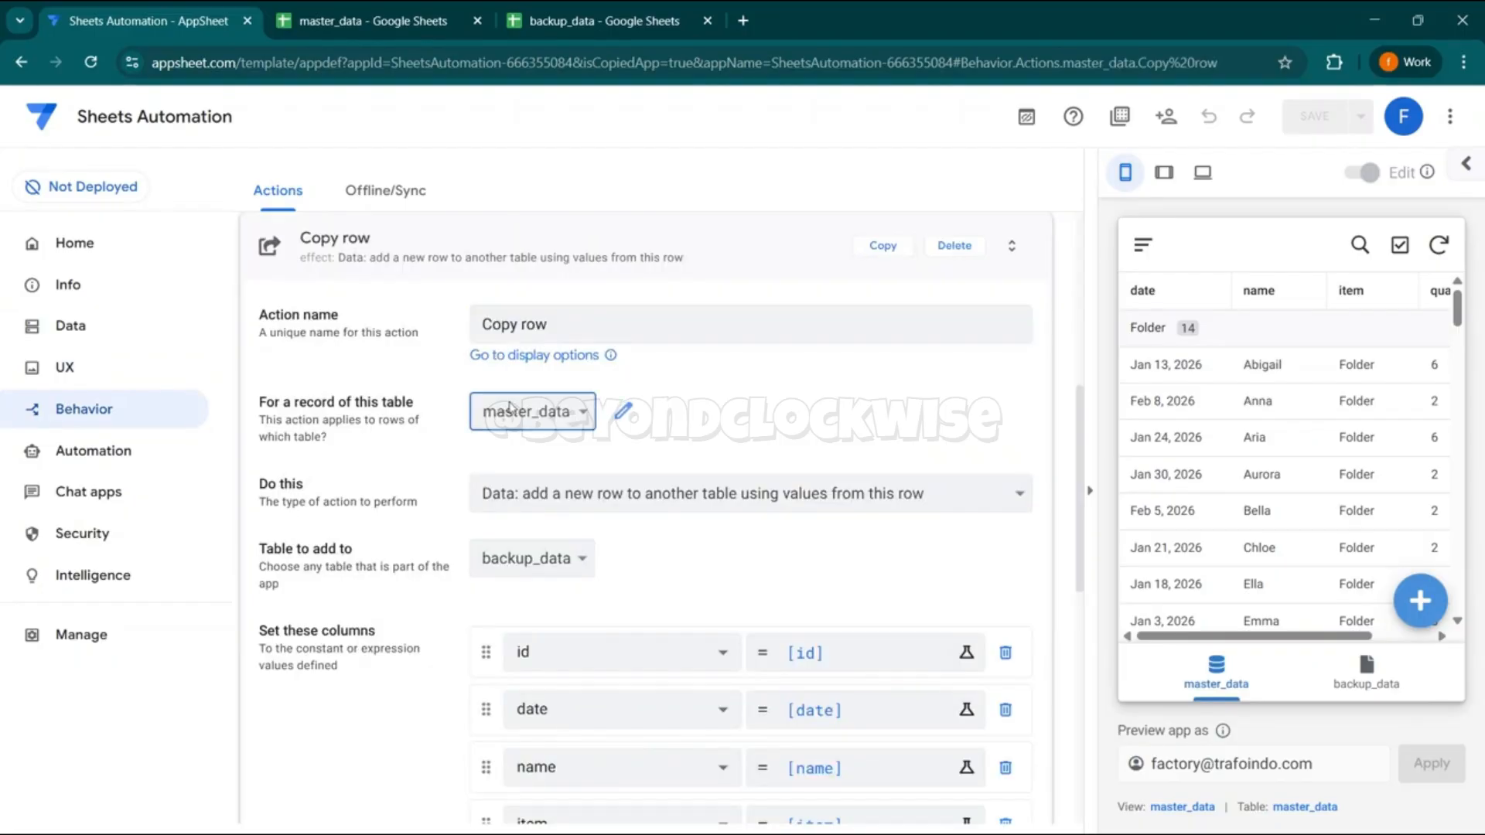
pyautogui.click(372, 20)
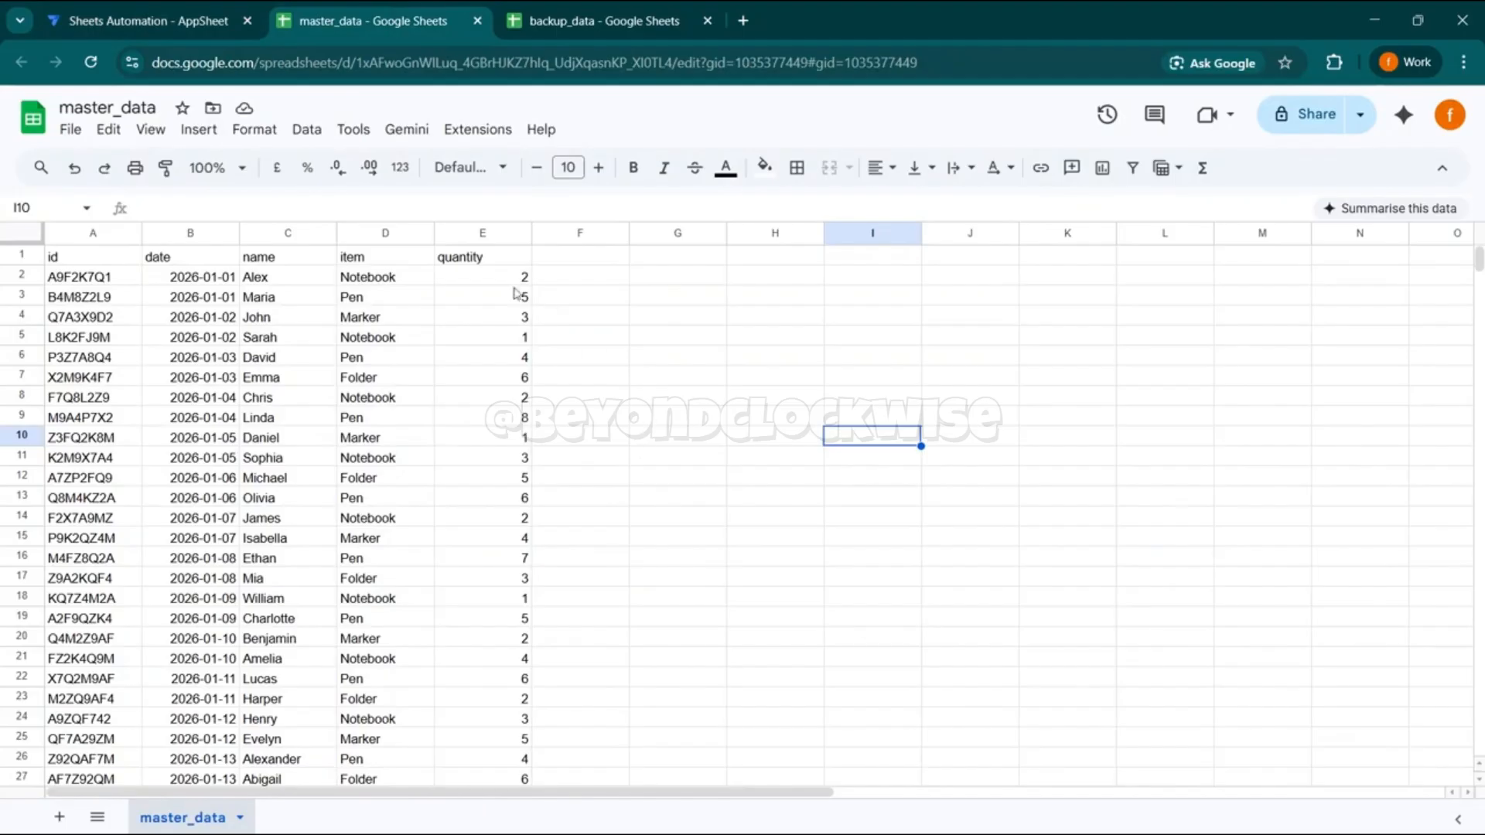
pyautogui.click(147, 21)
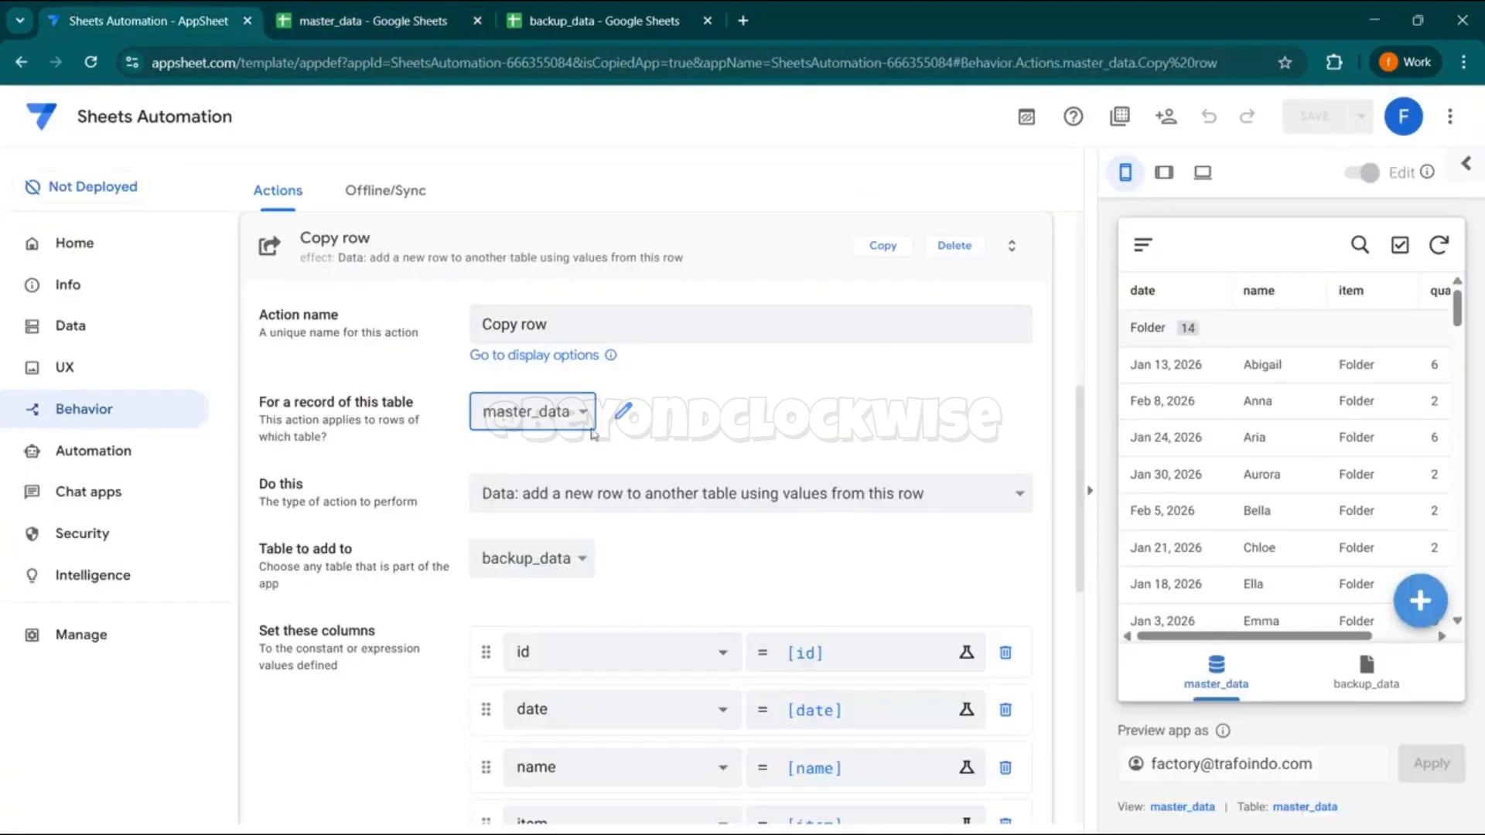
pyautogui.click(625, 499)
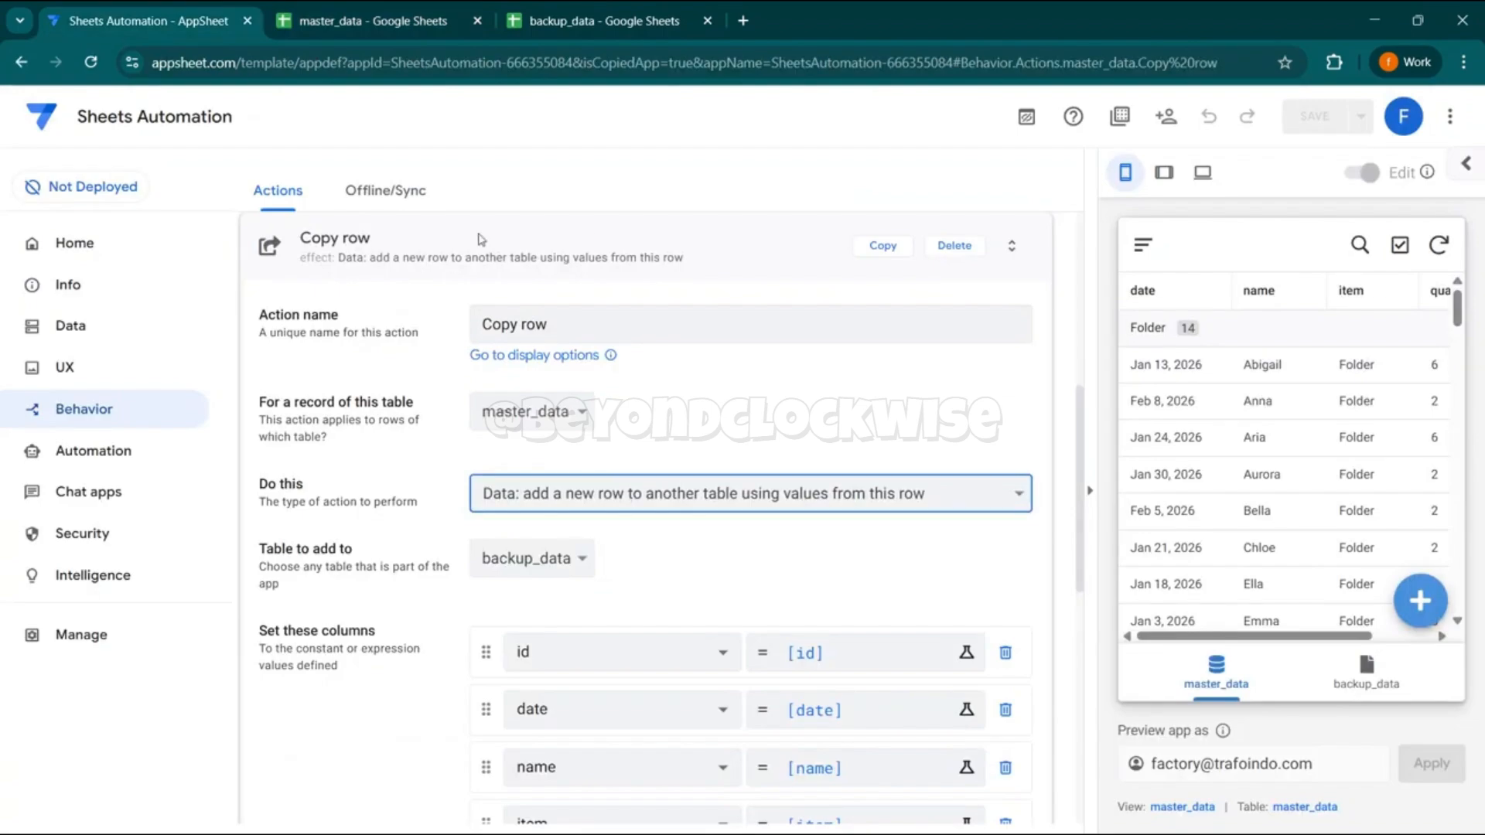
# - Review the Copy row action's target table and column mappings, checking the target against the backup_data sheet
pyautogui.click(509, 563)
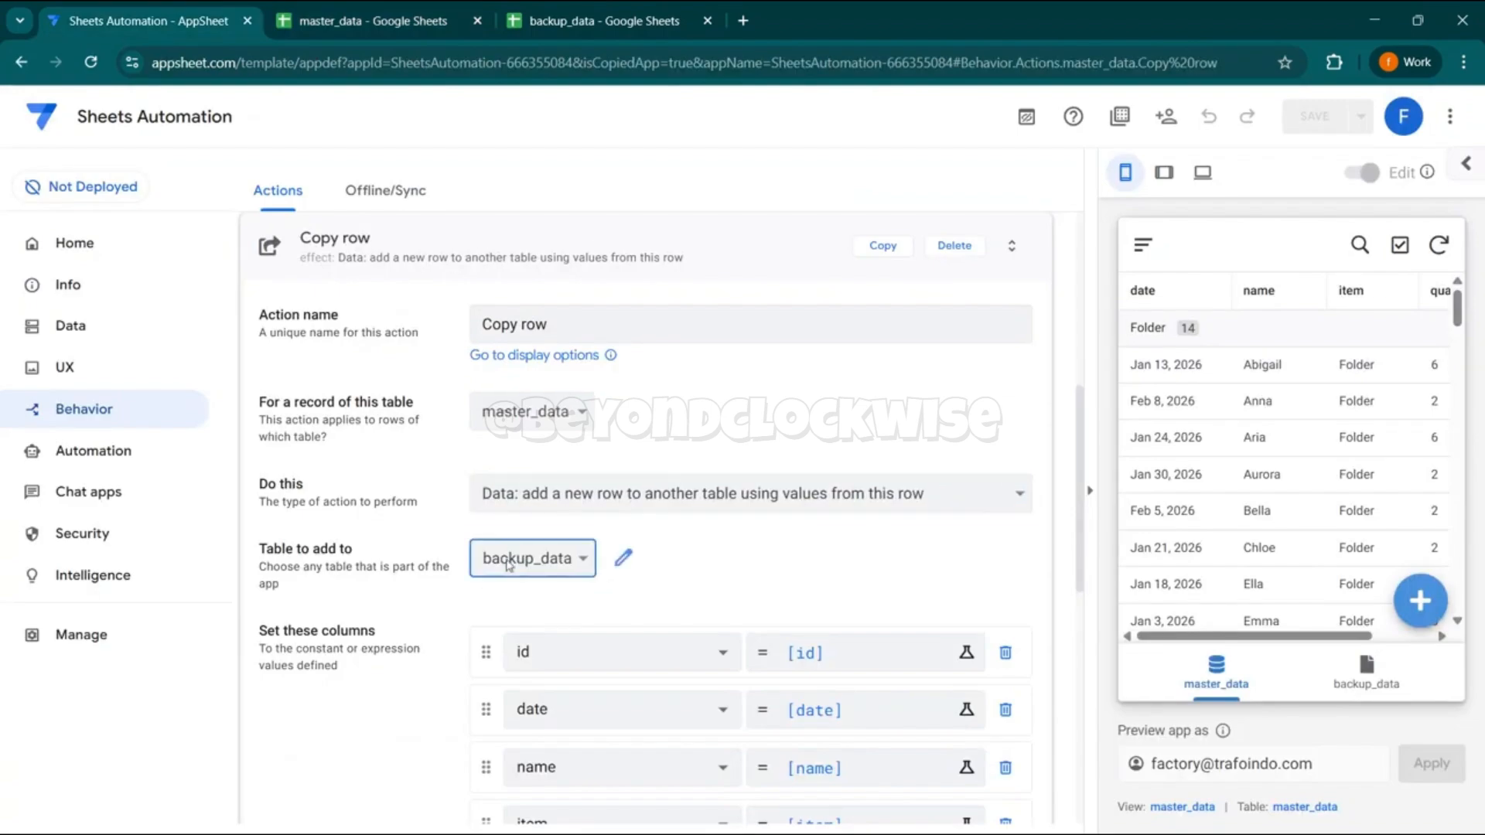
pyautogui.click(661, 12)
pyautogui.click(292, 670)
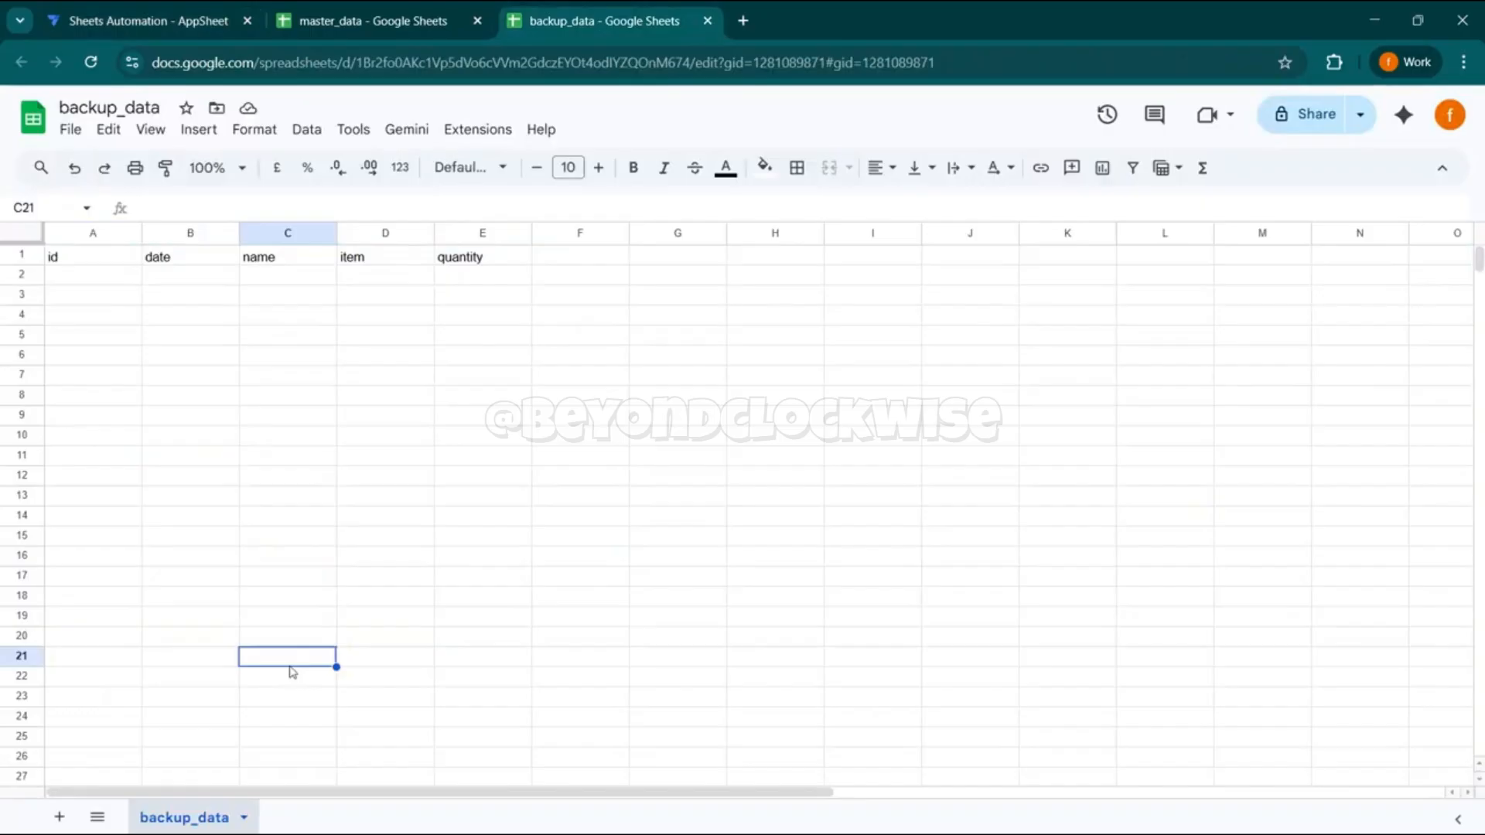
pyautogui.click(226, 9)
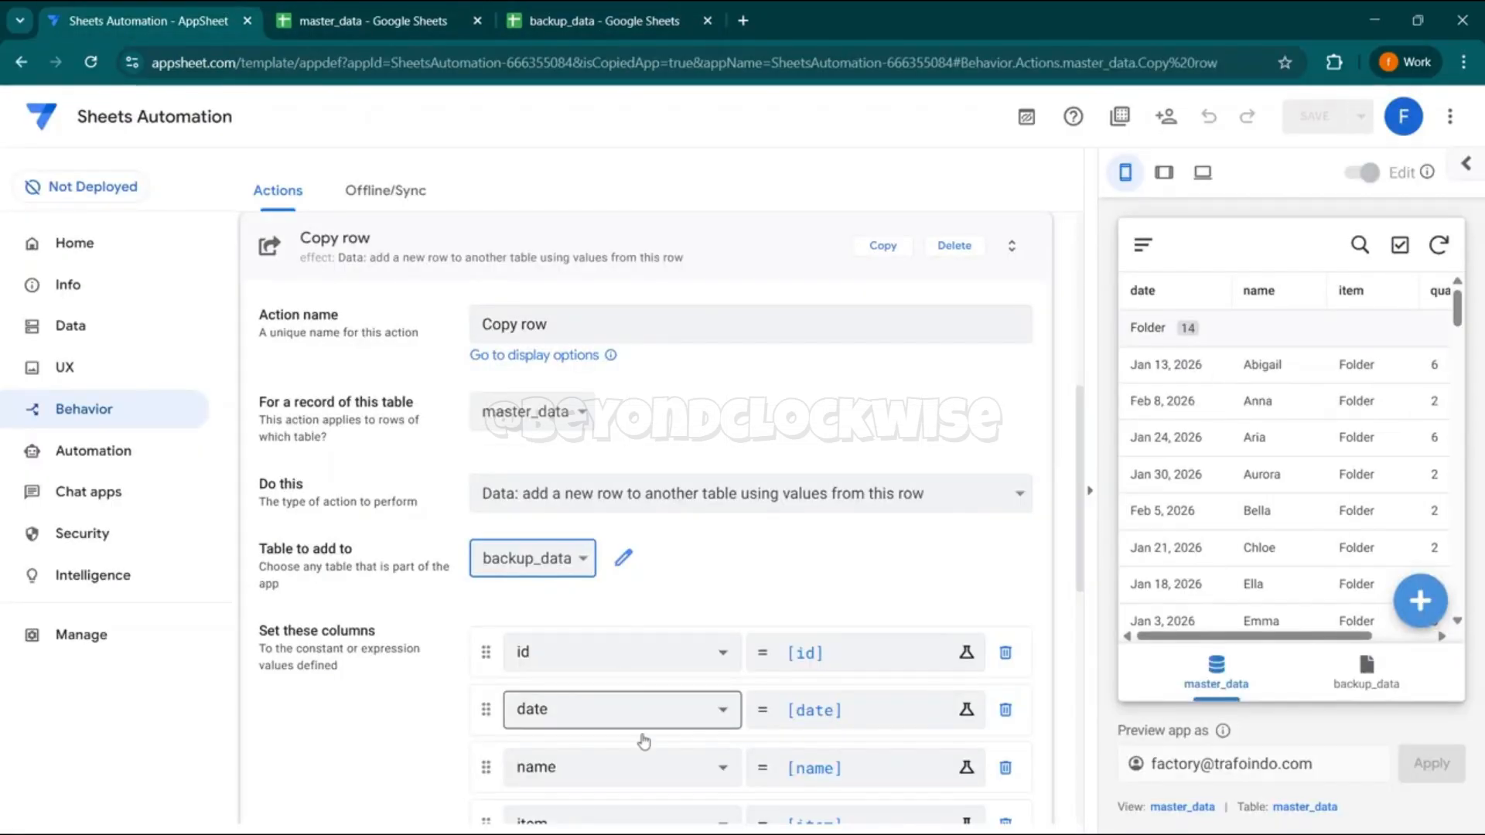
pyautogui.scroll(-4, 1079, 419)
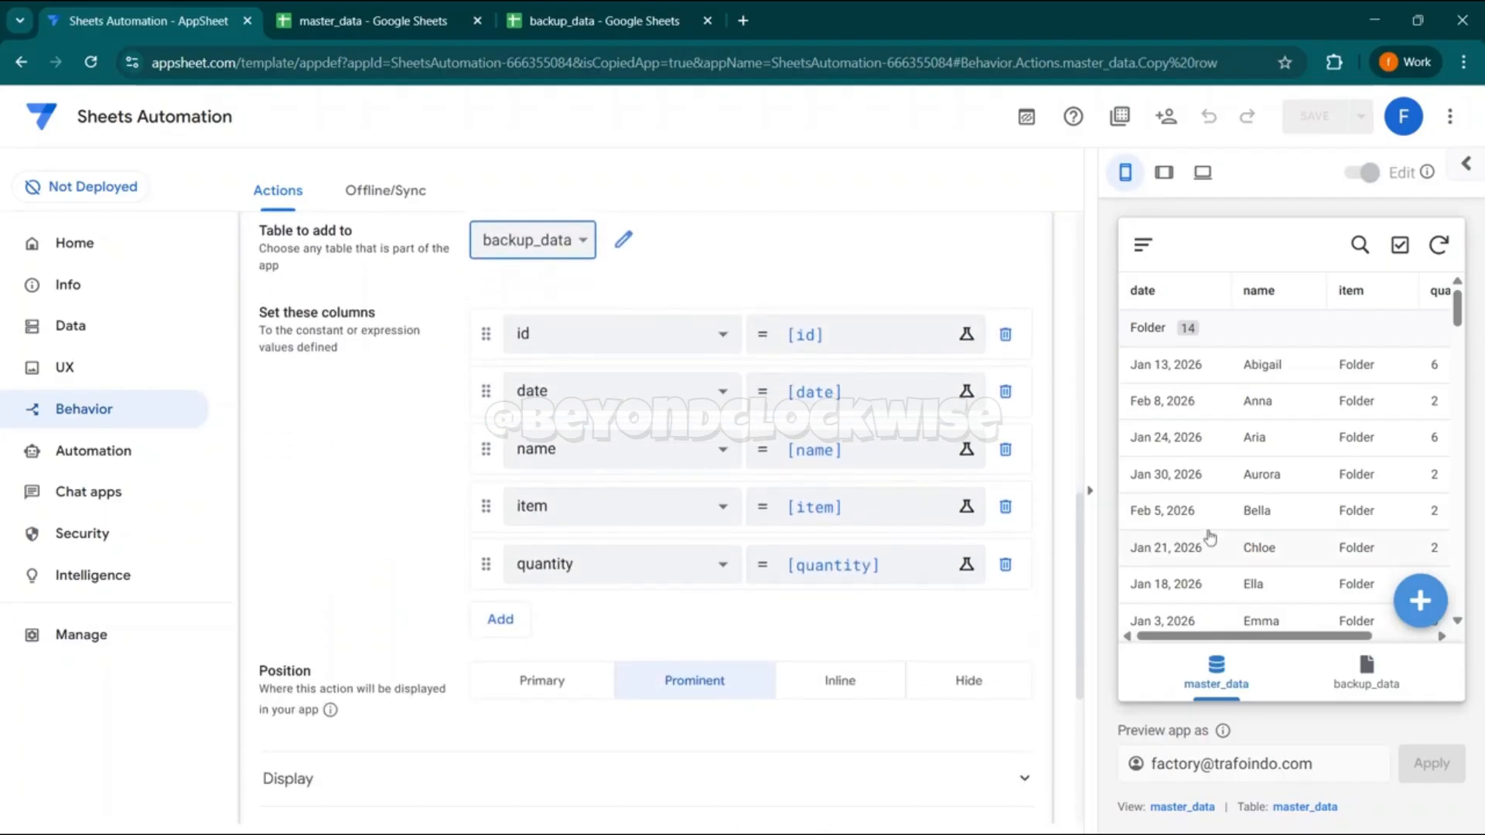
# - Close the Copy row action's settings and create a new bot in the app's automation section
pyautogui.scroll(7, 1081, 586)
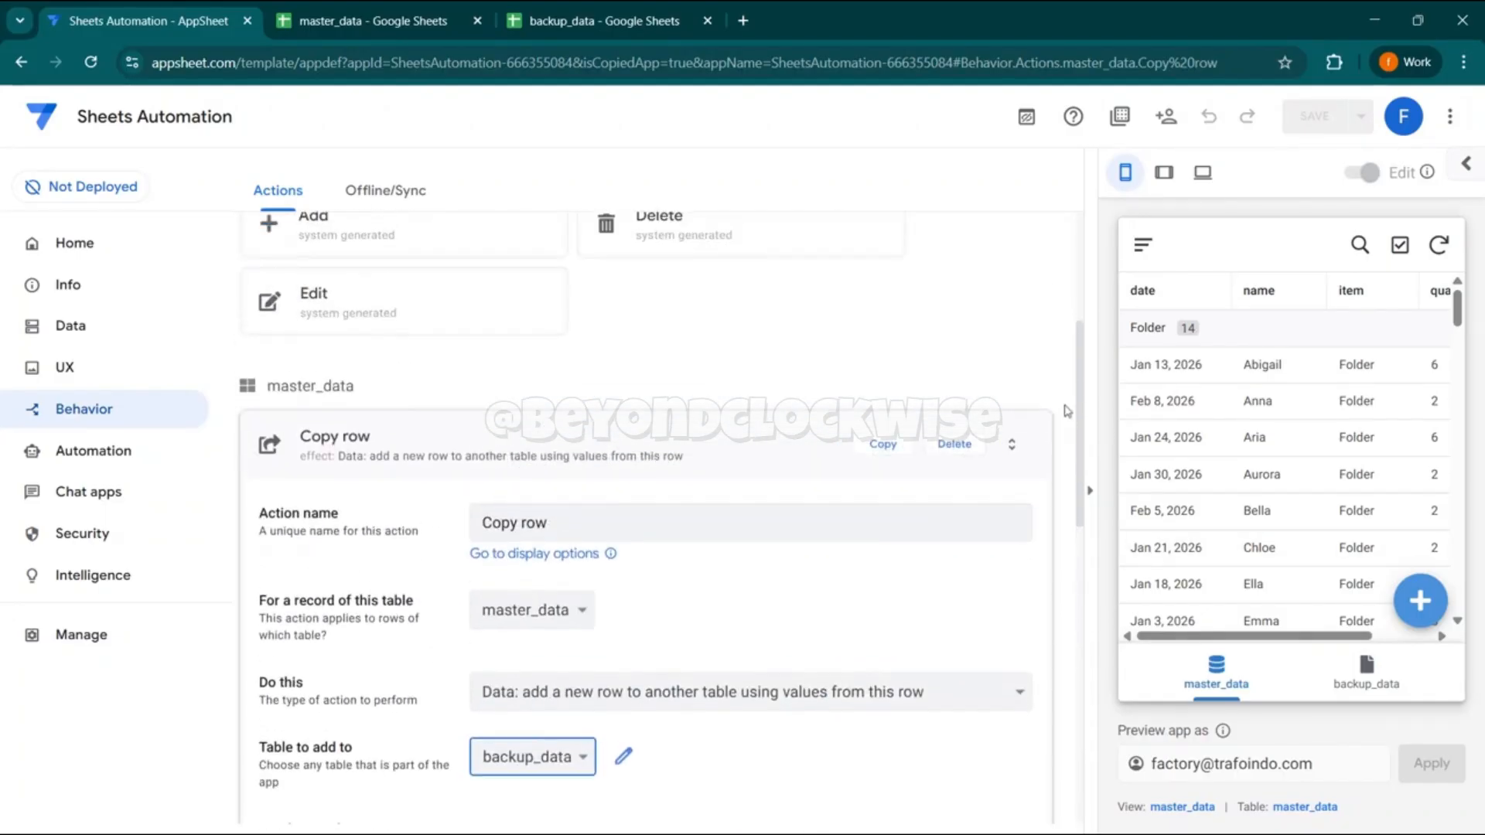
pyautogui.click(400, 485)
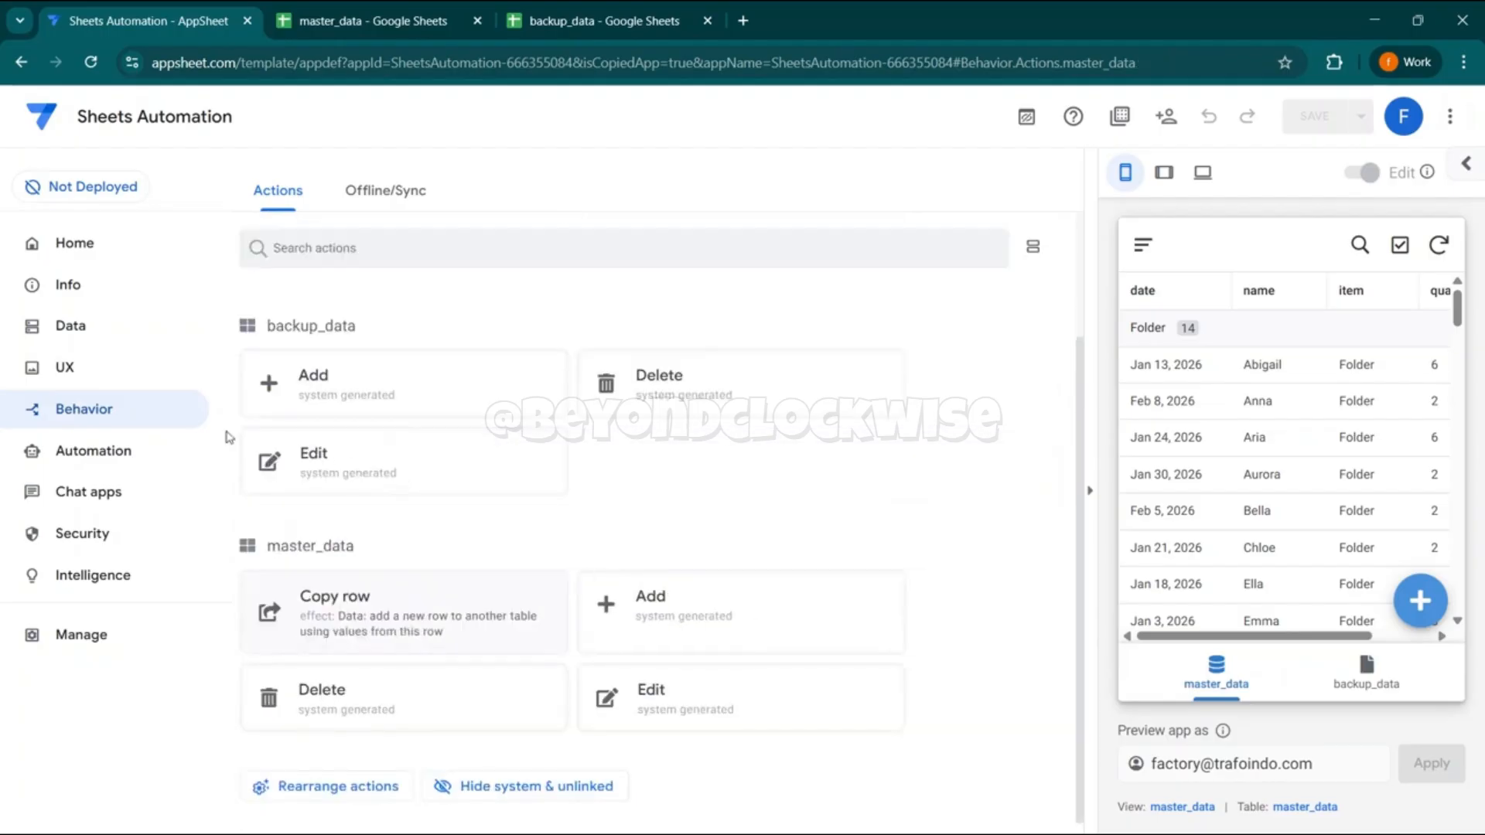
pyautogui.click(116, 456)
pyautogui.click(283, 382)
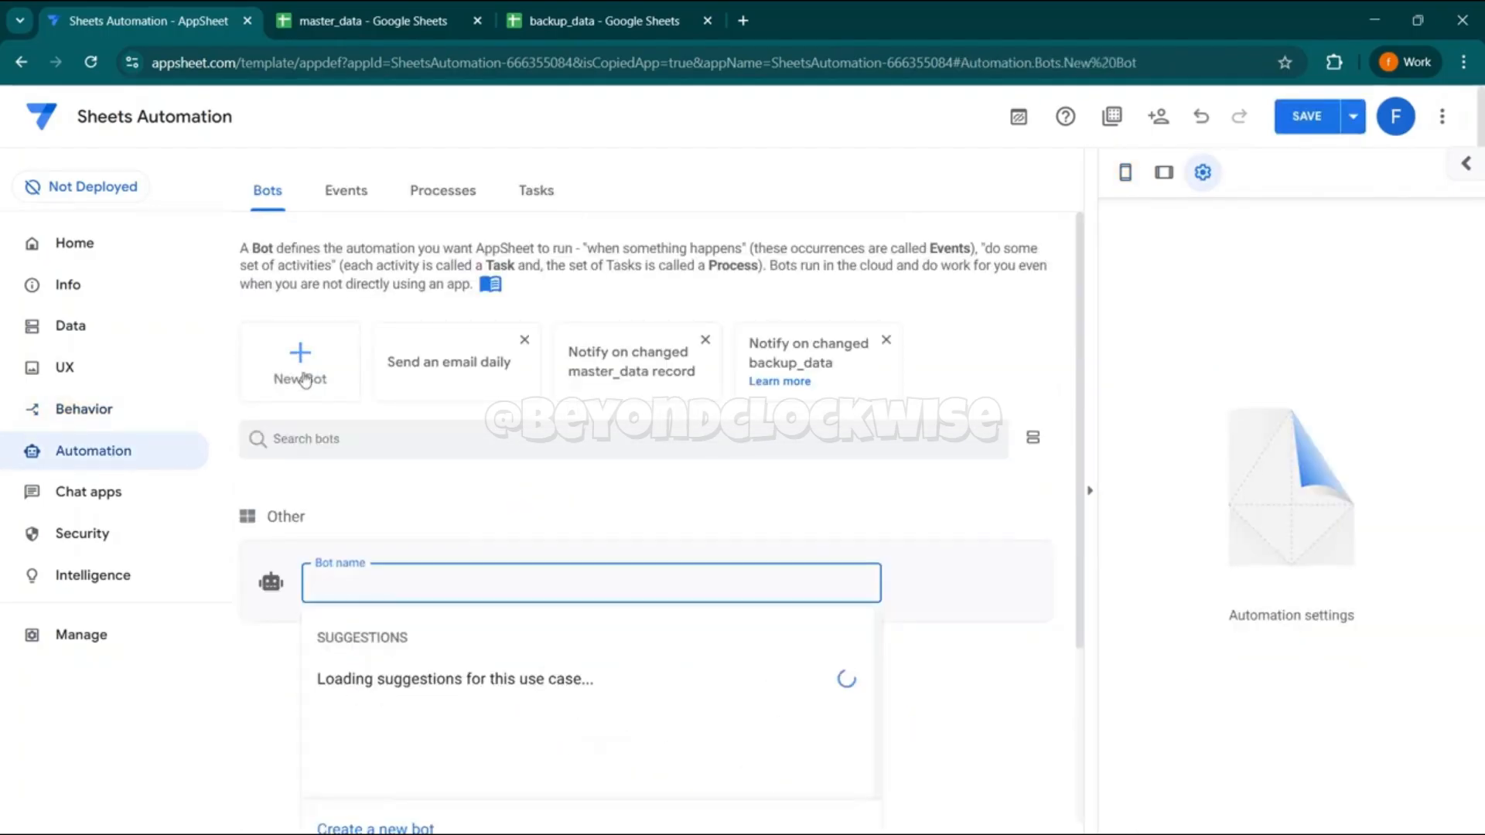
pyautogui.click(421, 826)
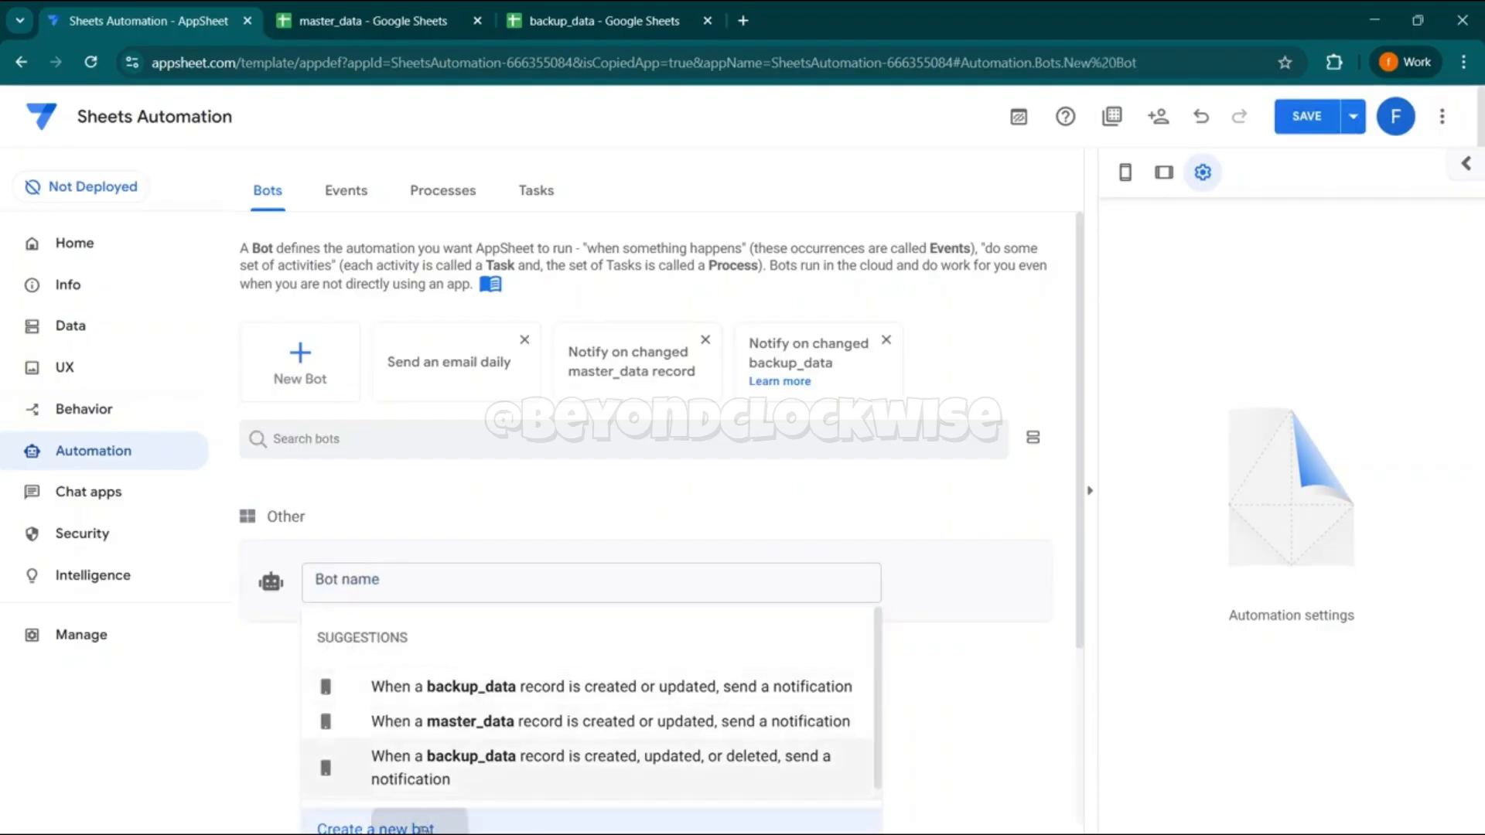
# - Name the new bot "Scheduled backup" and copy that name for reuse
pyautogui.click(385, 255)
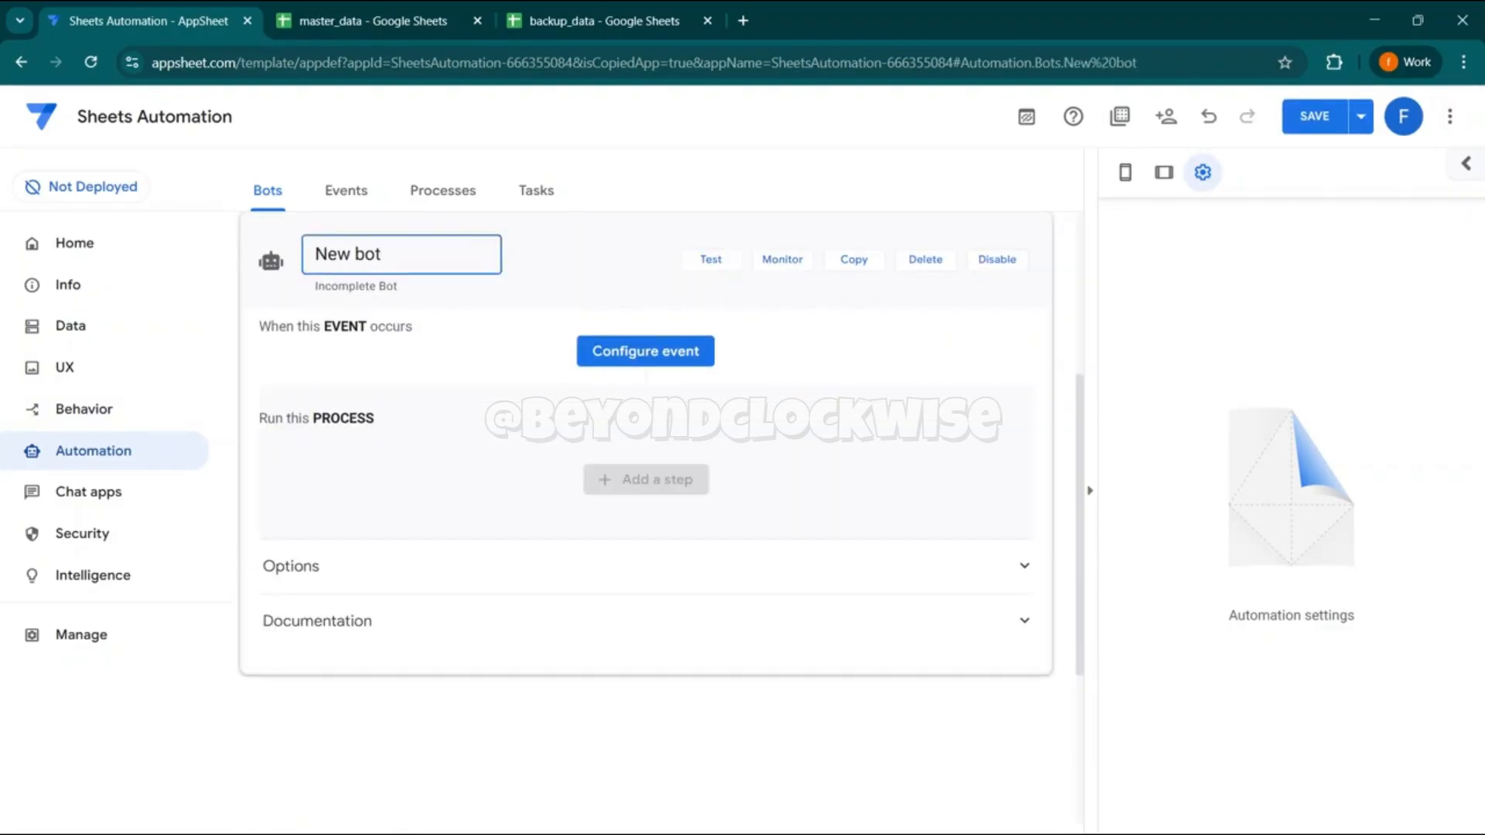
pyautogui.press('BackSpace')
pyautogui.press('BackSpace')
pyautogui.press('BackSpace')
pyautogui.press('BackSpace')
pyautogui.press('BackSpace')
pyautogui.press('BackSpace')
pyautogui.write('Scheduled backup')
pyautogui.hotkey('ctrl', 'a')
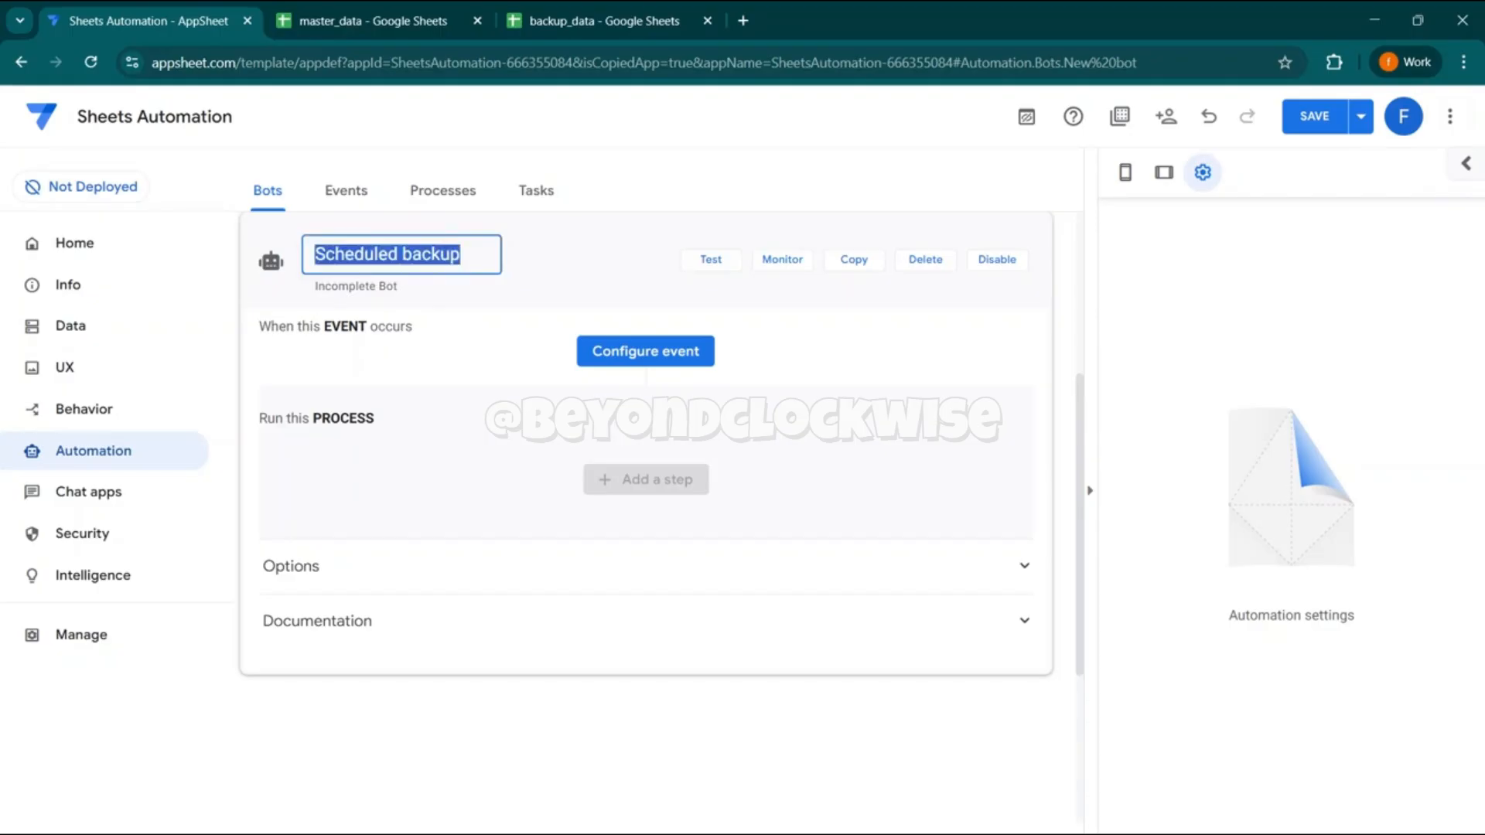
pyautogui.click(537, 232)
pyautogui.click(457, 320)
# - Create a new triggering event for the bot and name it "Scheduled backup"
pyautogui.click(653, 348)
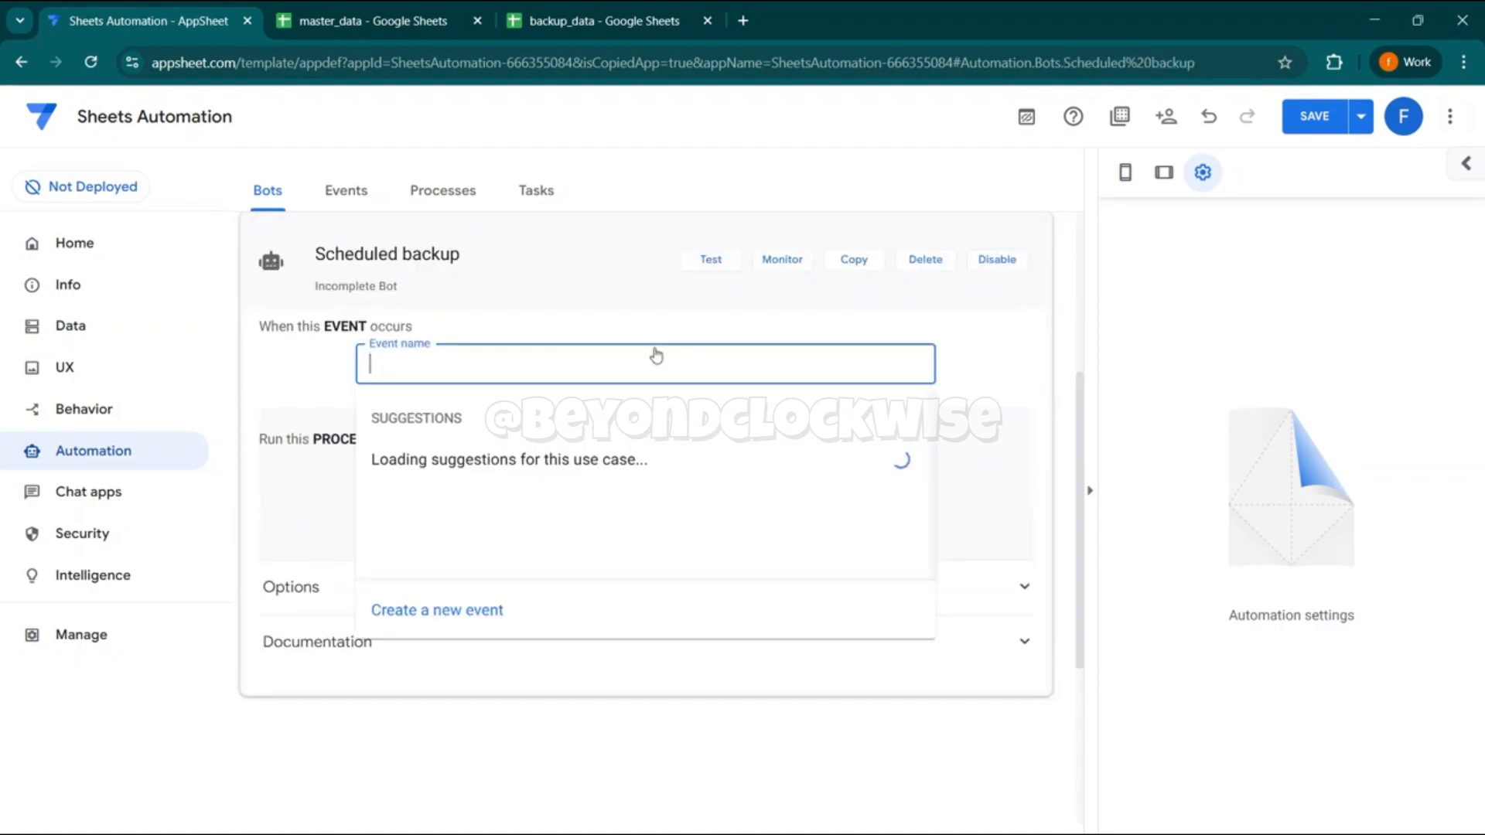
pyautogui.click(472, 611)
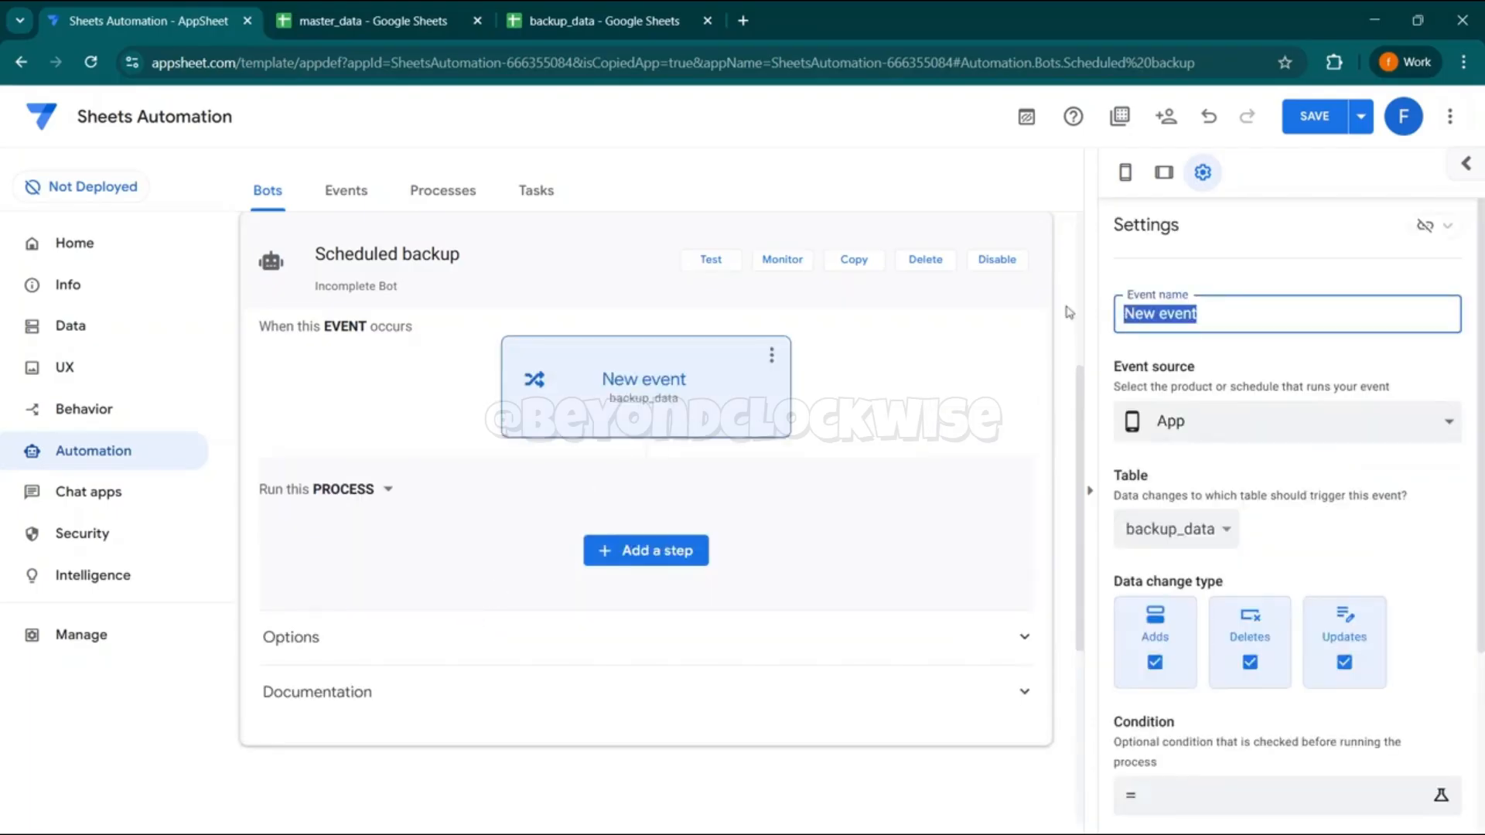
pyautogui.hotkey('ctrl', 'v')
pyautogui.click(1208, 354)
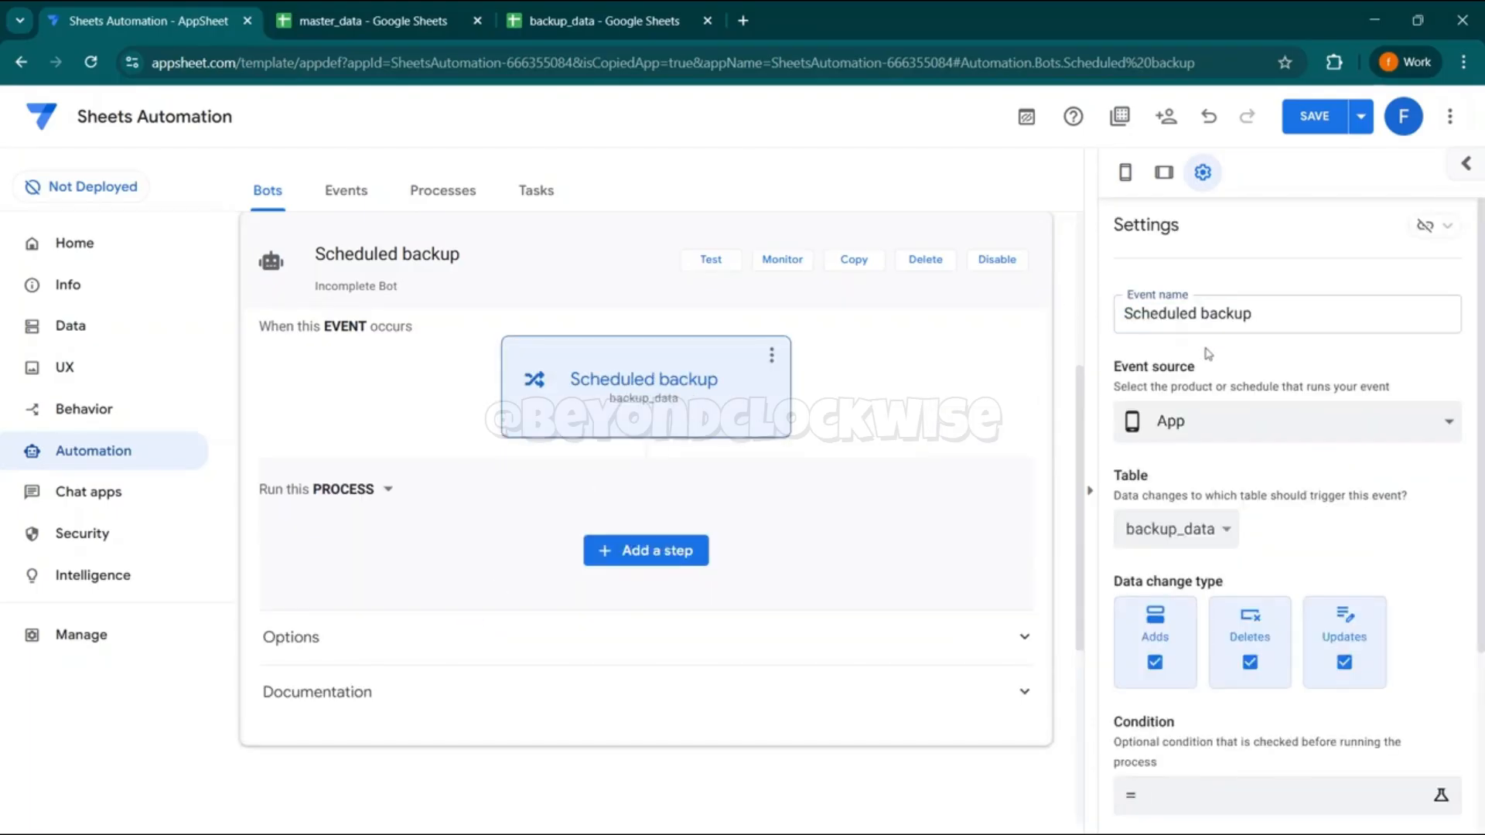
# - Set the event source to Scheduled and choose a weekly schedule
pyautogui.click(1207, 428)
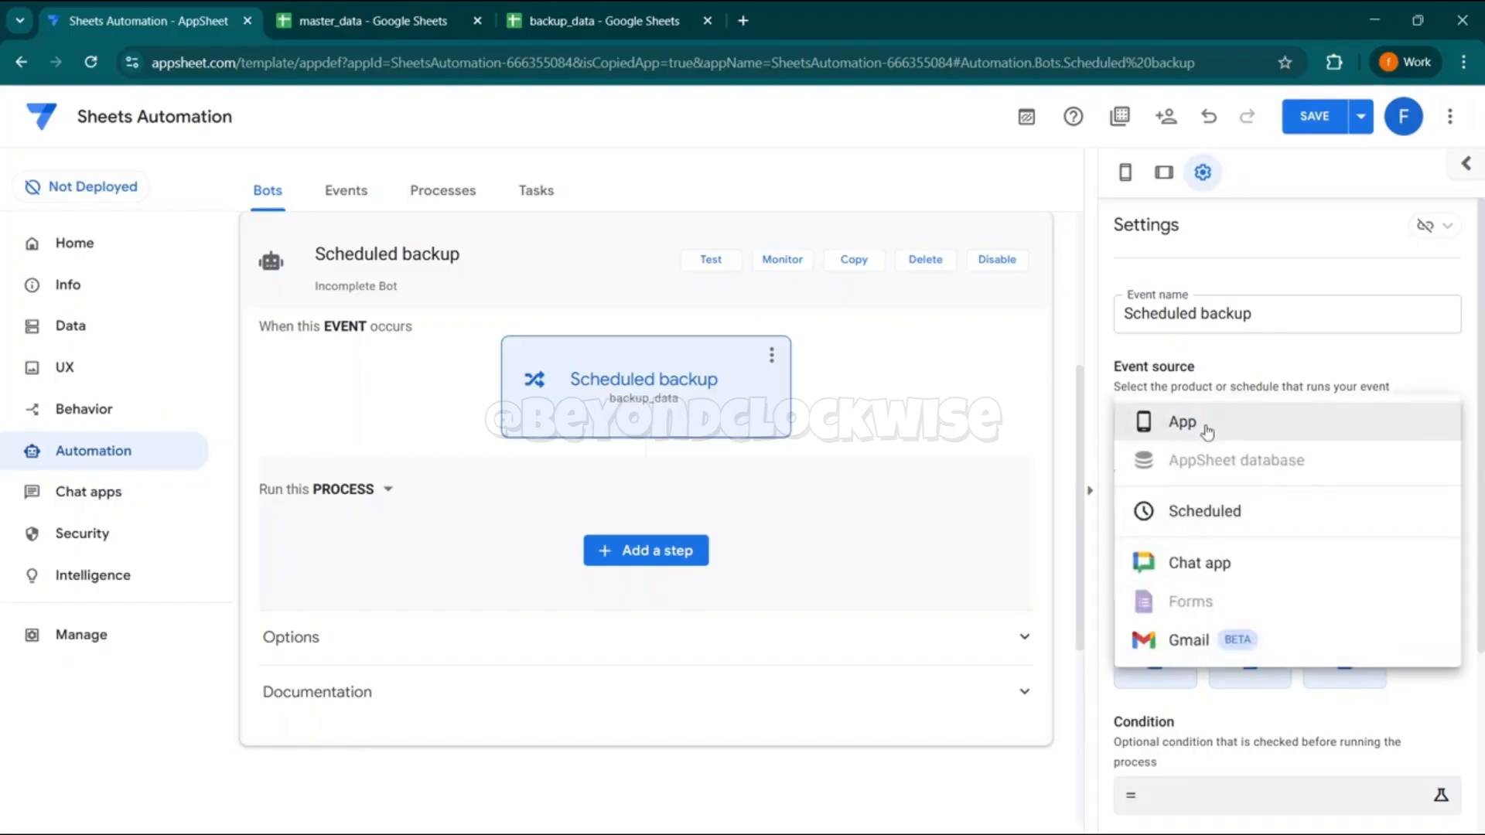
pyautogui.click(1210, 513)
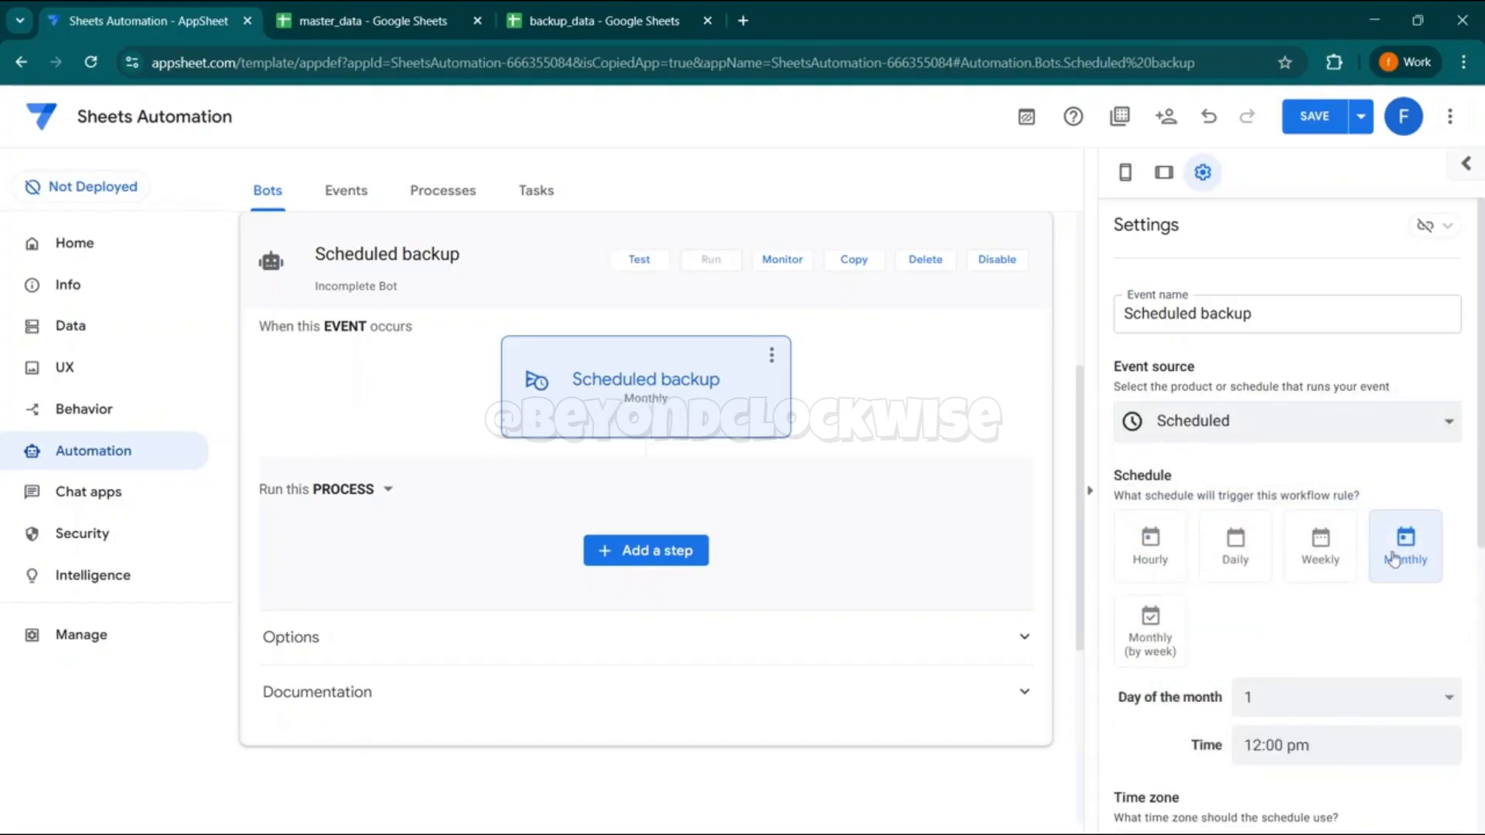
pyautogui.click(1343, 562)
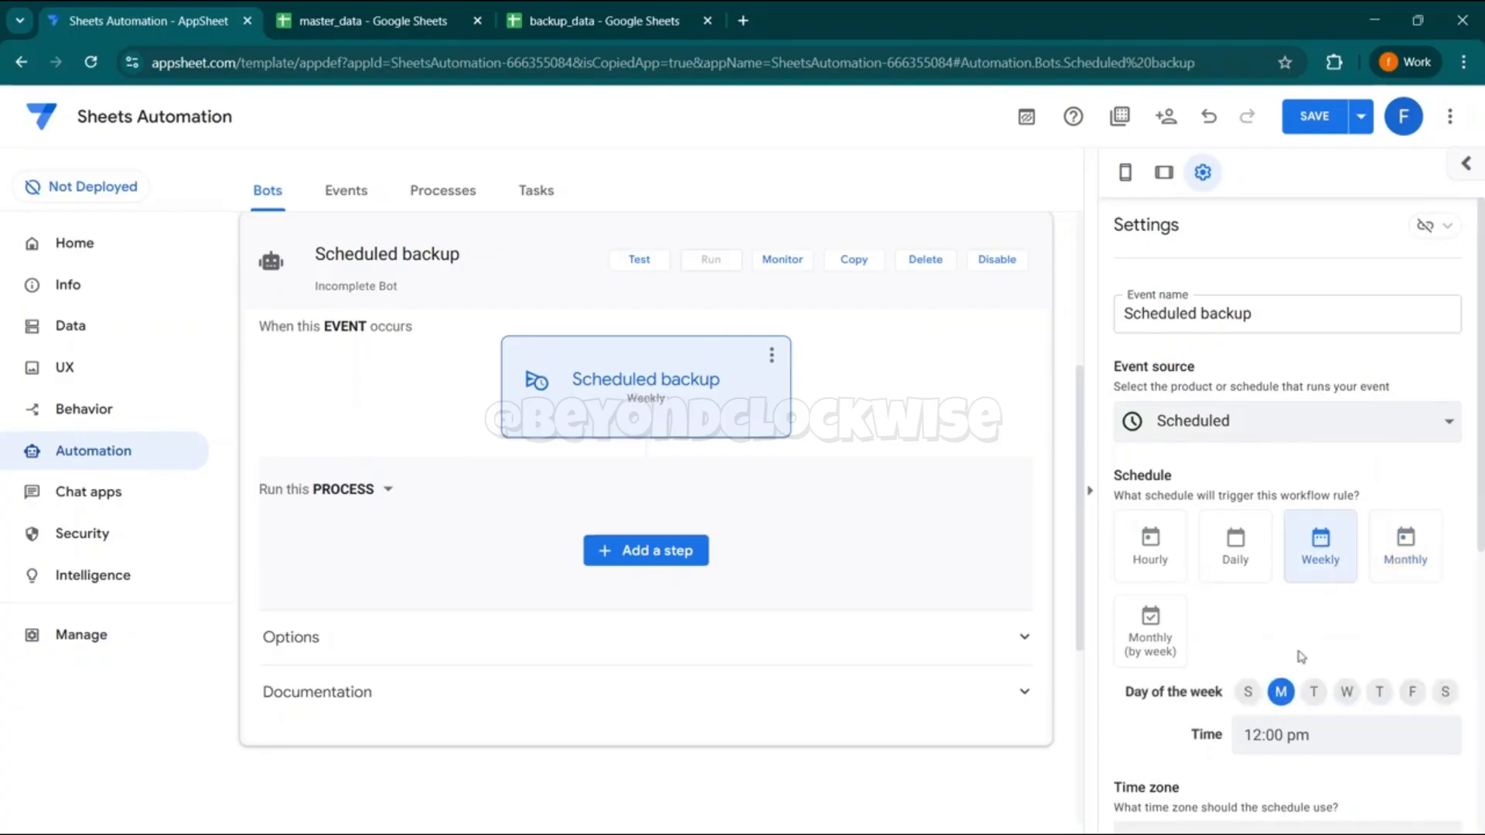
pyautogui.click(1233, 579)
pyautogui.click(1329, 546)
# - Set the schedule's time zone to (GMT+07:00) SE Asia Standard Time
pyautogui.scroll(-3, 1288, 503)
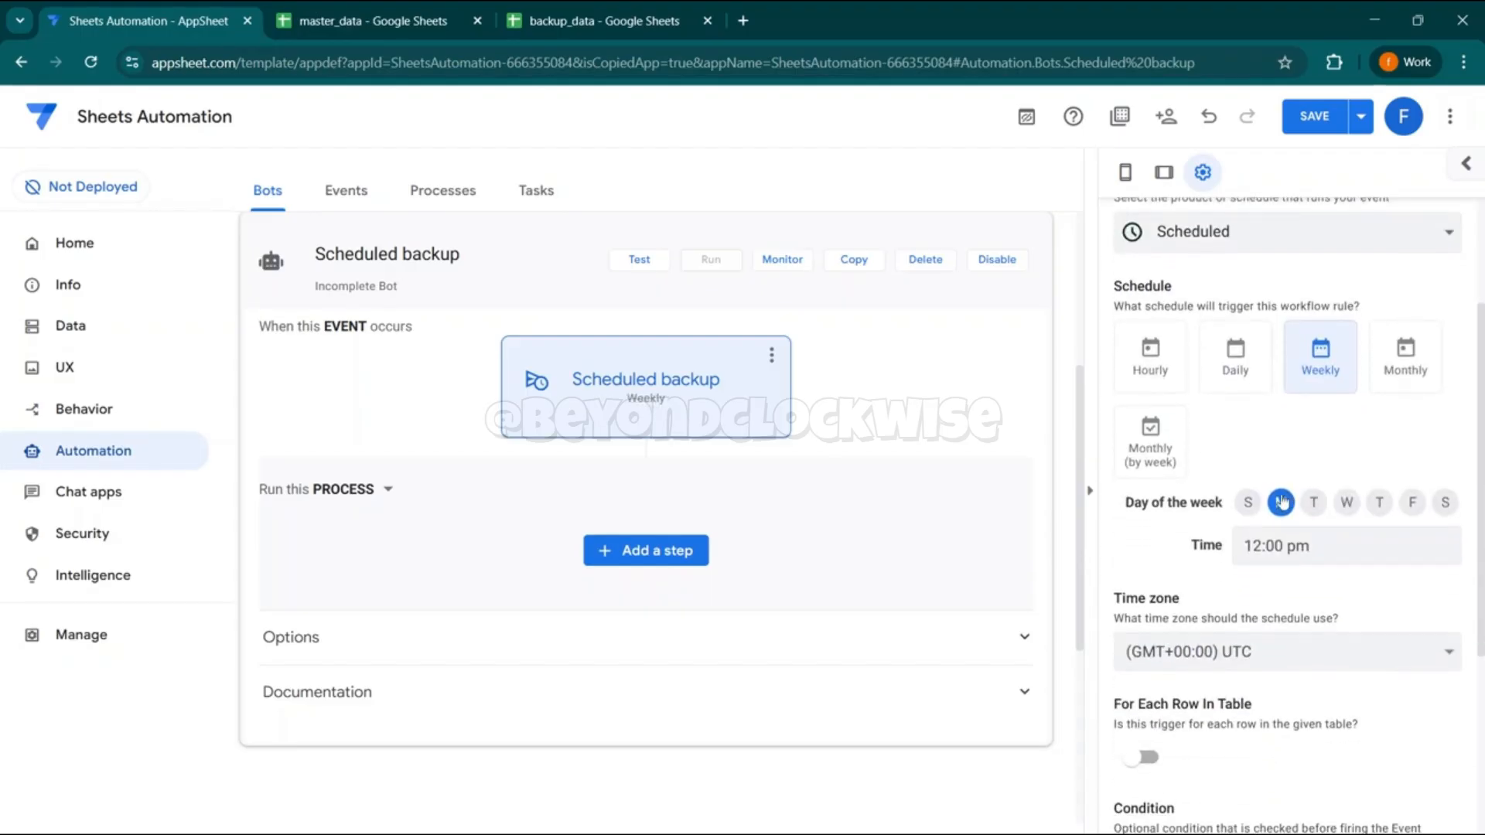
pyautogui.click(1257, 656)
pyautogui.press('Down')
pyautogui.press('Down')
pyautogui.press('Down')
pyautogui.press('Down')
pyautogui.press('Down')
pyautogui.press('Down')
pyautogui.press('Down')
pyautogui.press('Down')
pyautogui.press('Down')
pyautogui.press('Down')
pyautogui.press('Down')
pyautogui.press('Down')
pyautogui.press('Down')
pyautogui.press('Down')
pyautogui.press('Down')
pyautogui.press('Down')
pyautogui.press('Down')
pyautogui.press('Down')
pyautogui.press('Down')
pyautogui.press('Down')
pyautogui.press('Down')
pyautogui.press('Down')
pyautogui.press('Down')
pyautogui.press('Down')
pyautogui.press('Down')
pyautogui.press('Down')
pyautogui.press('Down')
pyautogui.press('Down')
pyautogui.press('Down')
pyautogui.press('Down')
pyautogui.press('Down')
pyautogui.press('Down')
pyautogui.press('Down')
pyautogui.press('Down')
pyautogui.press('Down')
pyautogui.press('Down')
pyautogui.press('Down')
pyautogui.press('Down')
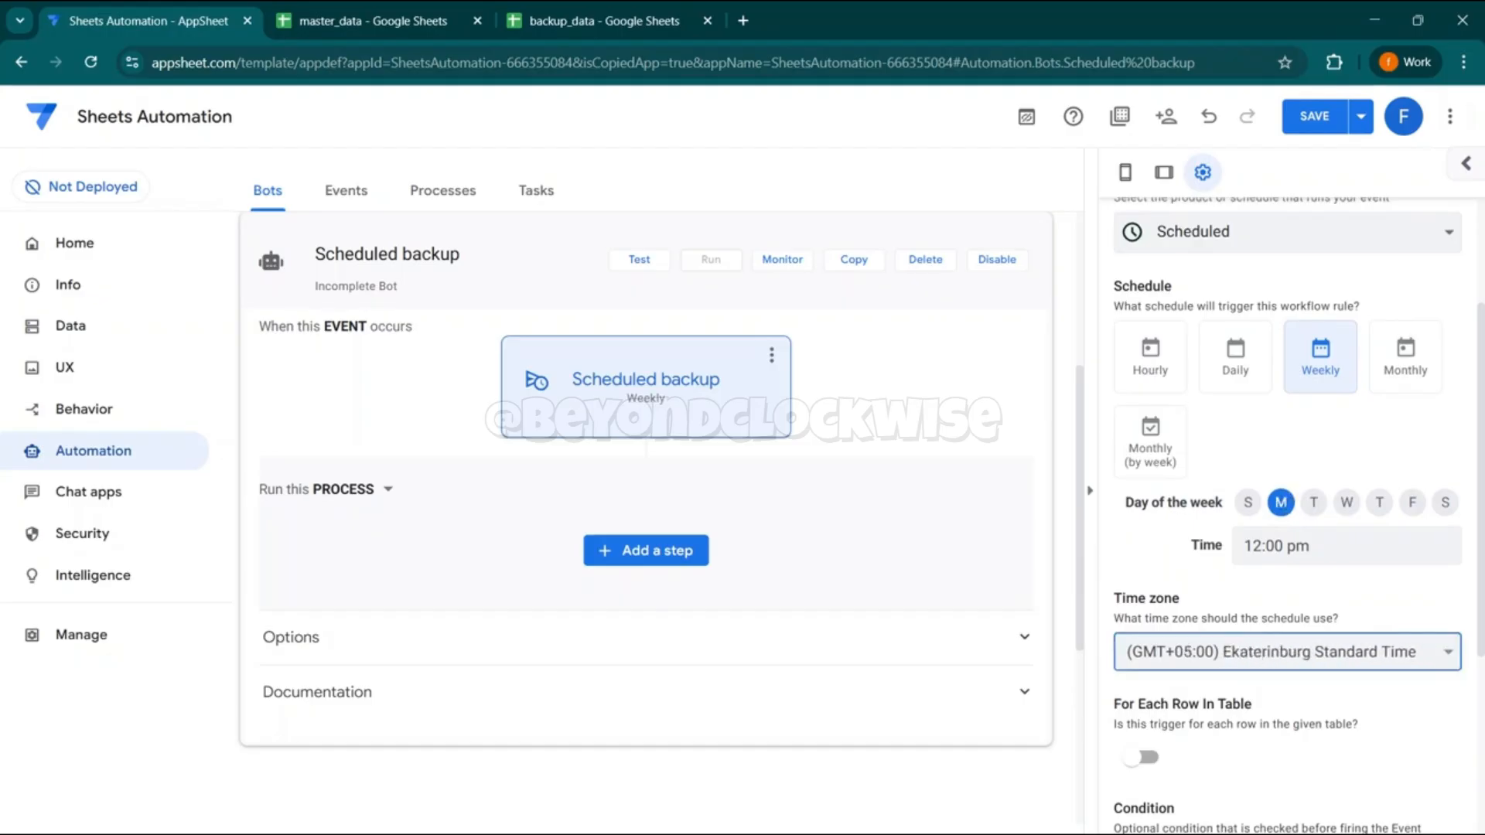
pyautogui.press('Down')
pyautogui.press('Down')
pyautogui.press('Down')
pyautogui.press('Down')
pyautogui.press('Down')
pyautogui.press('Down')
pyautogui.press('Down')
pyautogui.press('Down')
pyautogui.press('Down')
pyautogui.press('Down')
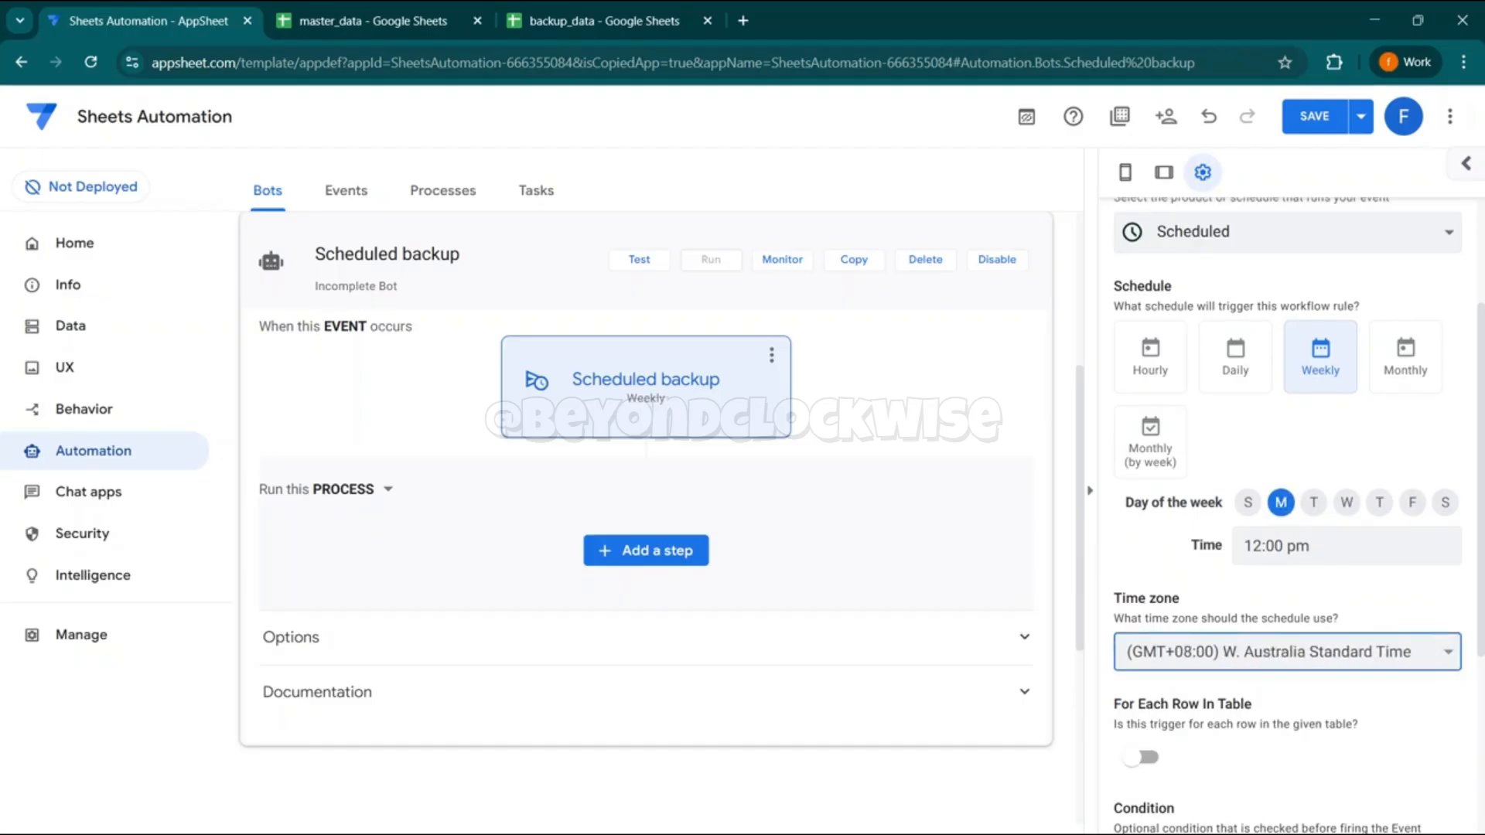
pyautogui.press('Down')
pyautogui.press('Up')
pyautogui.press('Up')
pyautogui.press('Up')
pyautogui.press('Up')
pyautogui.press('Up')
pyautogui.press('Up')
pyautogui.press('Up')
pyautogui.press('Up')
pyautogui.press('Up')
pyautogui.press('Up')
pyautogui.press('Up')
pyautogui.press('Up')
pyautogui.press('Up')
pyautogui.press('Up')
pyautogui.press('Up')
pyautogui.press('Up')
pyautogui.press('Up')
pyautogui.press('Up')
pyautogui.press('Down')
pyautogui.press('Down')
pyautogui.press('Up')
pyautogui.press('Up')
pyautogui.press('Up')
pyautogui.press('Up')
pyautogui.press('Up')
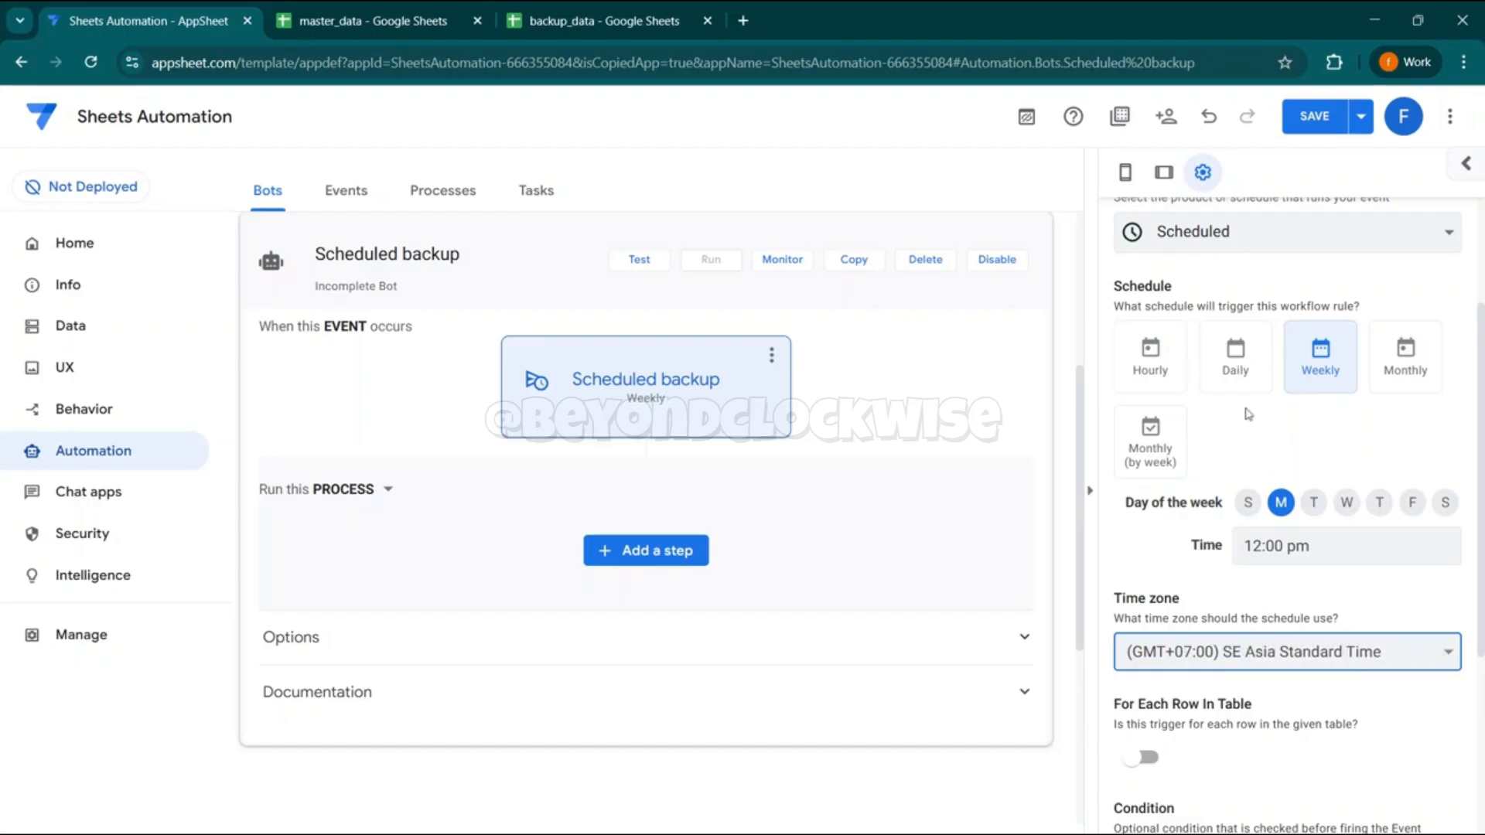
# - Set the event's run time to 9:20 am and enable triggering for each row in the table
pyautogui.moveTo(1262, 547); pyautogui.dragTo(1094, 558)
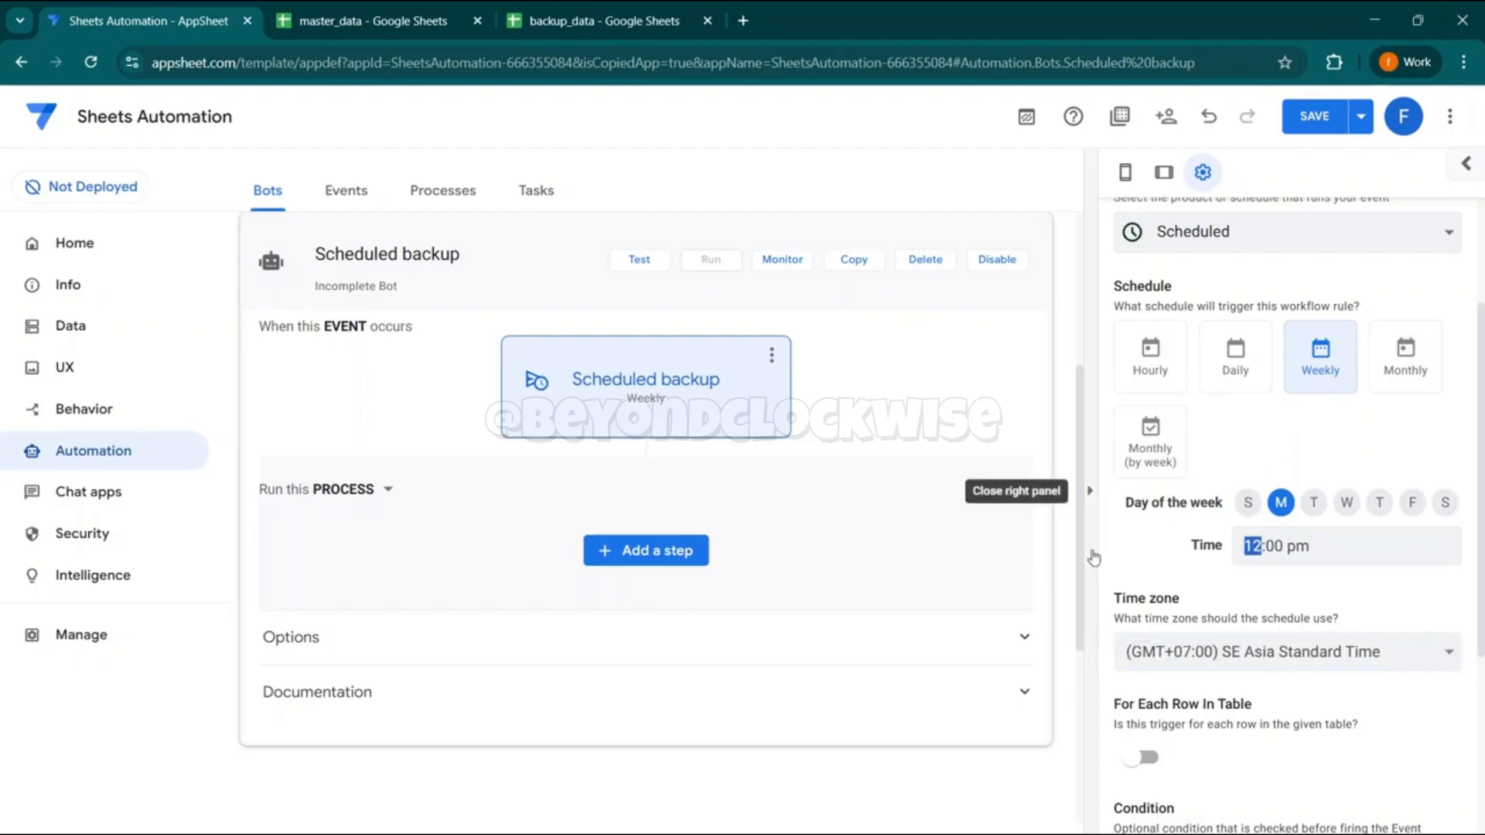
pyautogui.write('09:')
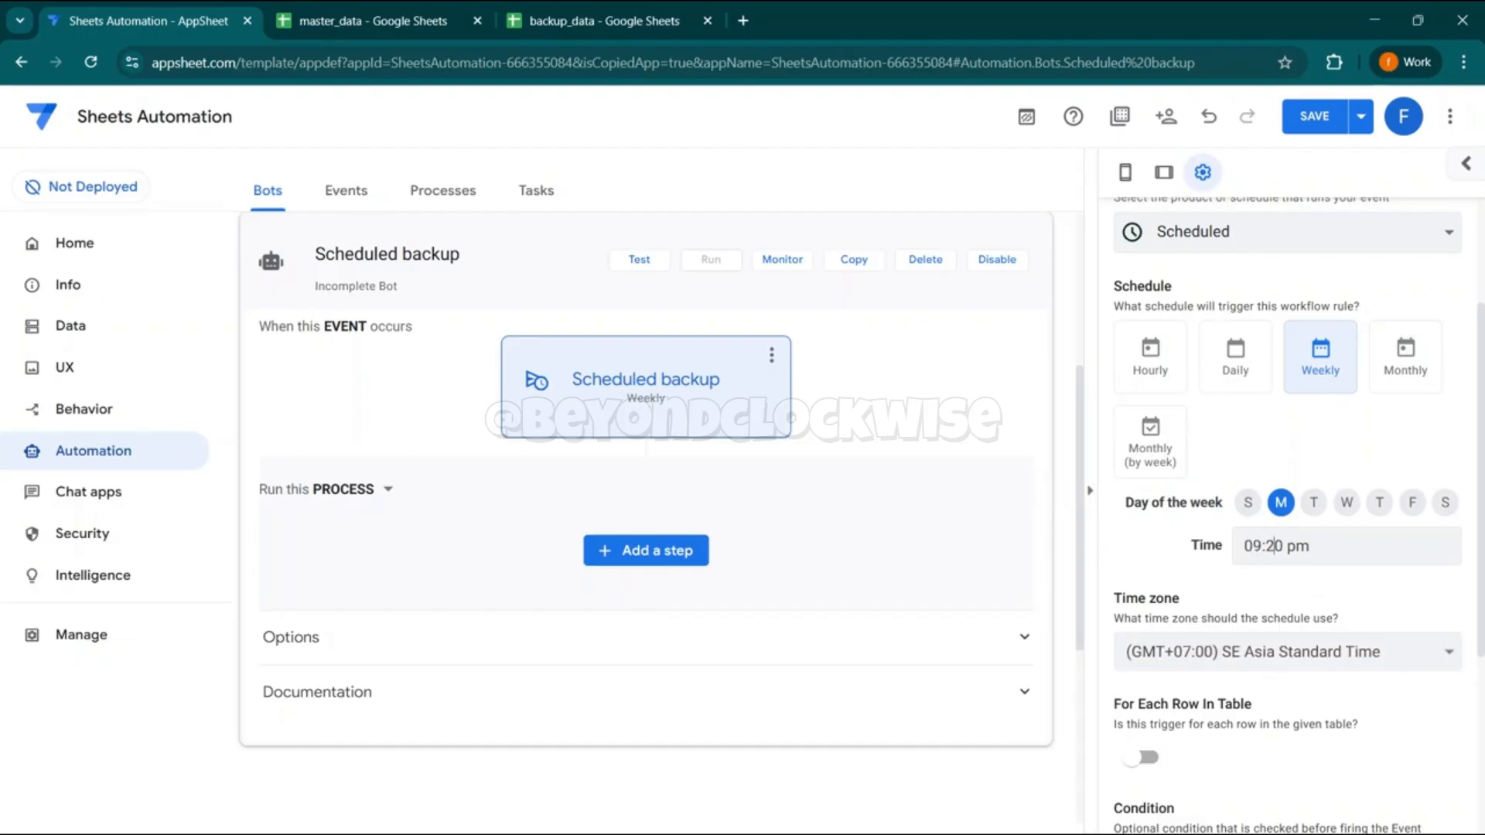
pyautogui.click(1194, 576)
pyautogui.scroll(-4, 1193, 576)
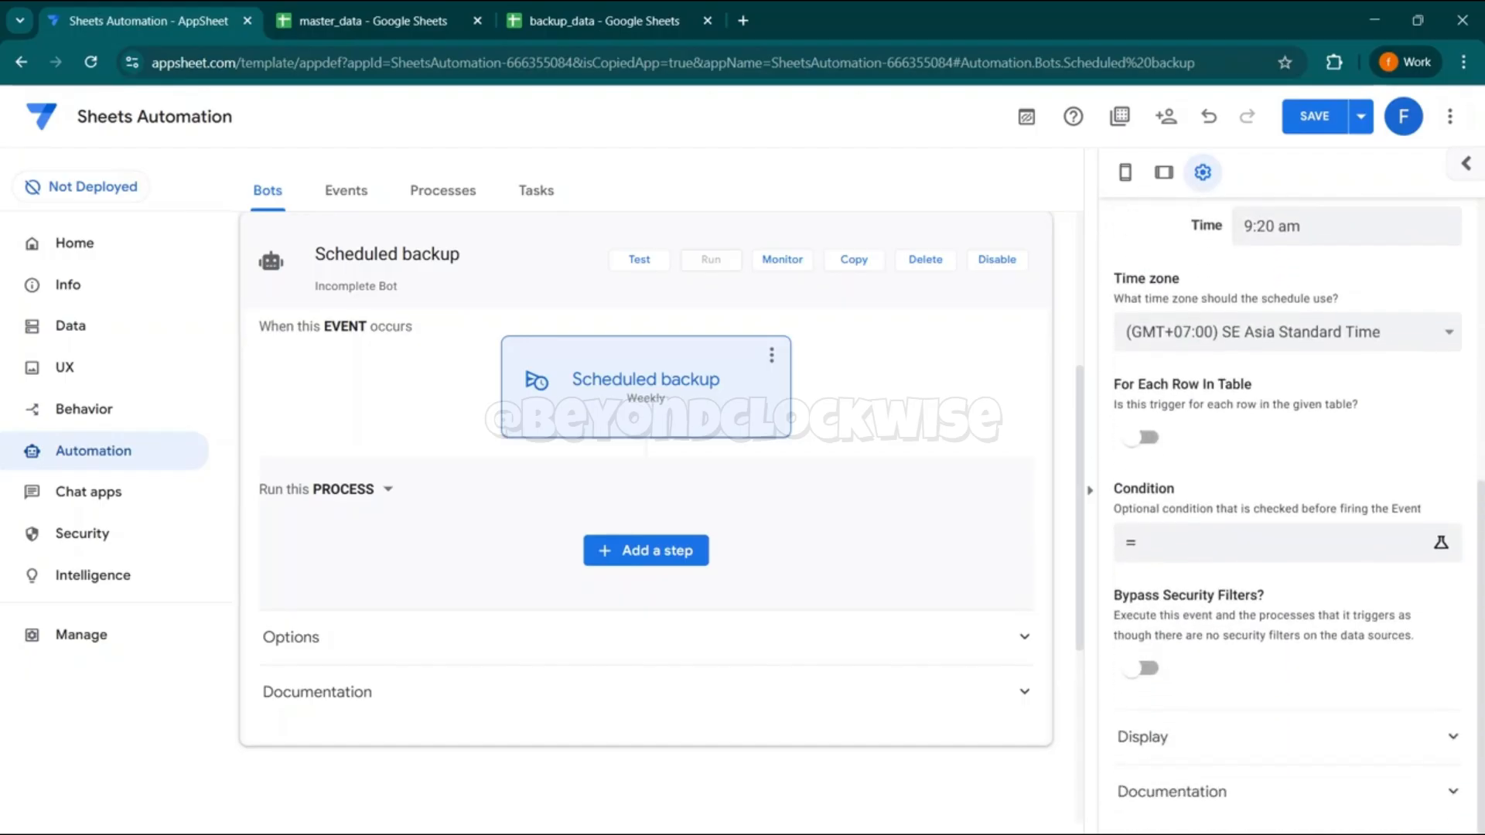
pyautogui.click(1141, 437)
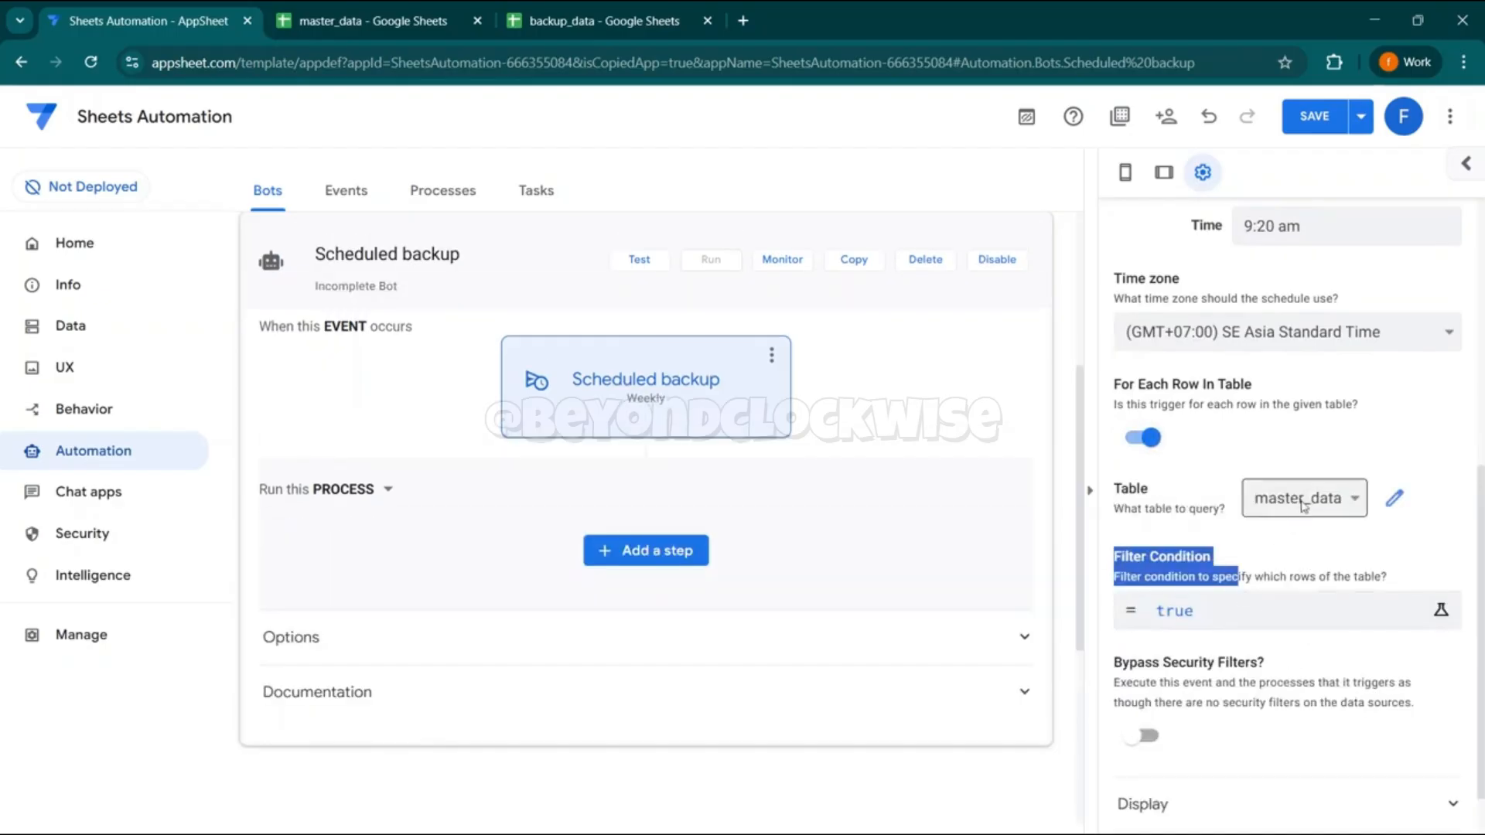
# - Set the event's filter condition to [item]="Notebook", checking the item value against the master_data sheet
pyautogui.click(1262, 619)
pyautogui.press('BackSpace')
pyautogui.press('BackSpace')
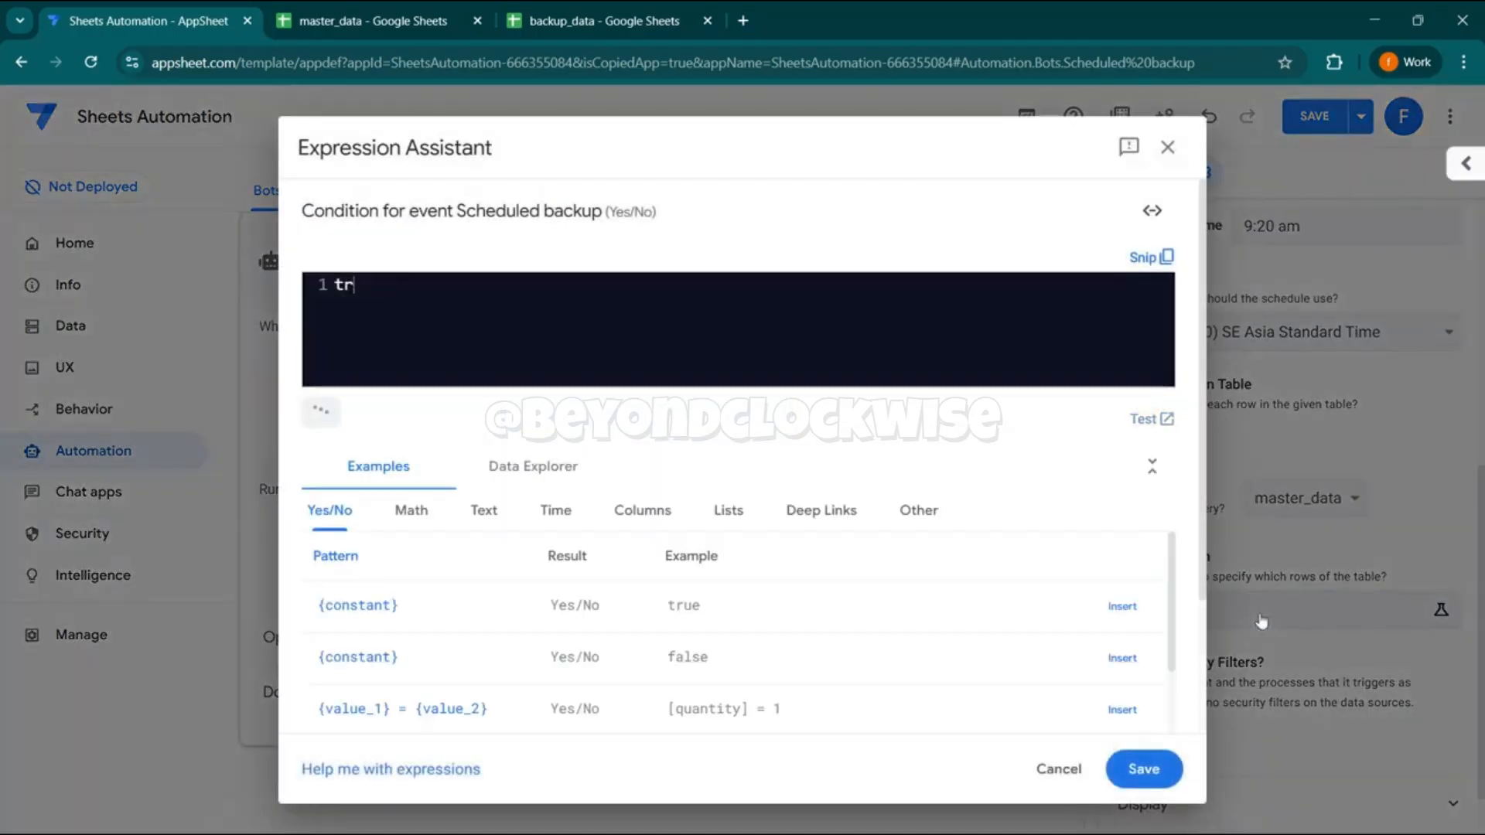
pyautogui.write('[item]=')
pyautogui.write('"Notebook')
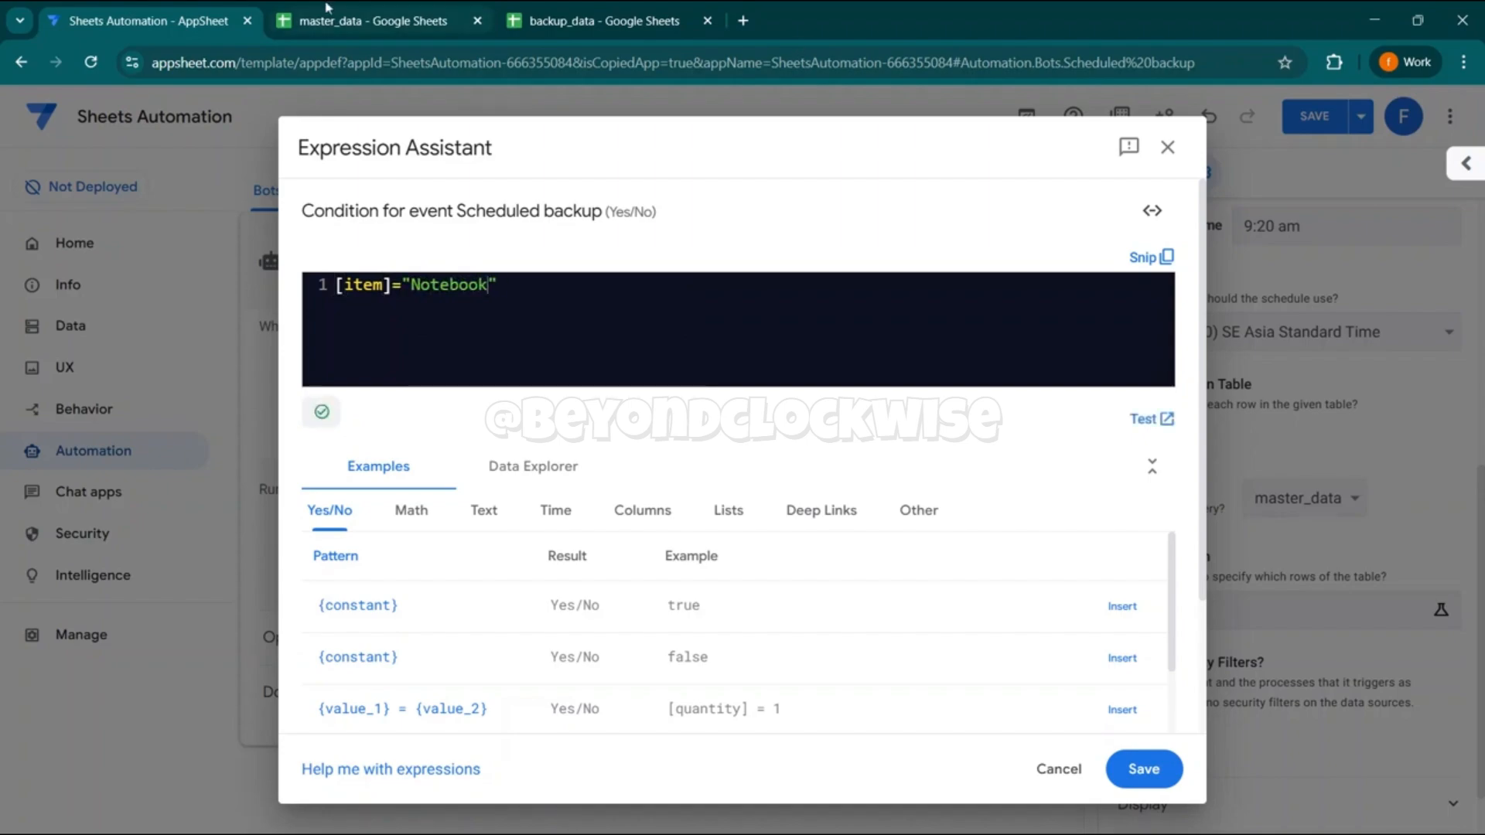
pyautogui.click(364, 21)
pyautogui.click(379, 341)
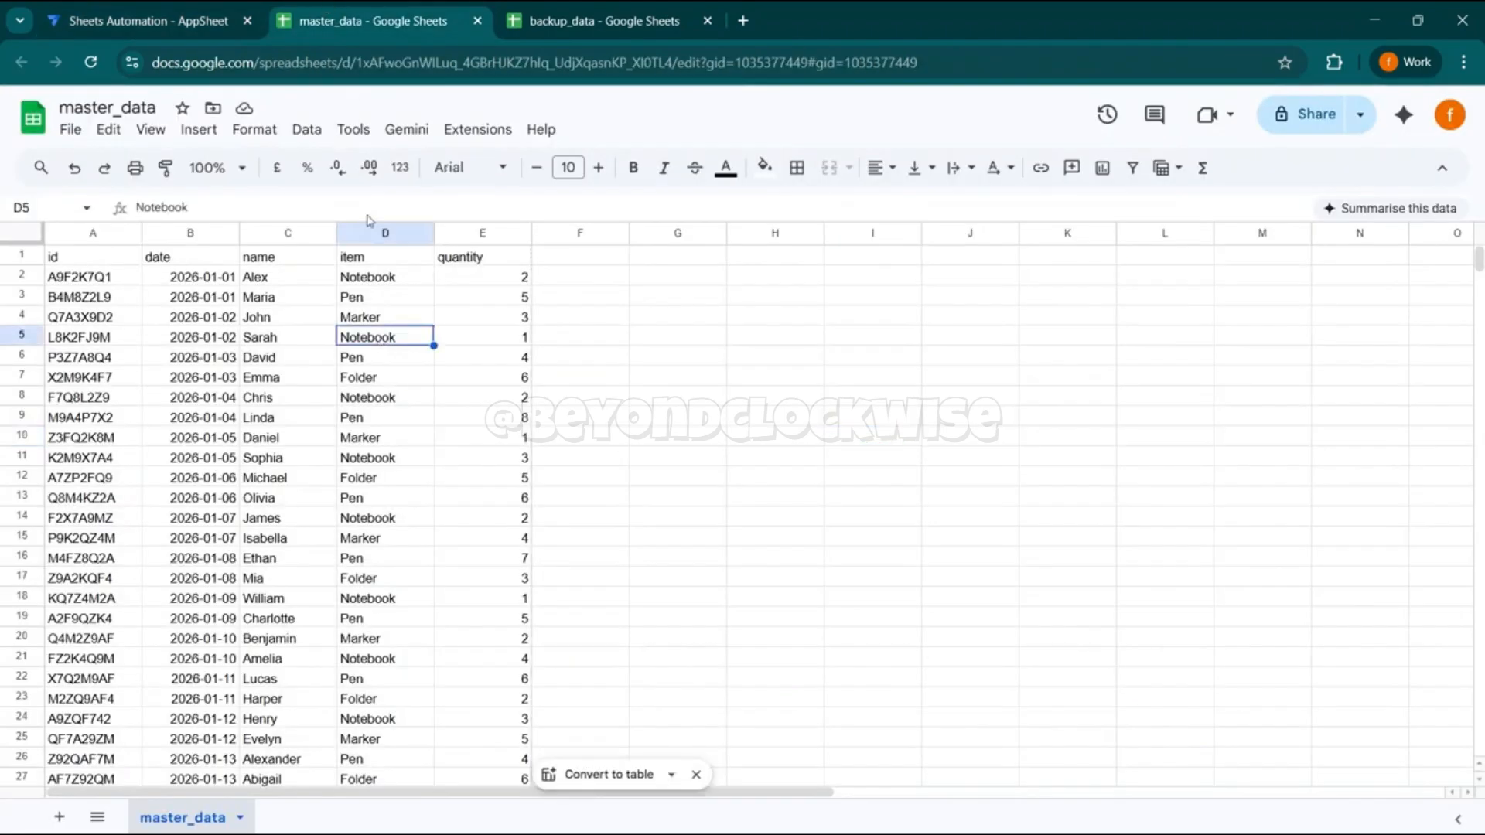
pyautogui.click(150, 7)
pyautogui.click(1144, 769)
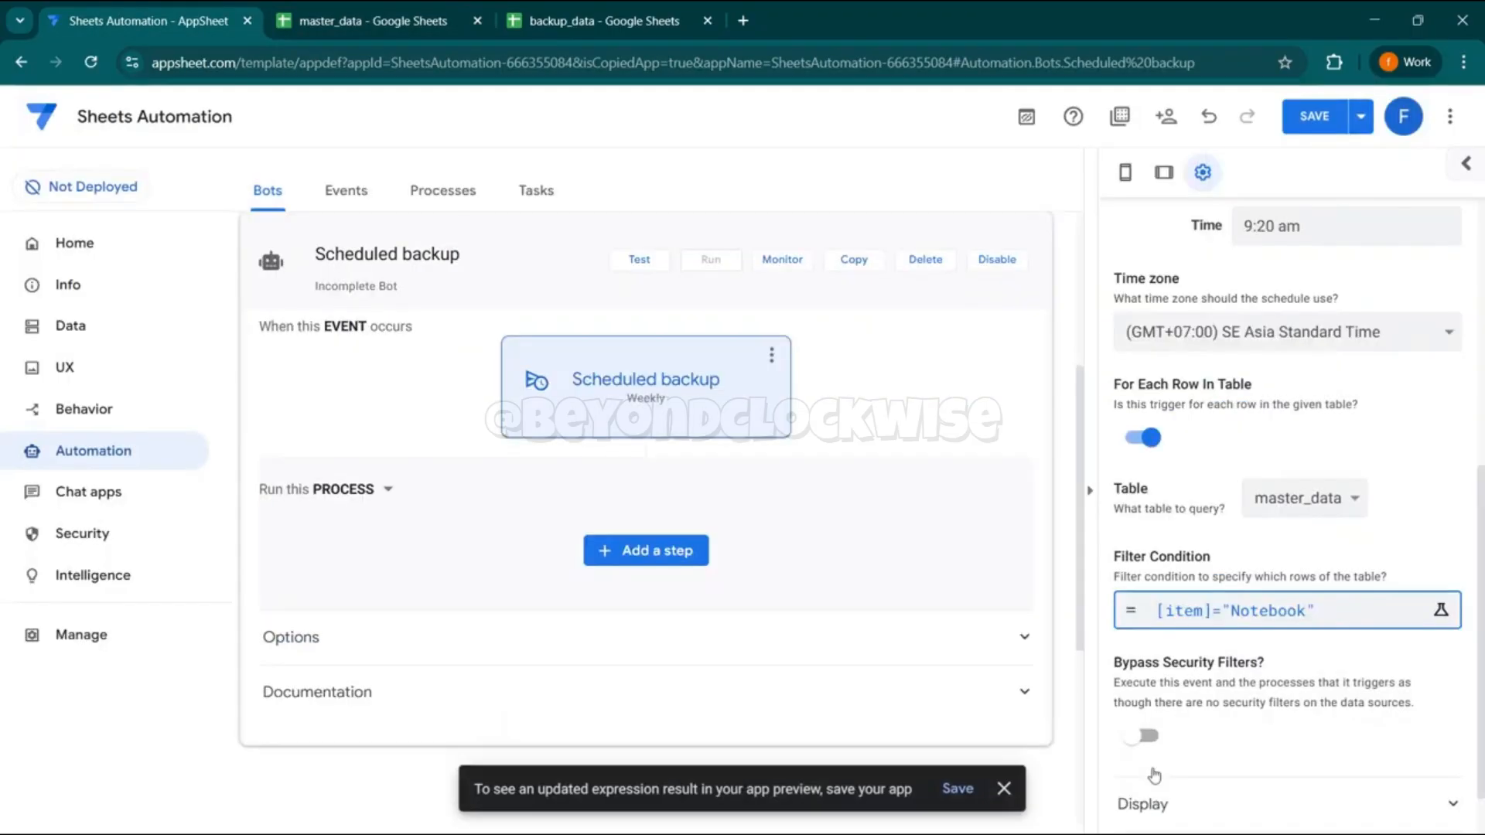
pyautogui.scroll(5, 1288, 514)
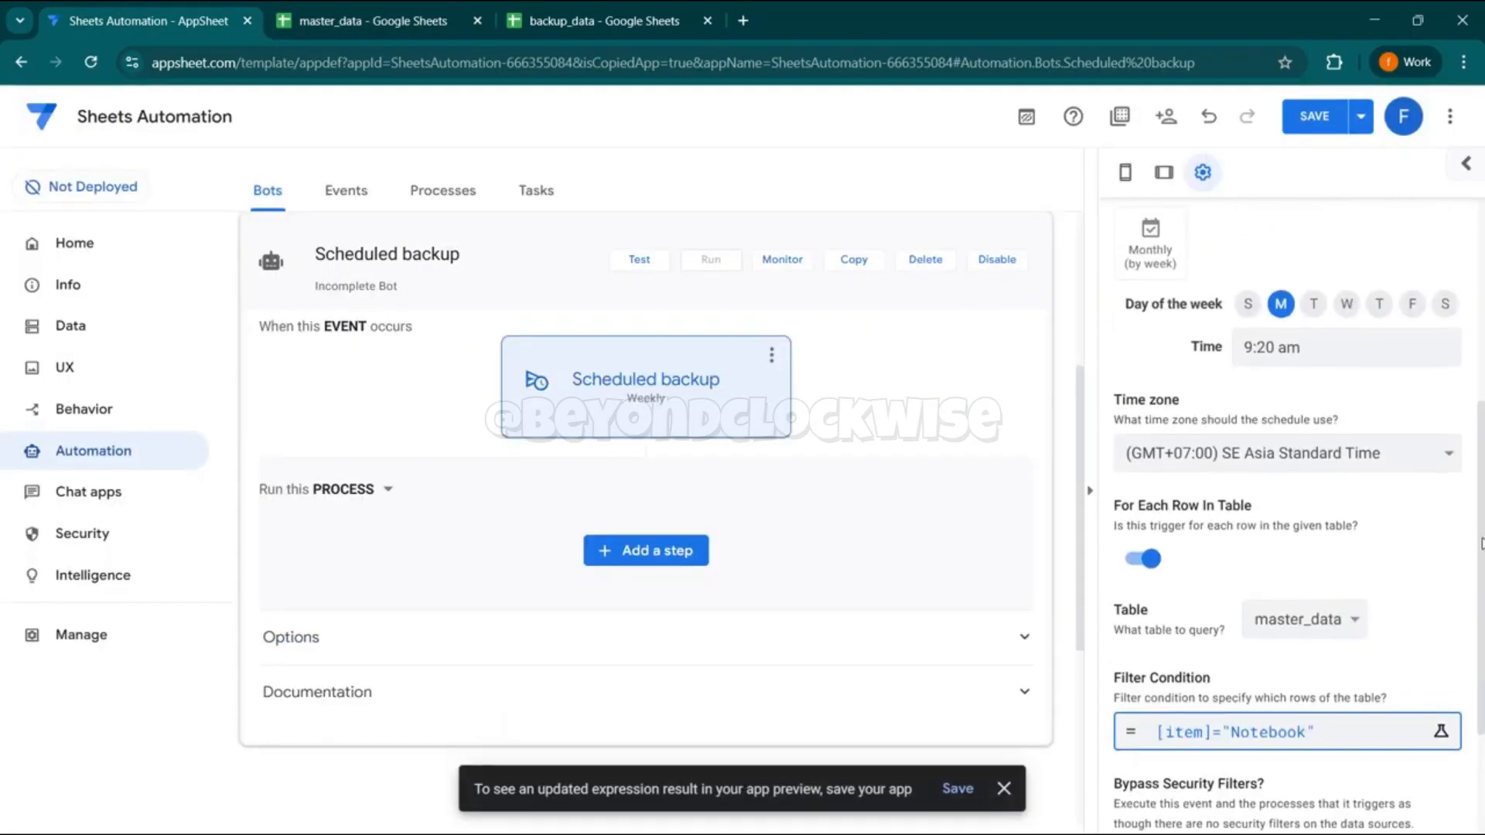
pyautogui.scroll(2, 1288, 514)
pyautogui.scroll(-7, 1288, 514)
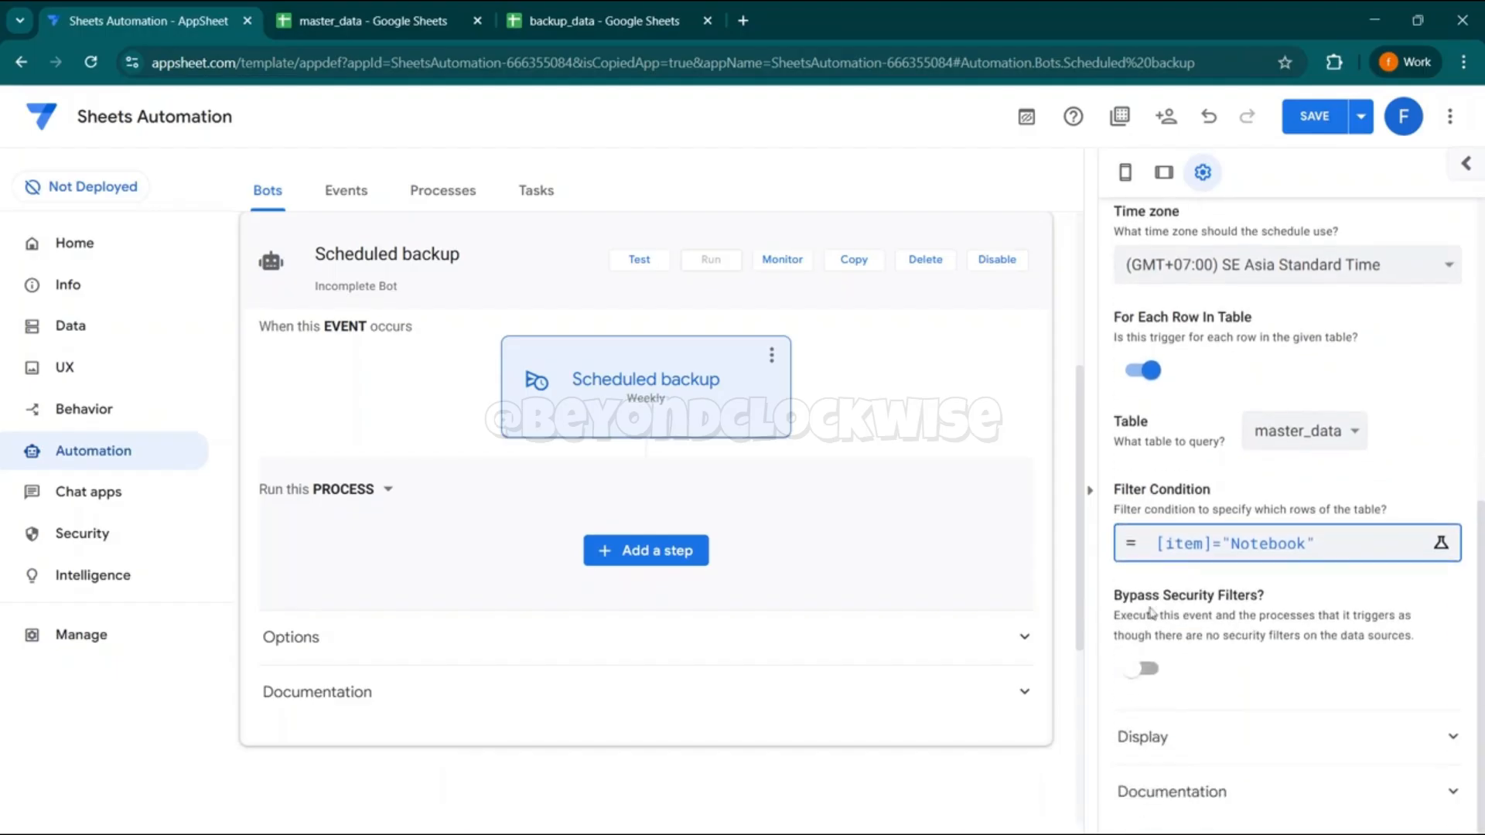
# - Add a new step to the bot's process and name it "Scheduled backup"
pyautogui.click(443, 254)
pyautogui.hotkey('ctrl', 'a')
pyautogui.hotkey('ctrl', 'c')
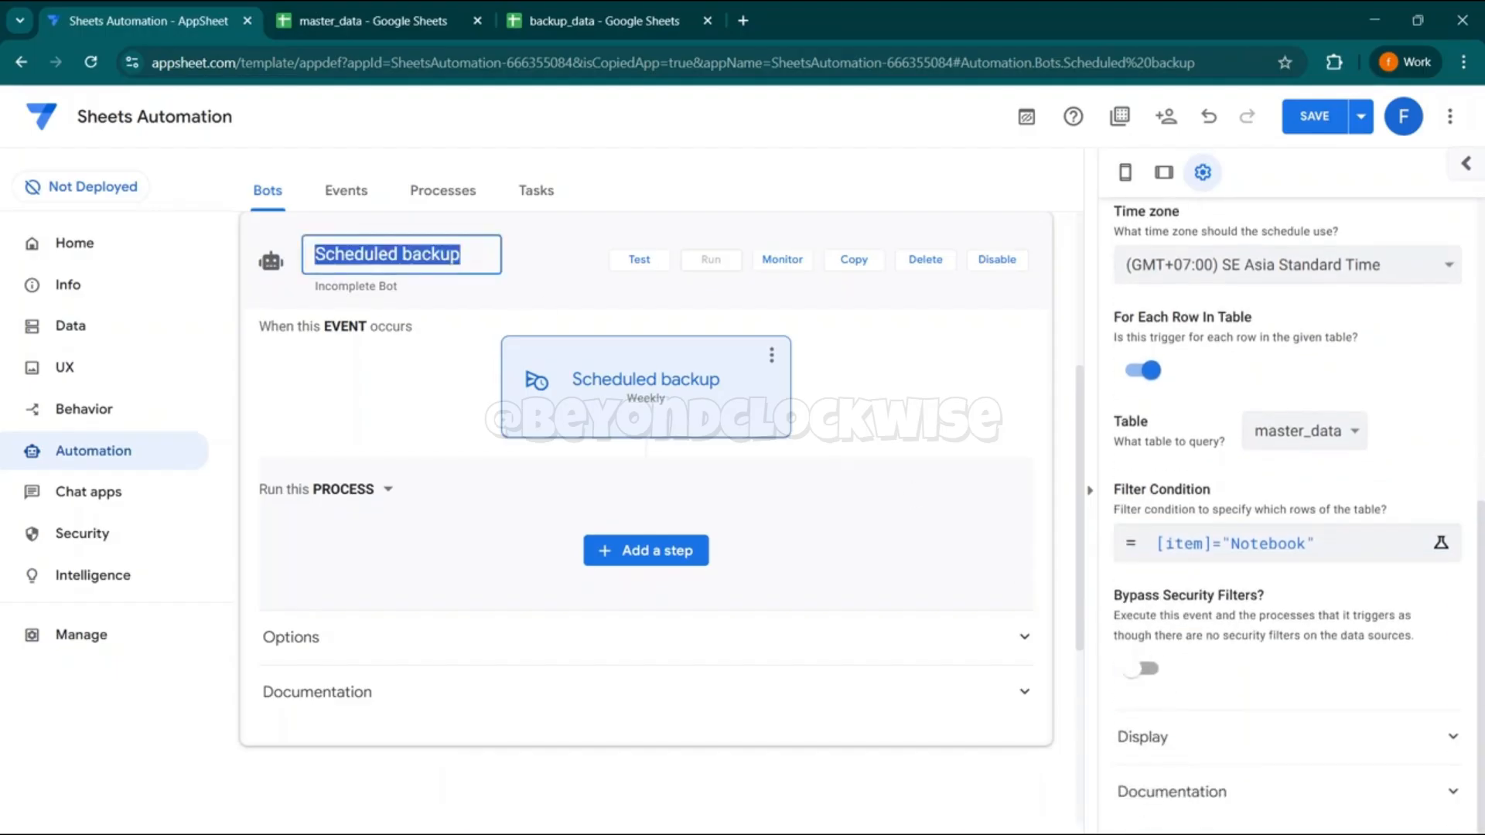
pyautogui.click(650, 550)
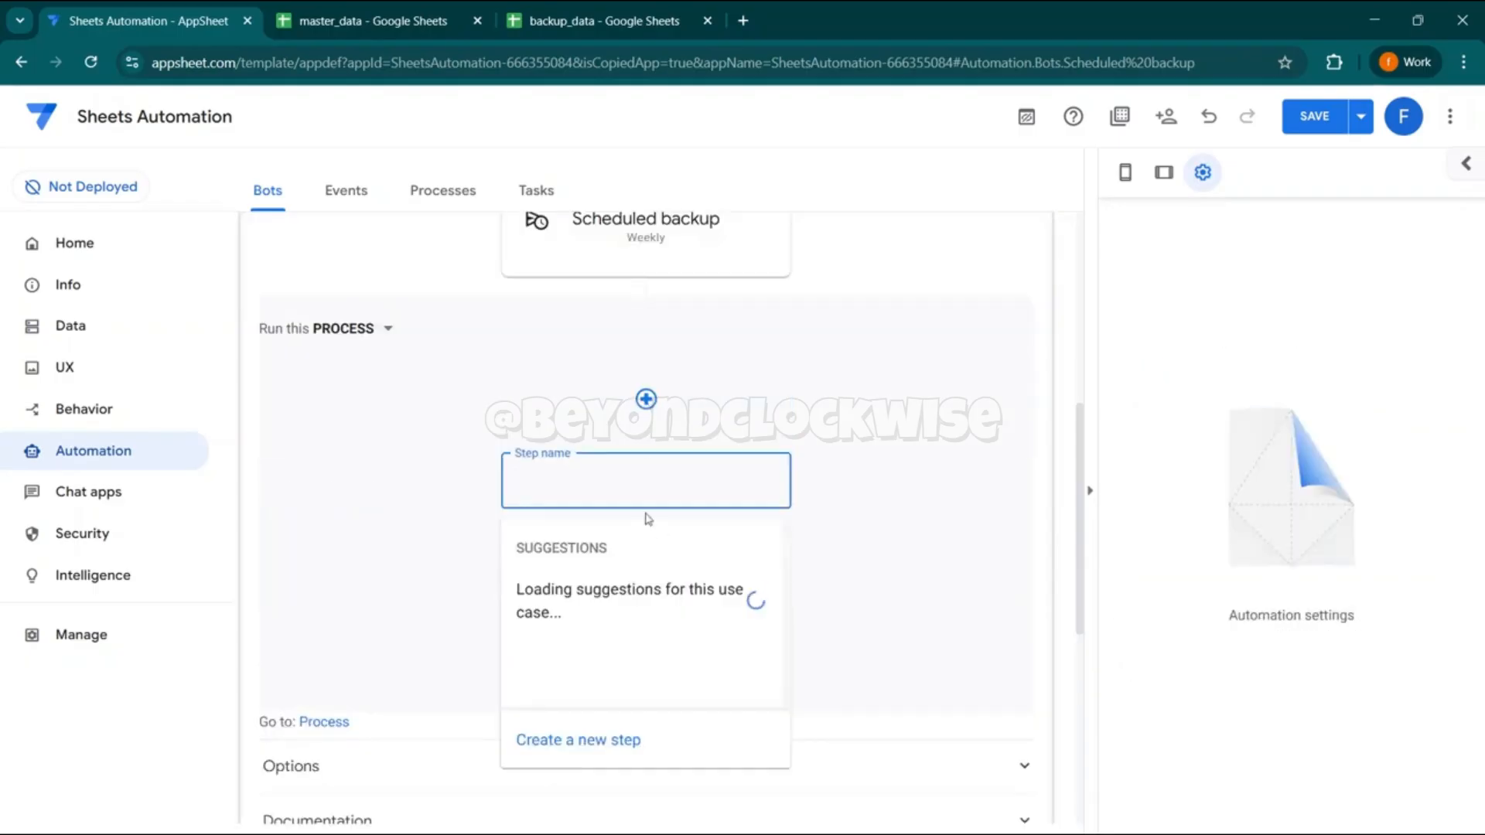
pyautogui.click(579, 740)
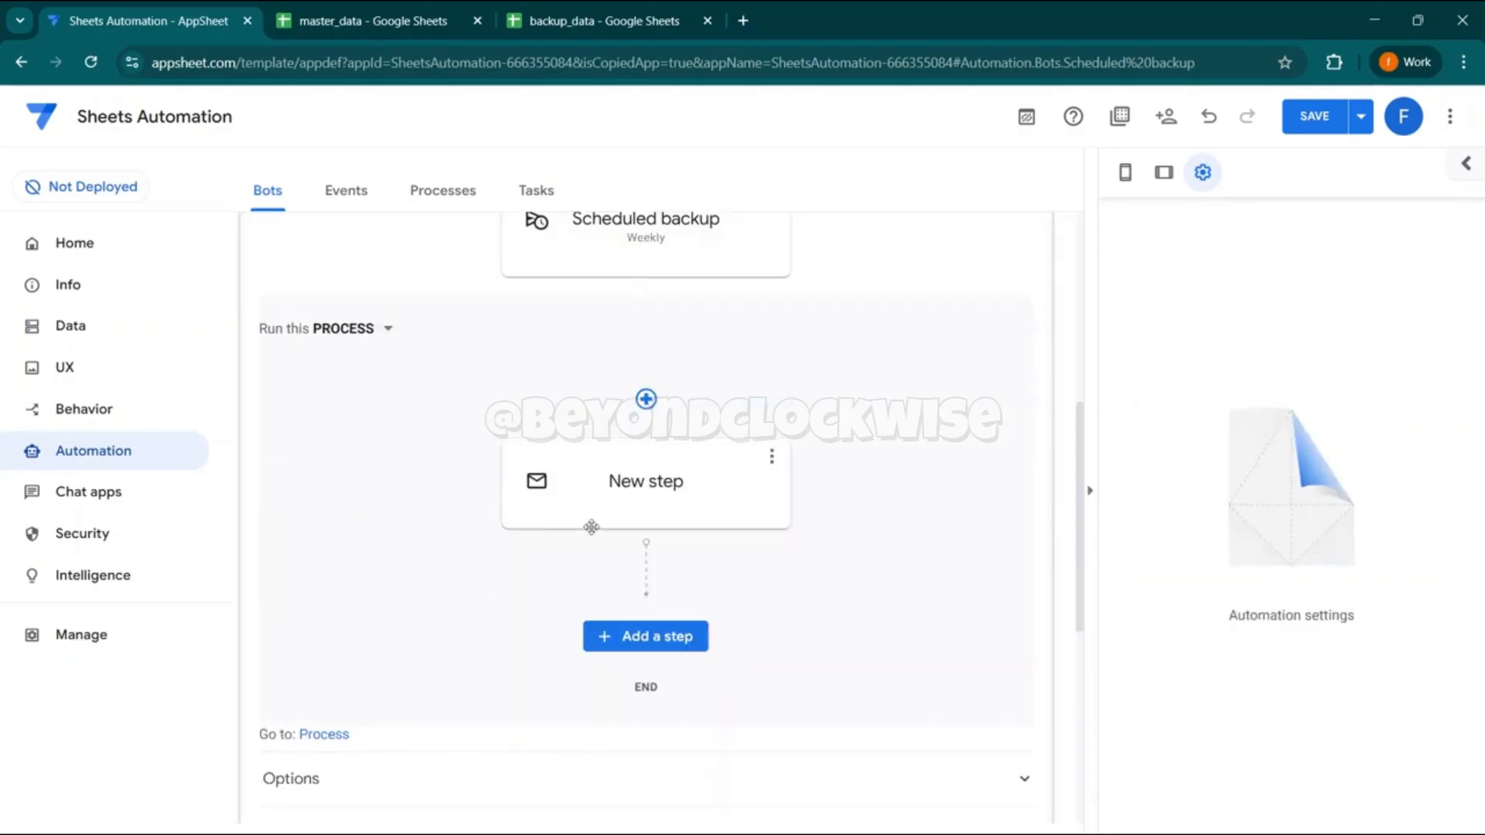
pyautogui.click(658, 495)
pyautogui.hotkey('ctrl', 'a')
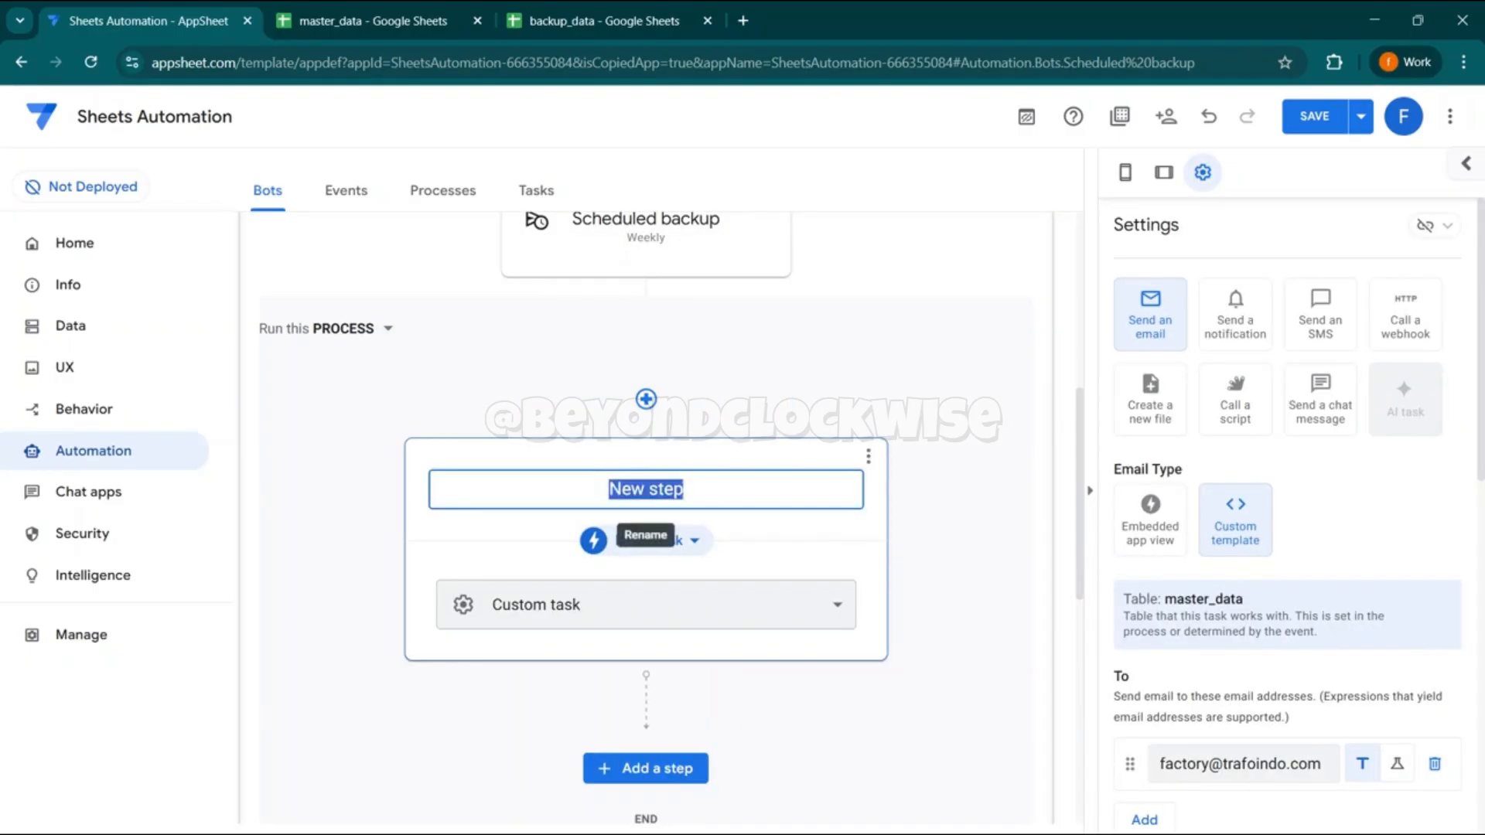
pyautogui.hotkey('ctrl', 'v')
pyautogui.click(501, 357)
# - Change the process step to run a data action and reuse the existing Copy row action
pyautogui.click(630, 540)
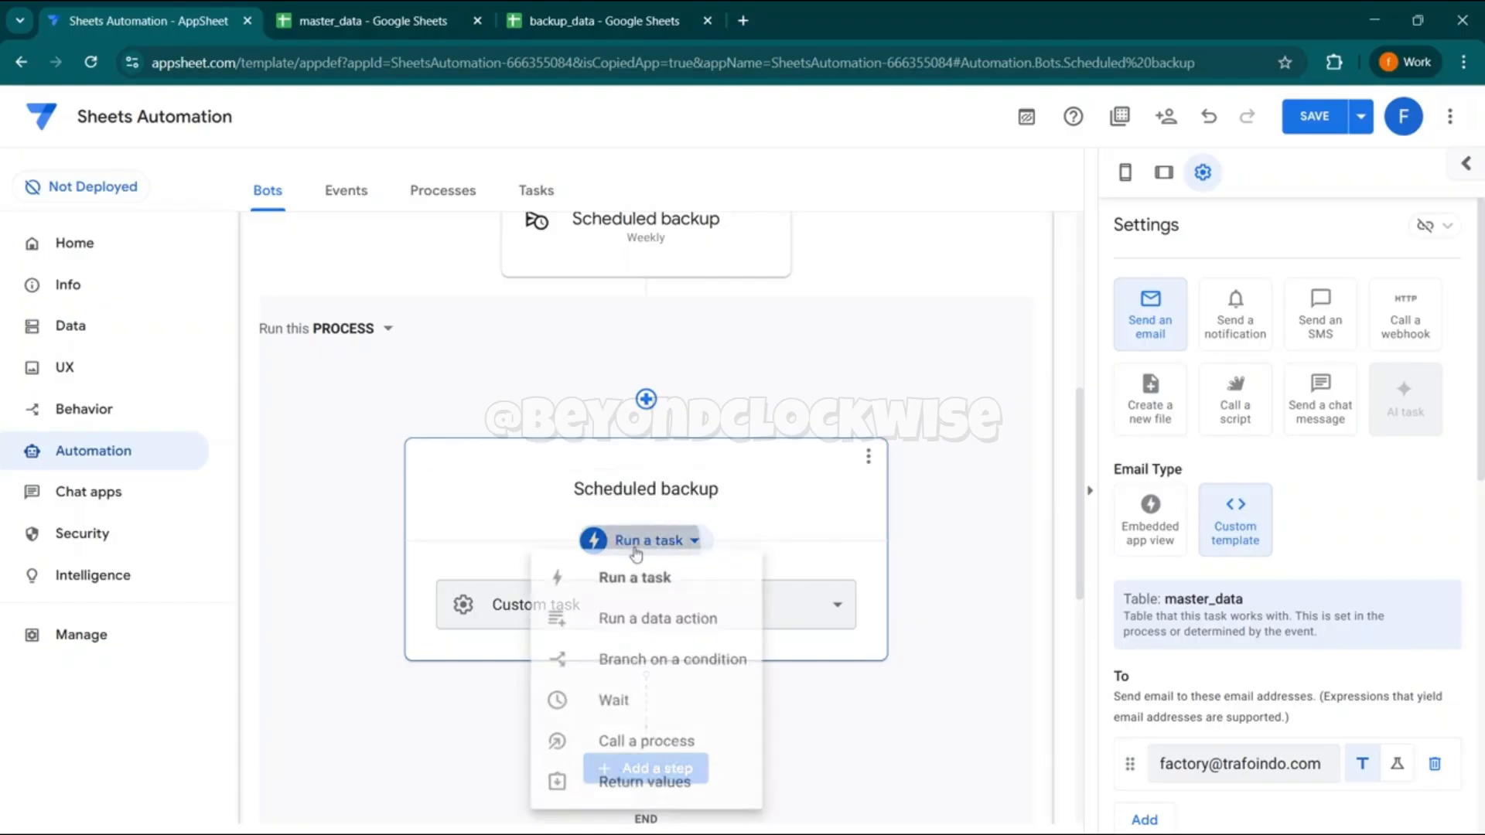
pyautogui.click(660, 623)
pyautogui.click(600, 625)
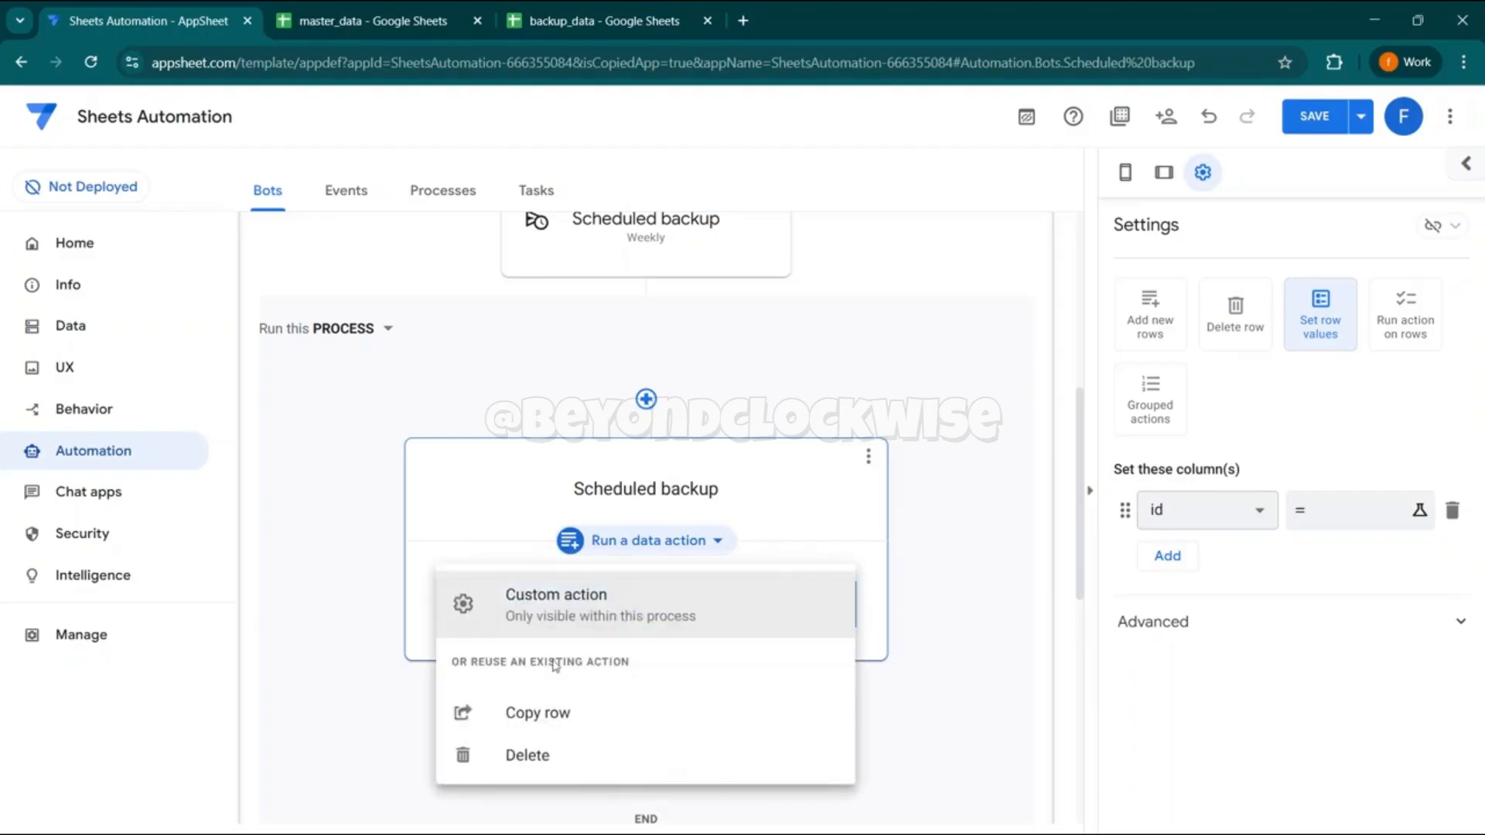
pyautogui.moveTo(478, 662); pyautogui.dragTo(646, 662)
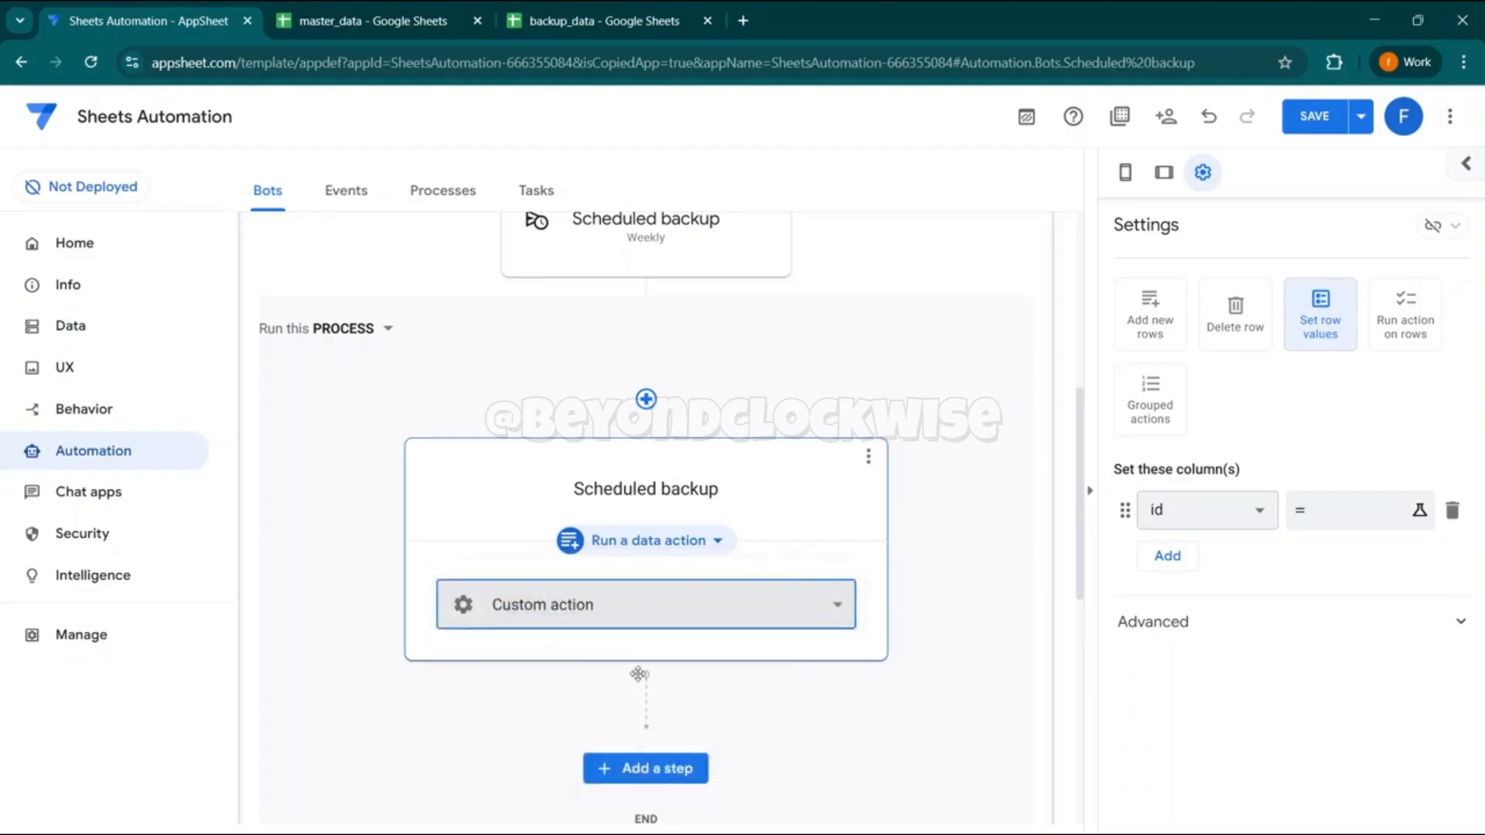
pyautogui.click(617, 605)
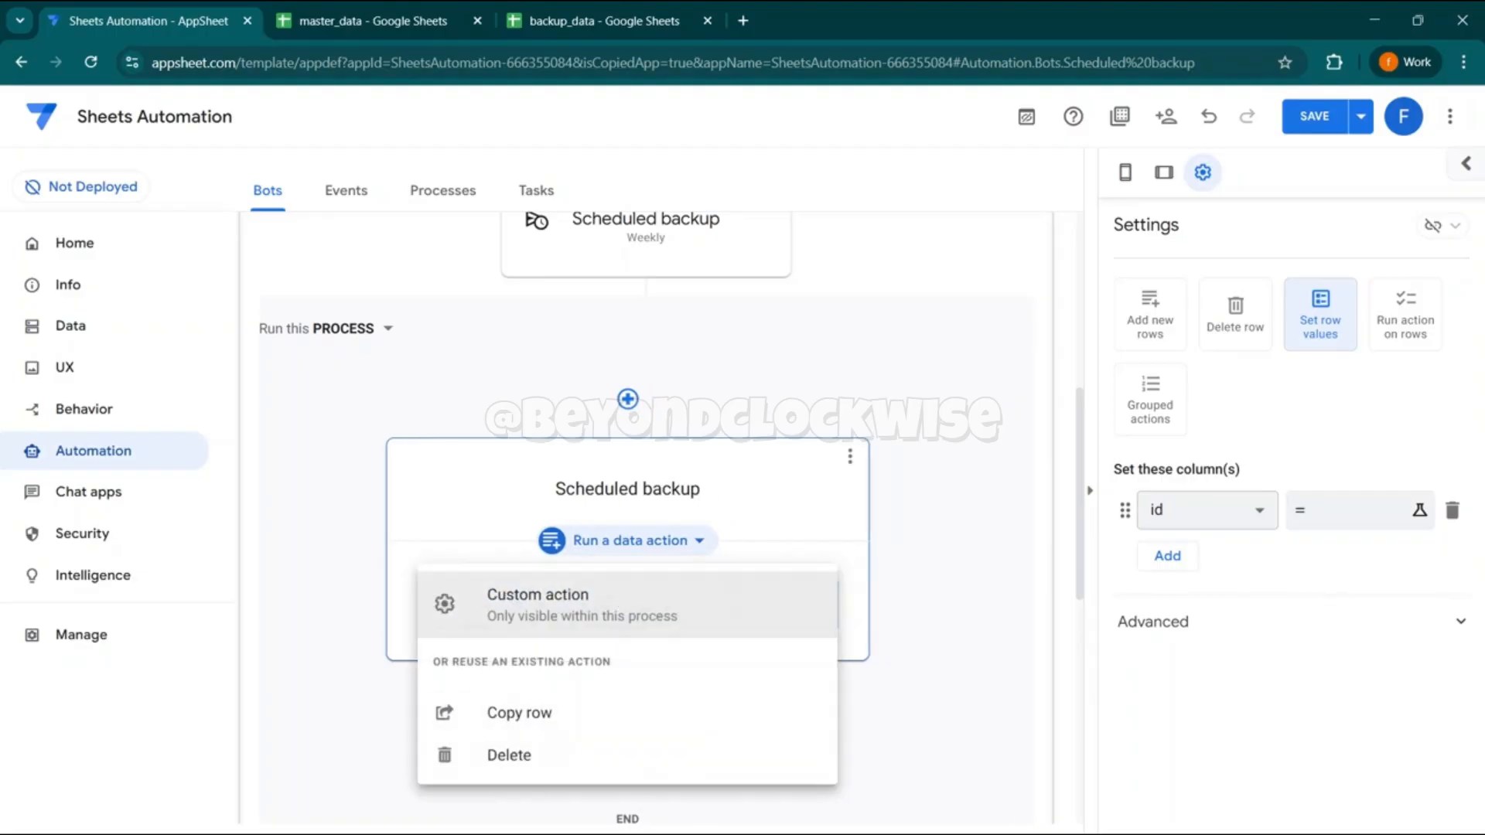
pyautogui.click(574, 722)
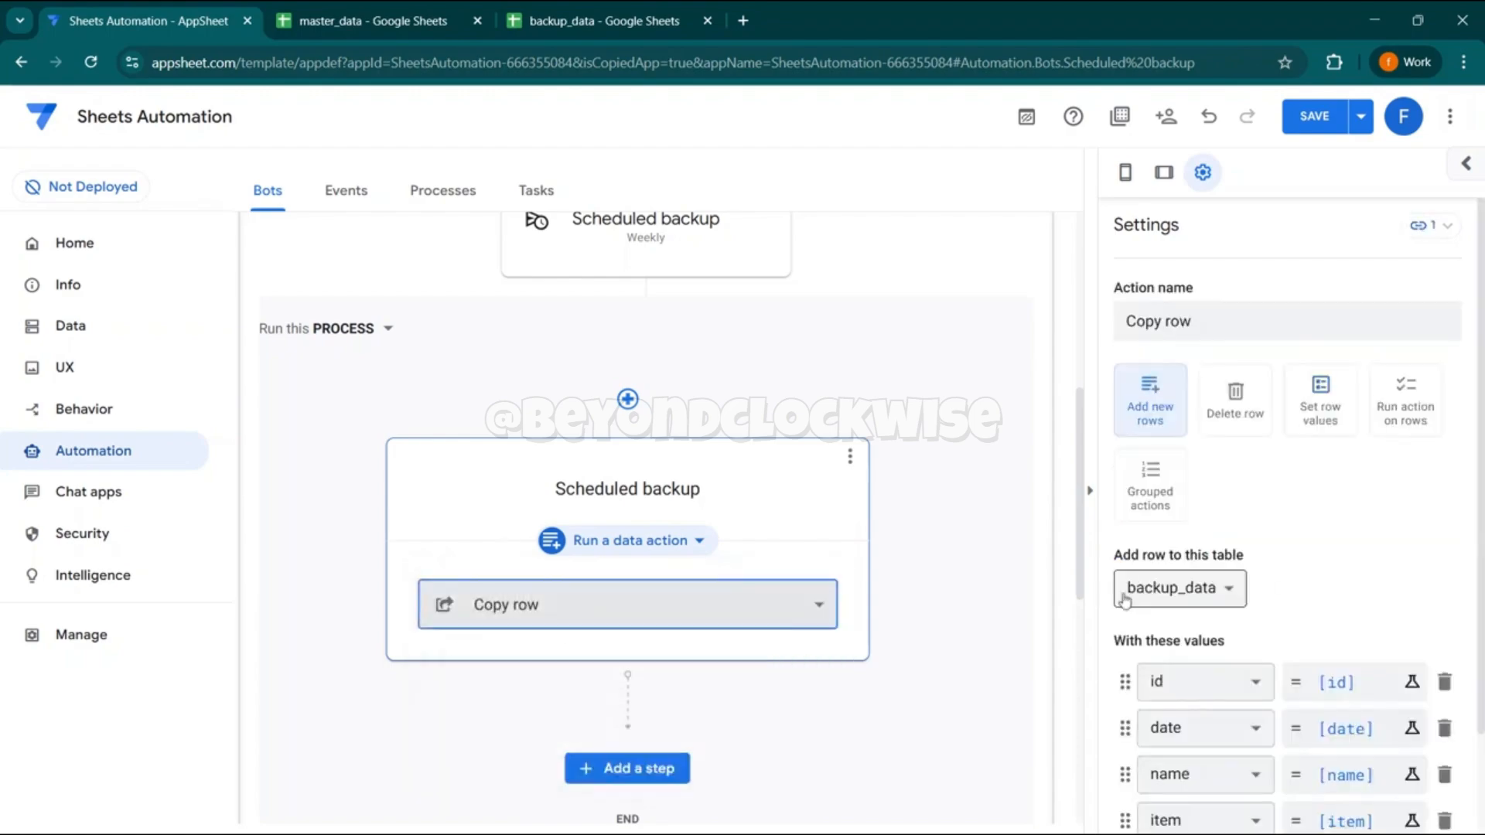
# - Review the Copy row action's settings in the process step and open the list of automation events
pyautogui.scroll(-2, 1285, 503)
pyautogui.scroll(2, 1285, 503)
pyautogui.click(362, 190)
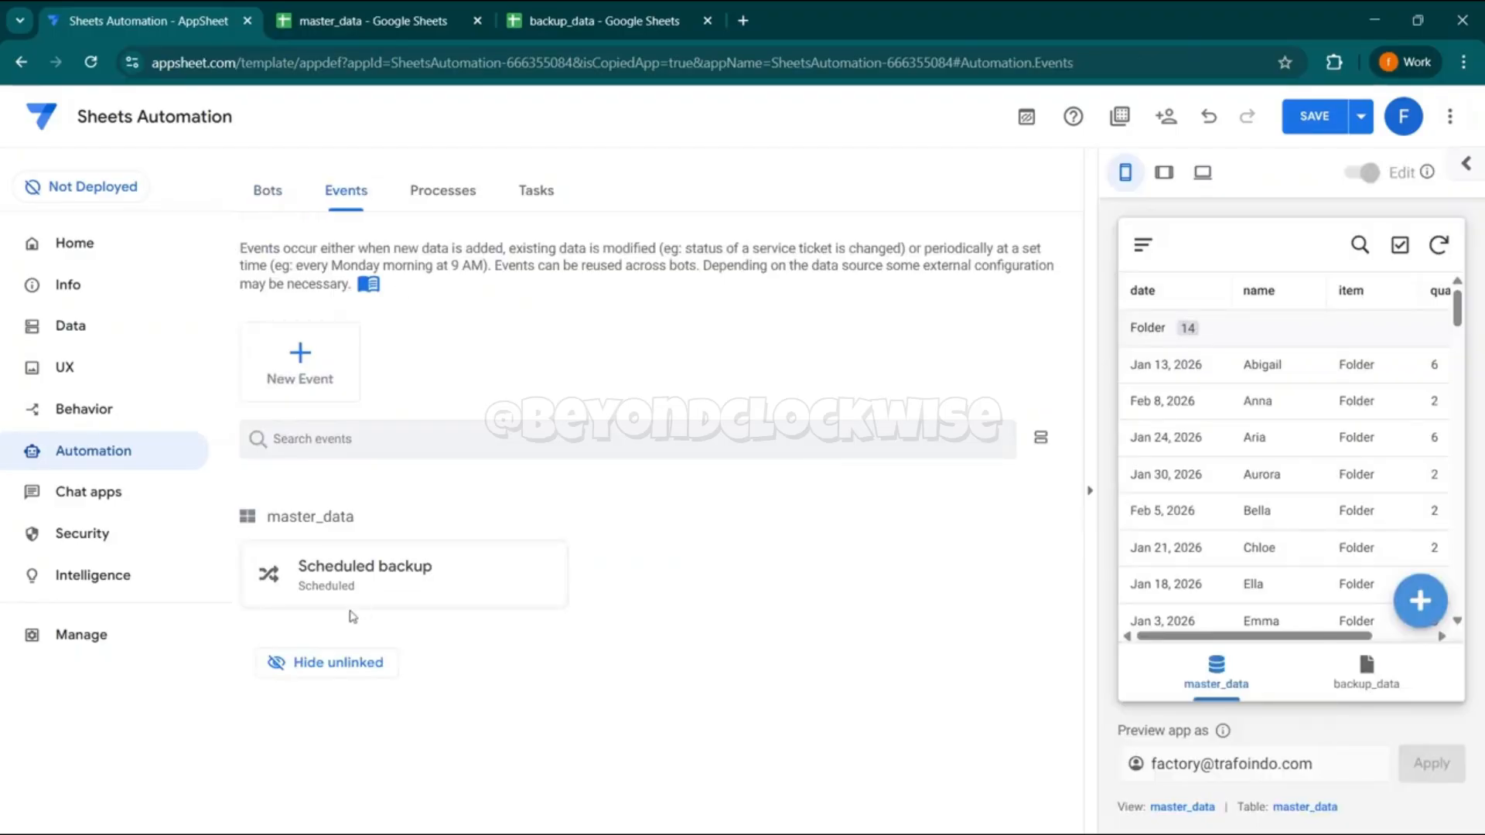
# - Save and verify the app's data, and move the app to the deployed state through the deployment check
pyautogui.click(1361, 116)
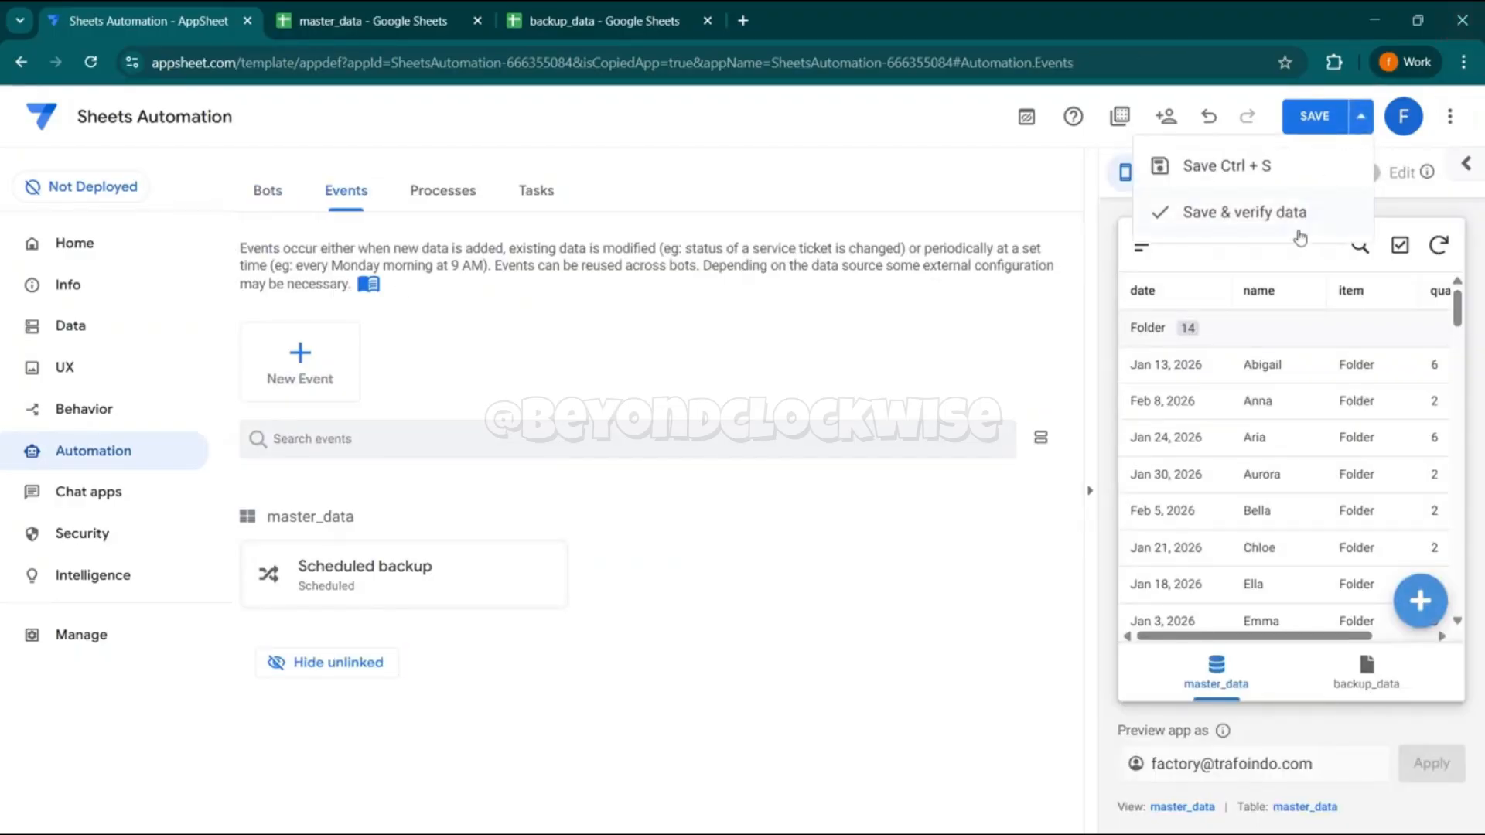
pyautogui.click(1291, 223)
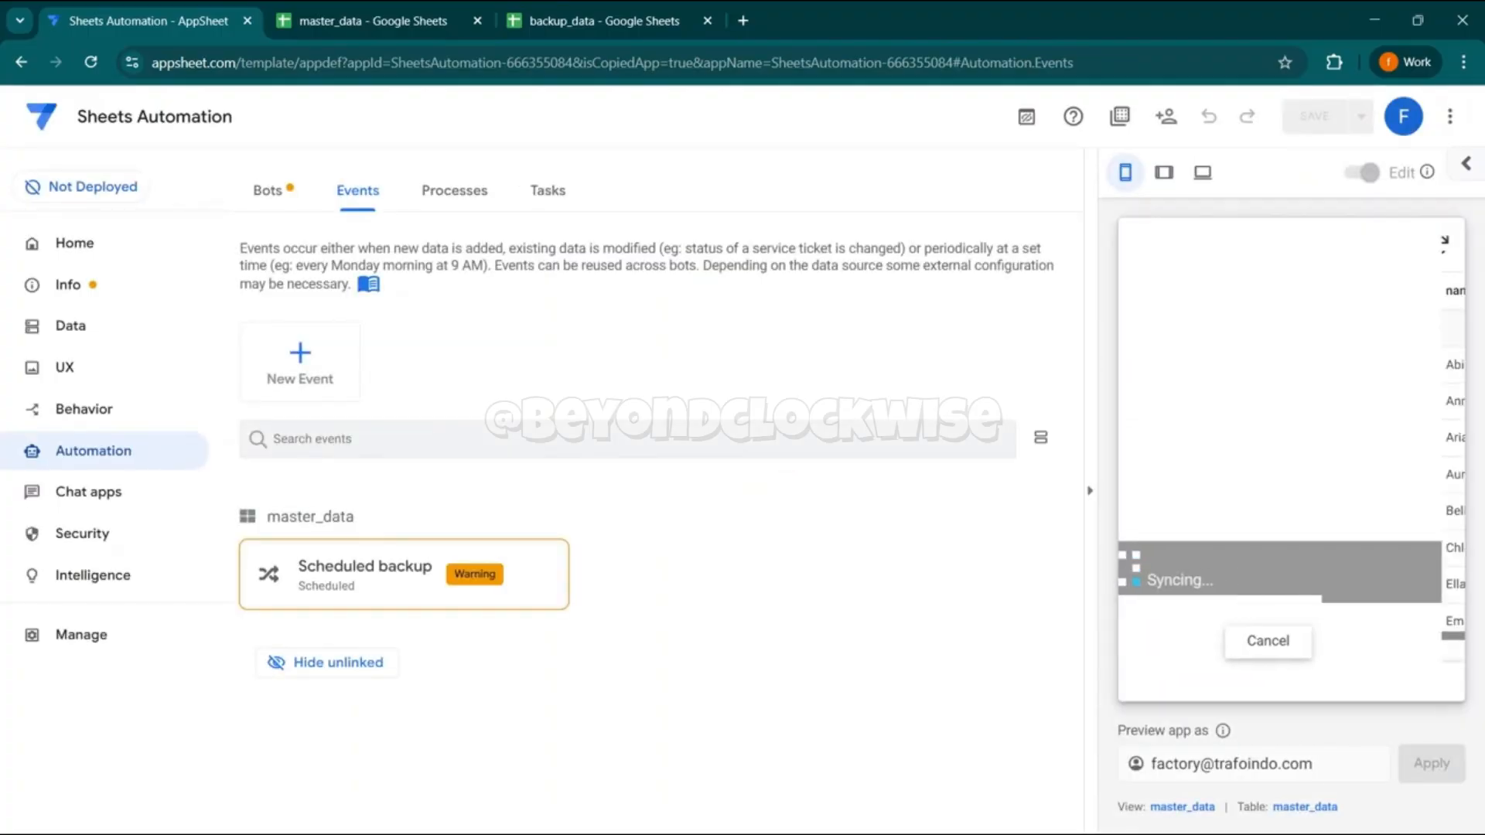
pyautogui.click(105, 297)
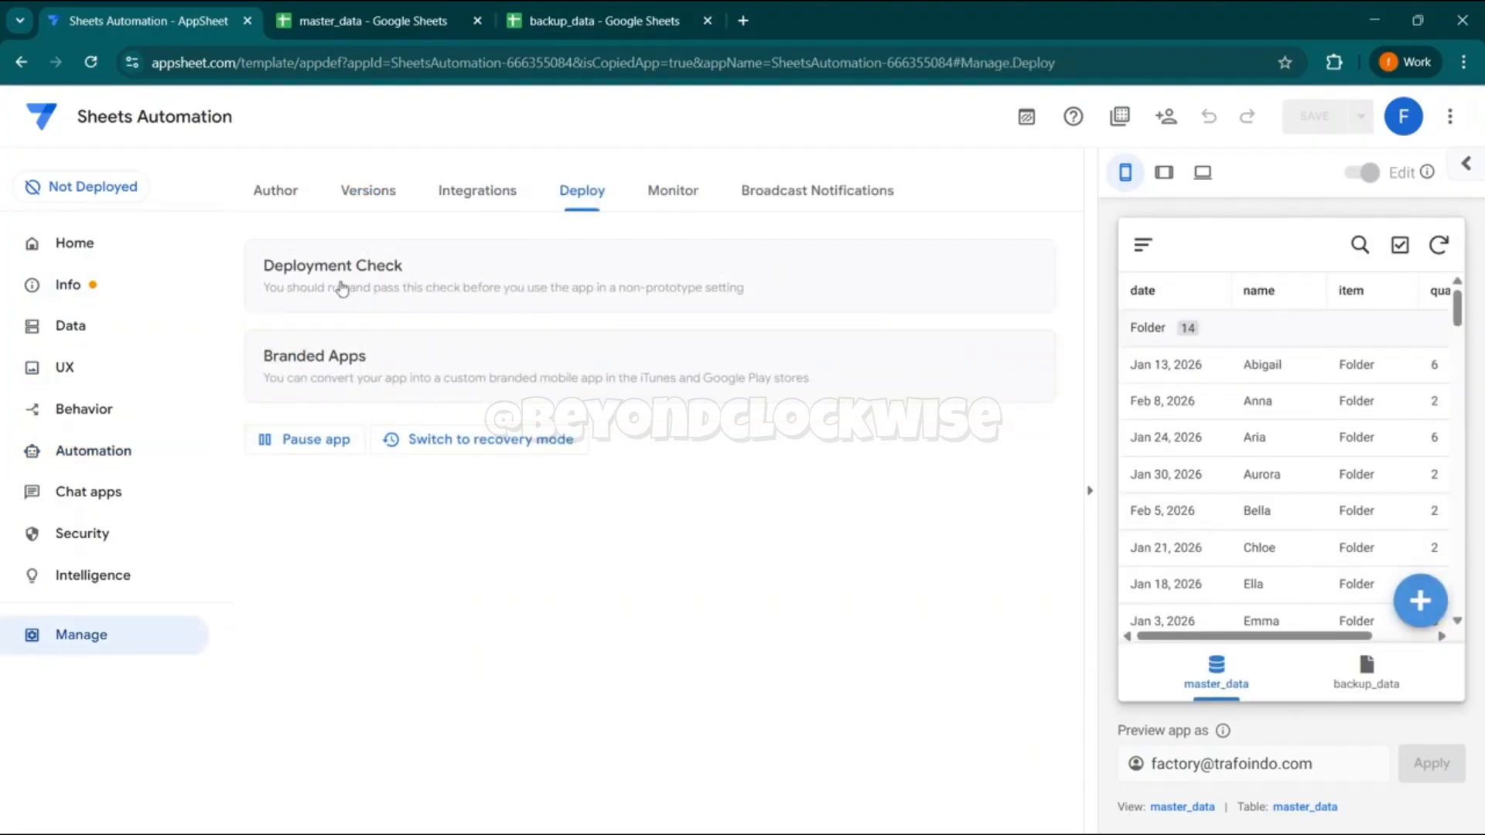
pyautogui.click(342, 290)
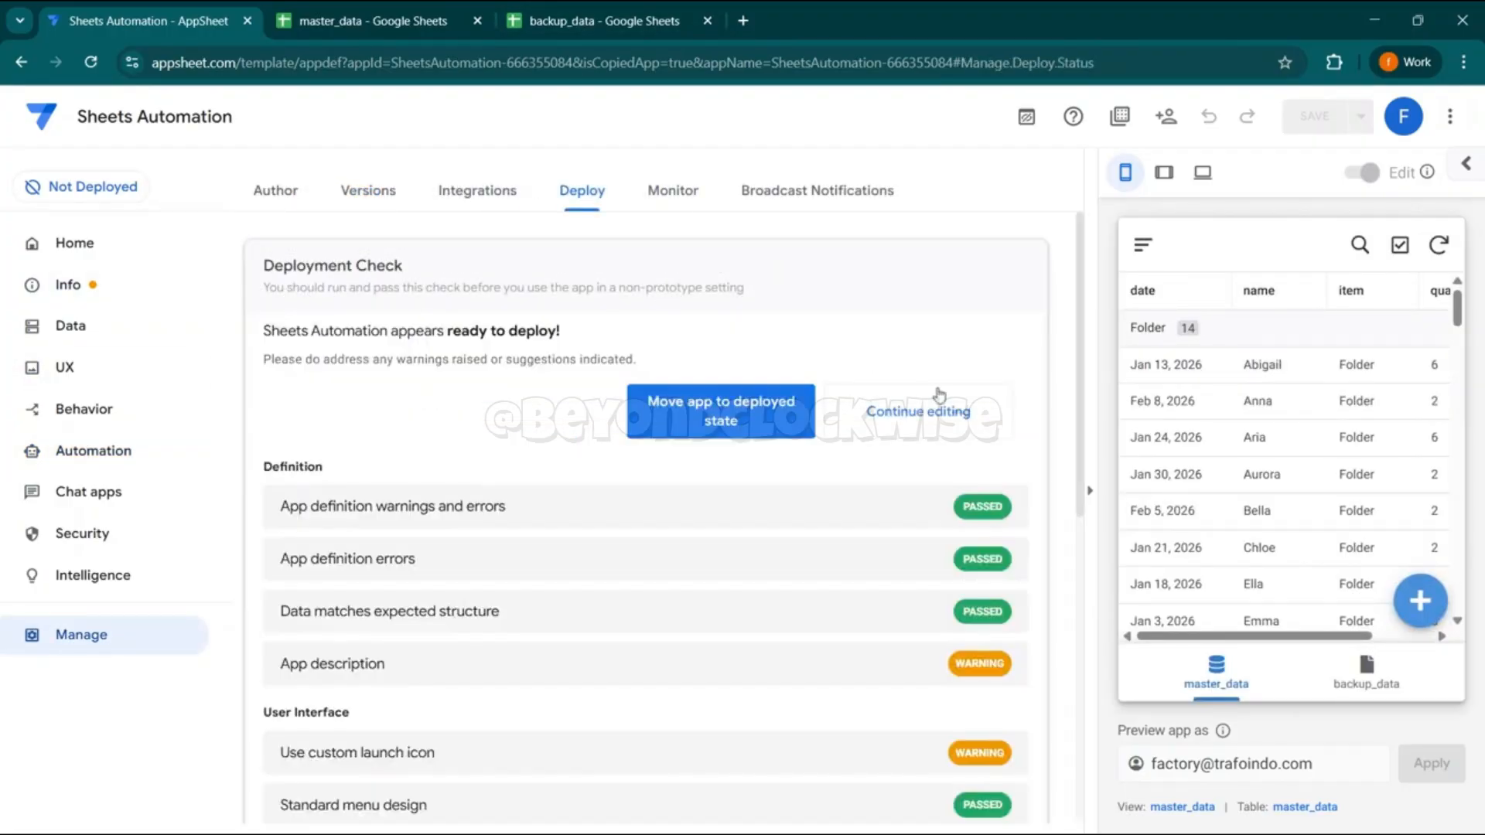
pyautogui.click(704, 420)
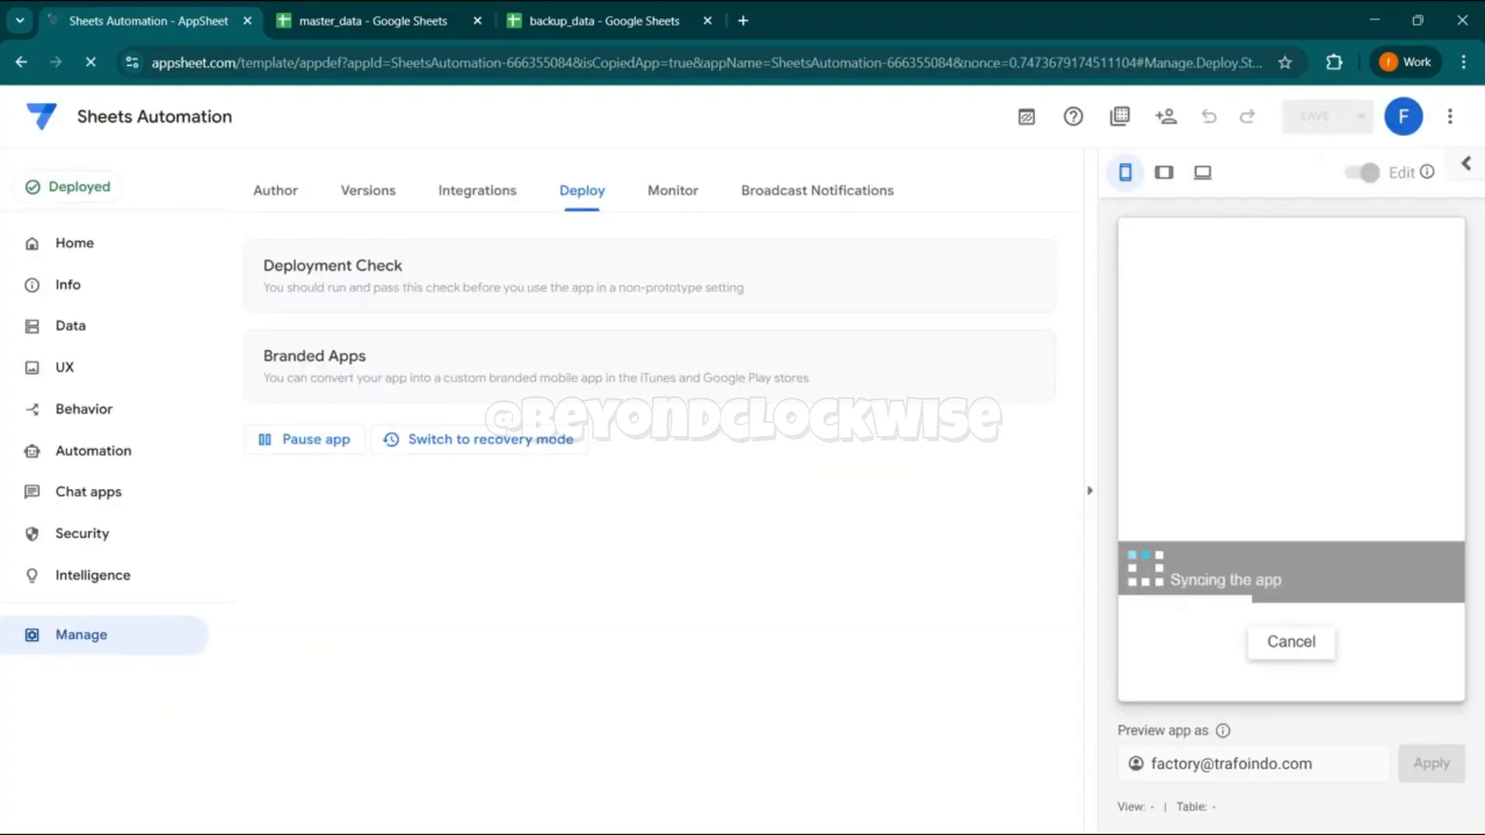
# - Open the deployed app in the browser, sync its backup_data view and examine the copied rows
pyautogui.click(1470, 189)
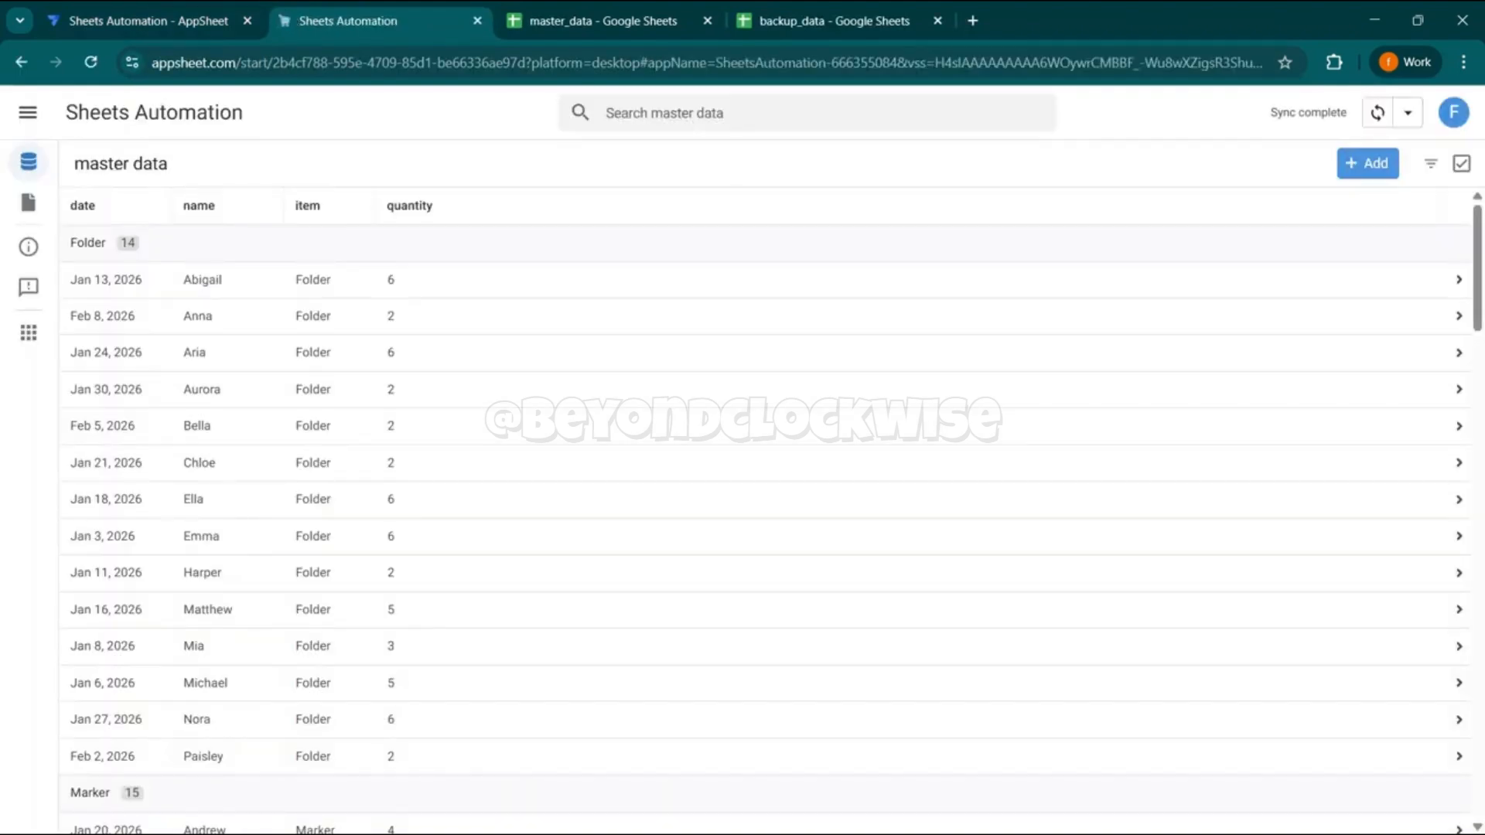
pyautogui.click(30, 114)
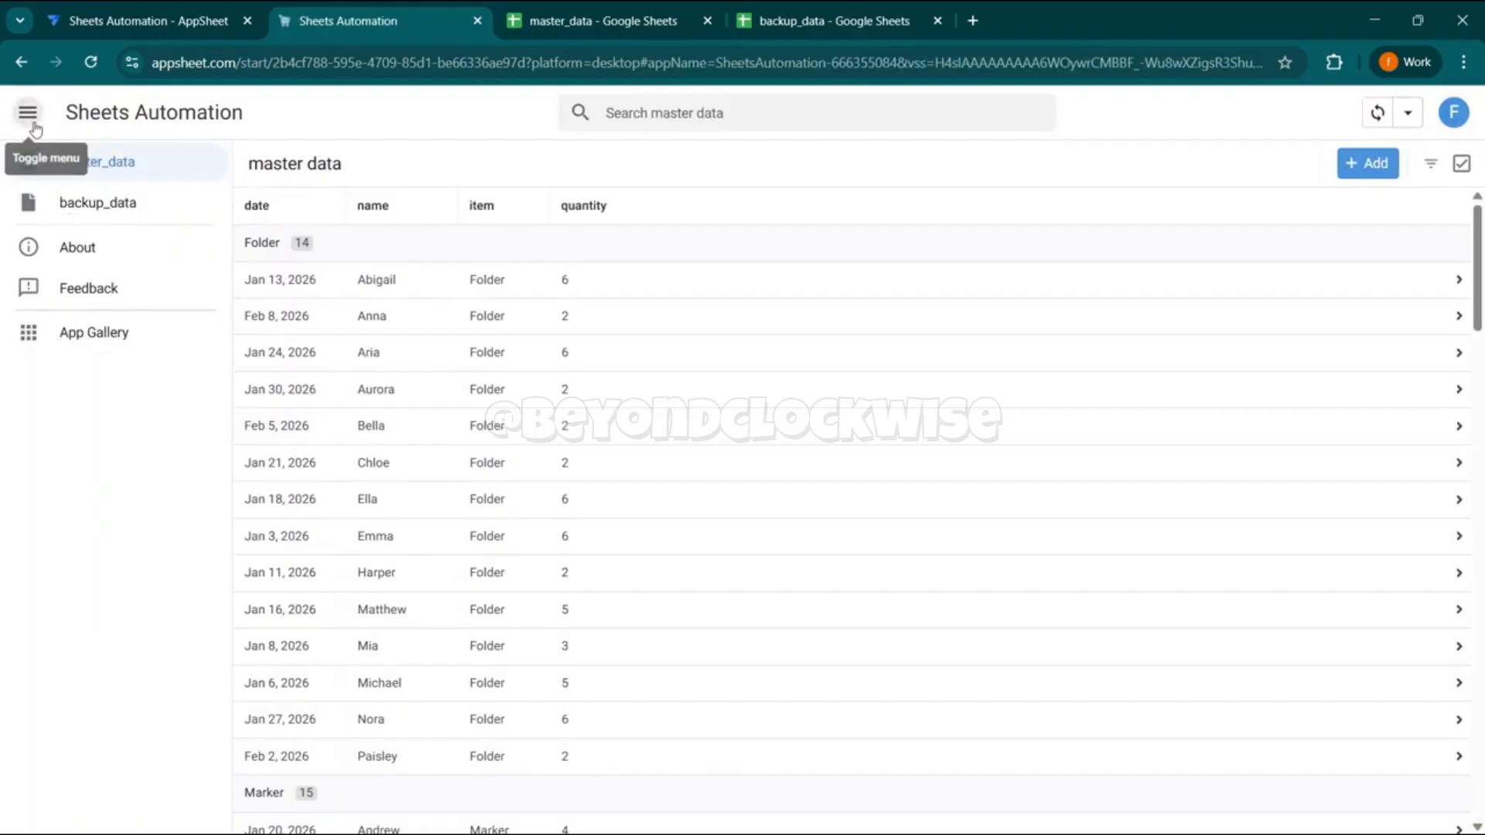
pyautogui.click(159, 204)
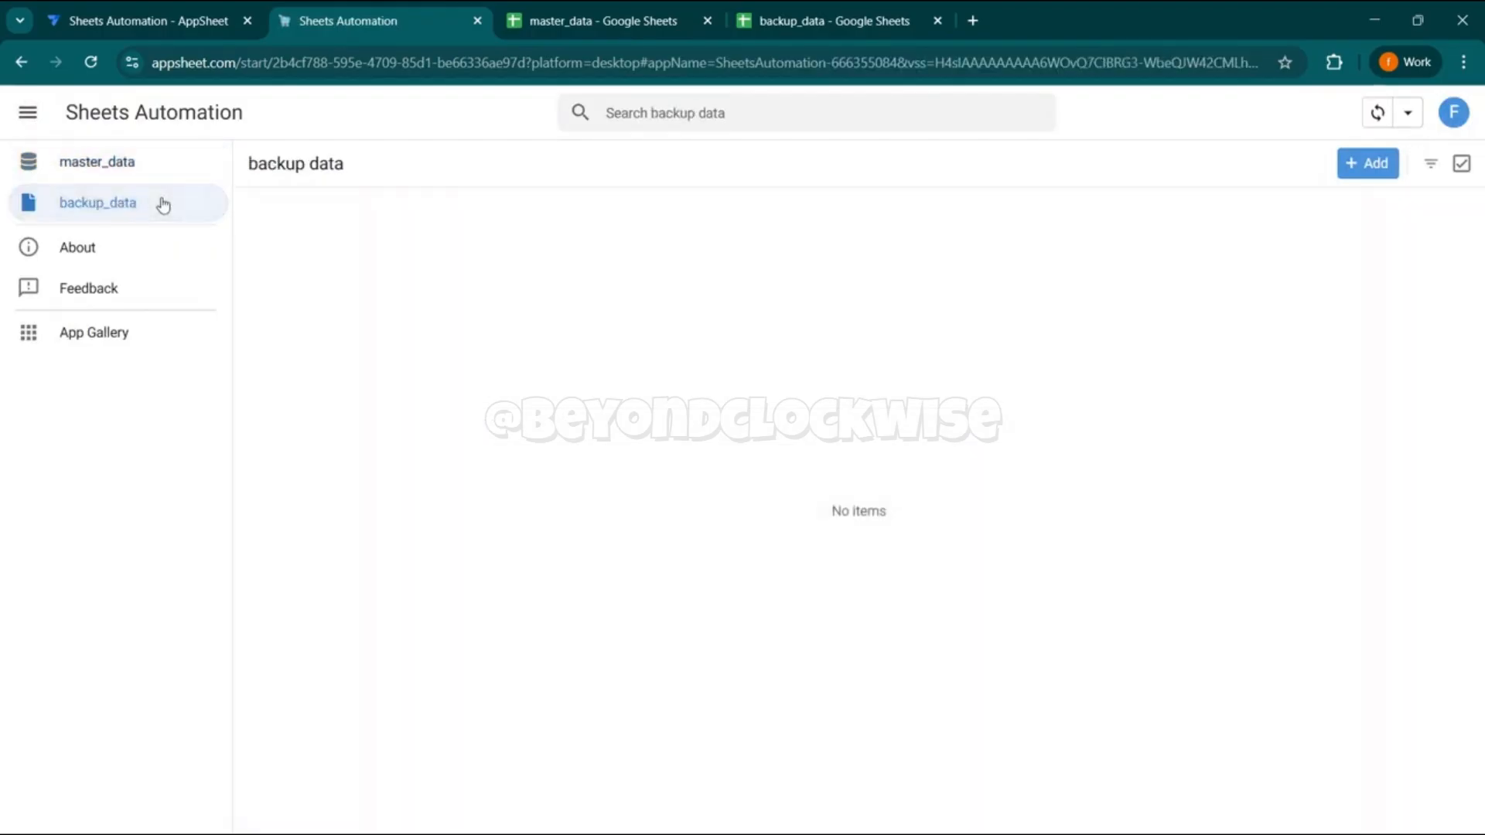
pyautogui.click(1381, 115)
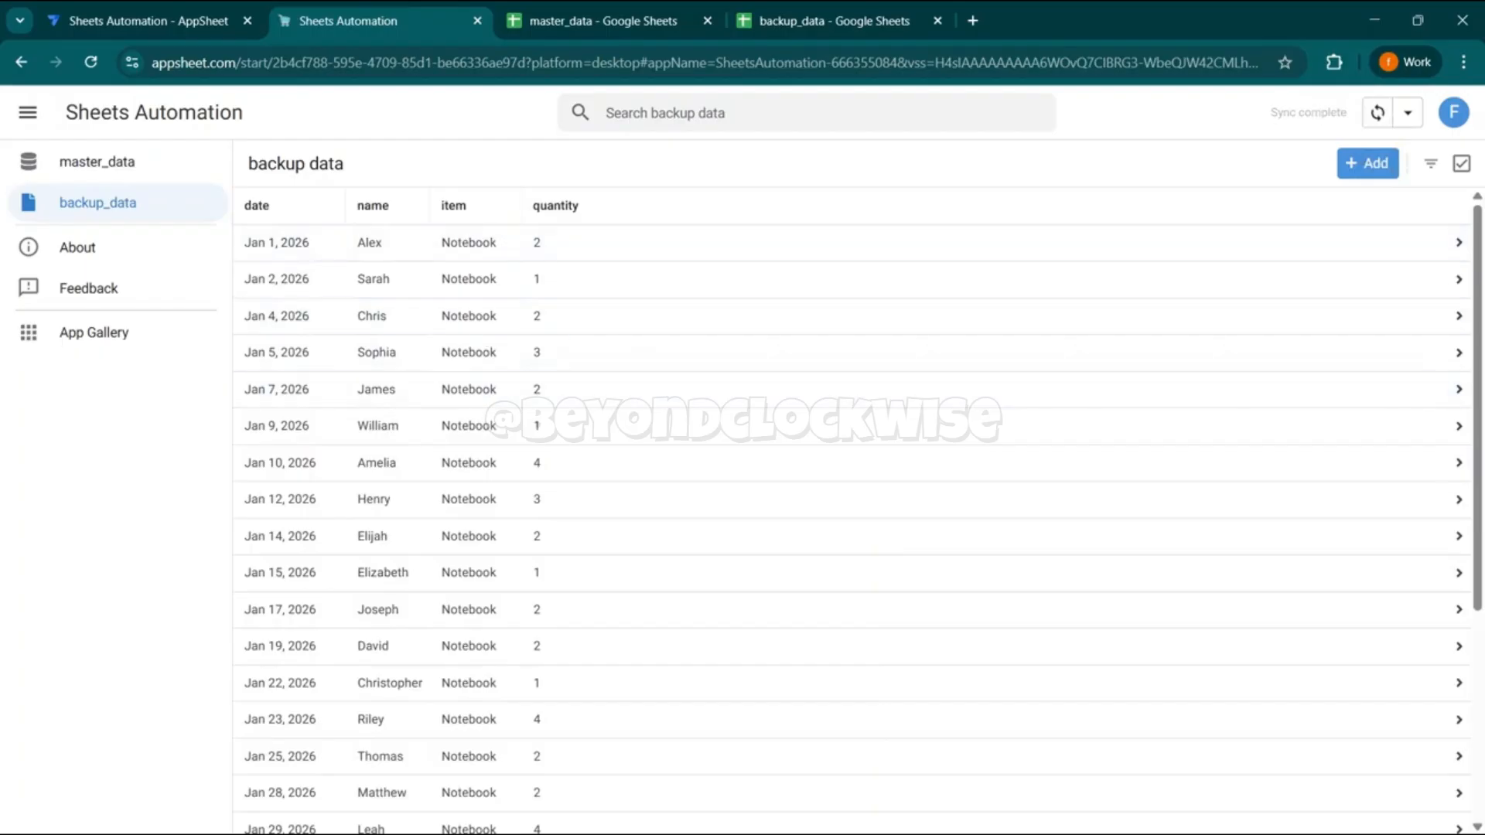
pyautogui.scroll(-3, 1483, 562)
pyautogui.scroll(3, 1483, 563)
# - Clear the records in rows 2 to 25 of the backup_data Google Sheet
pyautogui.click(832, 21)
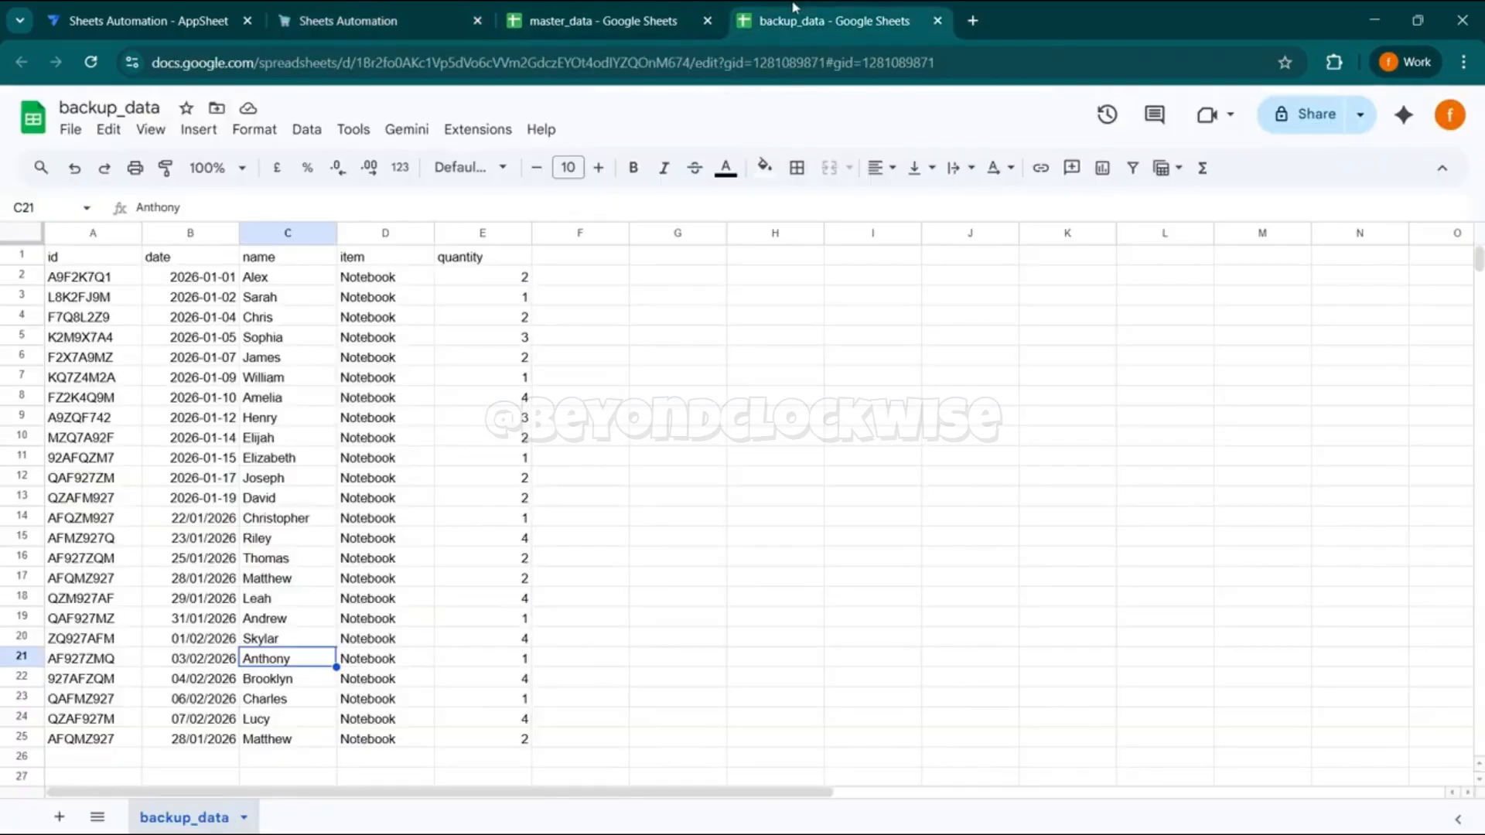
pyautogui.click(4, 279)
pyautogui.hotkey('shift', 'Down')
pyautogui.hotkey('shift', 'Down')
pyautogui.hotkey('shift', 'Down')
pyautogui.hotkey('shift', 'Down')
pyautogui.hotkey('shift', 'Down')
pyautogui.hotkey('shift', 'Down')
pyautogui.hotkey('shift', 'Down')
pyautogui.hotkey('shift', 'Down')
pyautogui.hotkey('shift', 'Down')
pyautogui.hotkey('shift', 'Down')
pyautogui.hotkey('shift', 'Down')
pyautogui.hotkey('shift', 'Down')
pyautogui.hotkey('shift', 'Down')
pyautogui.hotkey('shift', 'Down')
pyautogui.hotkey('shift', 'Down')
pyautogui.hotkey('shift', 'Down')
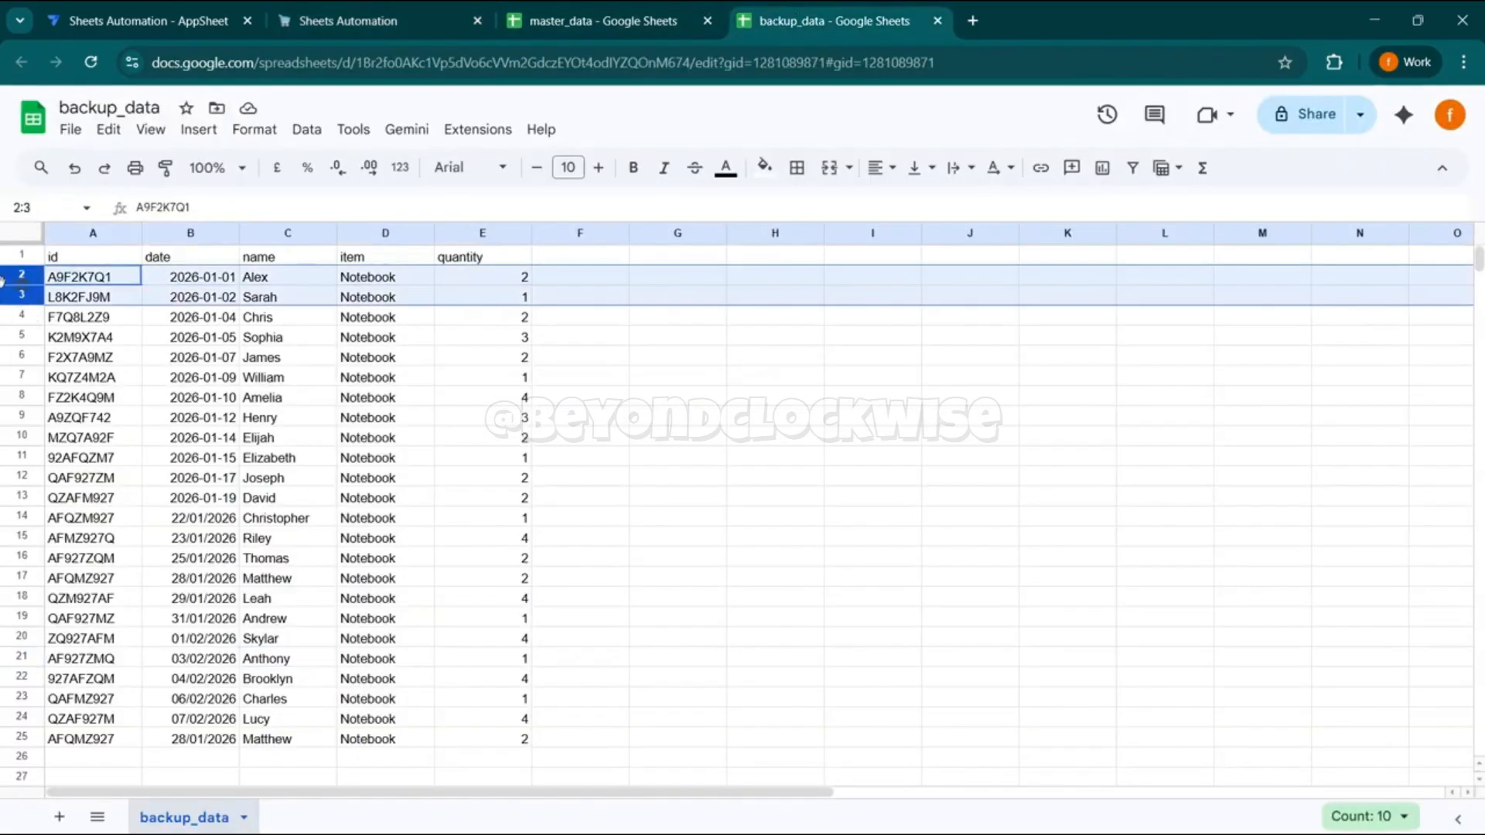
pyautogui.hotkey('shift', 'Down')
pyautogui.hotkey('shift', 'Down')
pyautogui.hotkey('shift', 'Down')
pyautogui.hotkey('shift', 'Down')
pyautogui.hotkey('shift', 'Down')
pyautogui.hotkey('shift', 'Down')
pyautogui.hotkey('shift', 'Down')
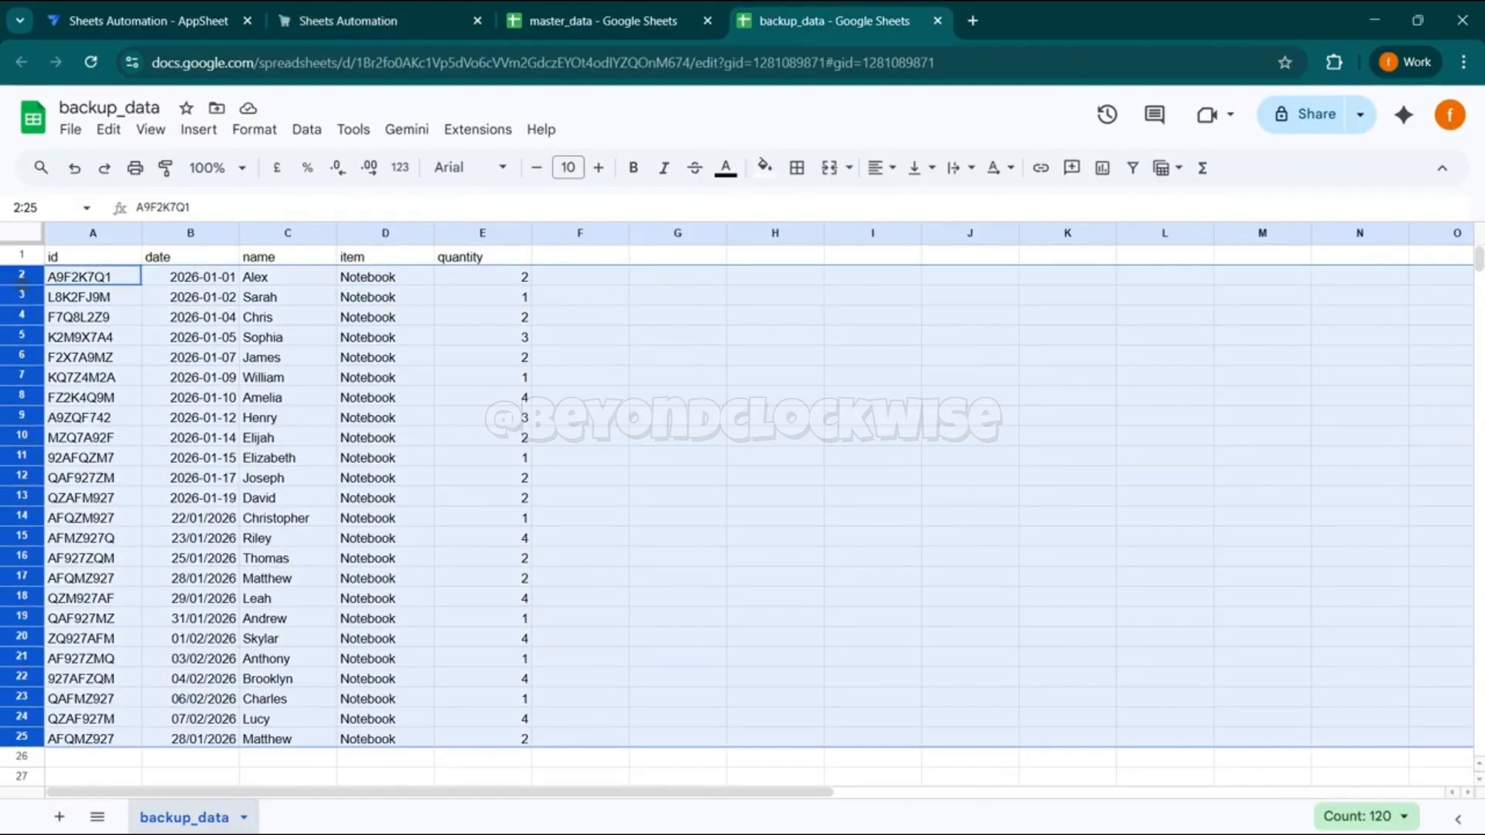
pyautogui.press('Delete')
pyautogui.click(403, 376)
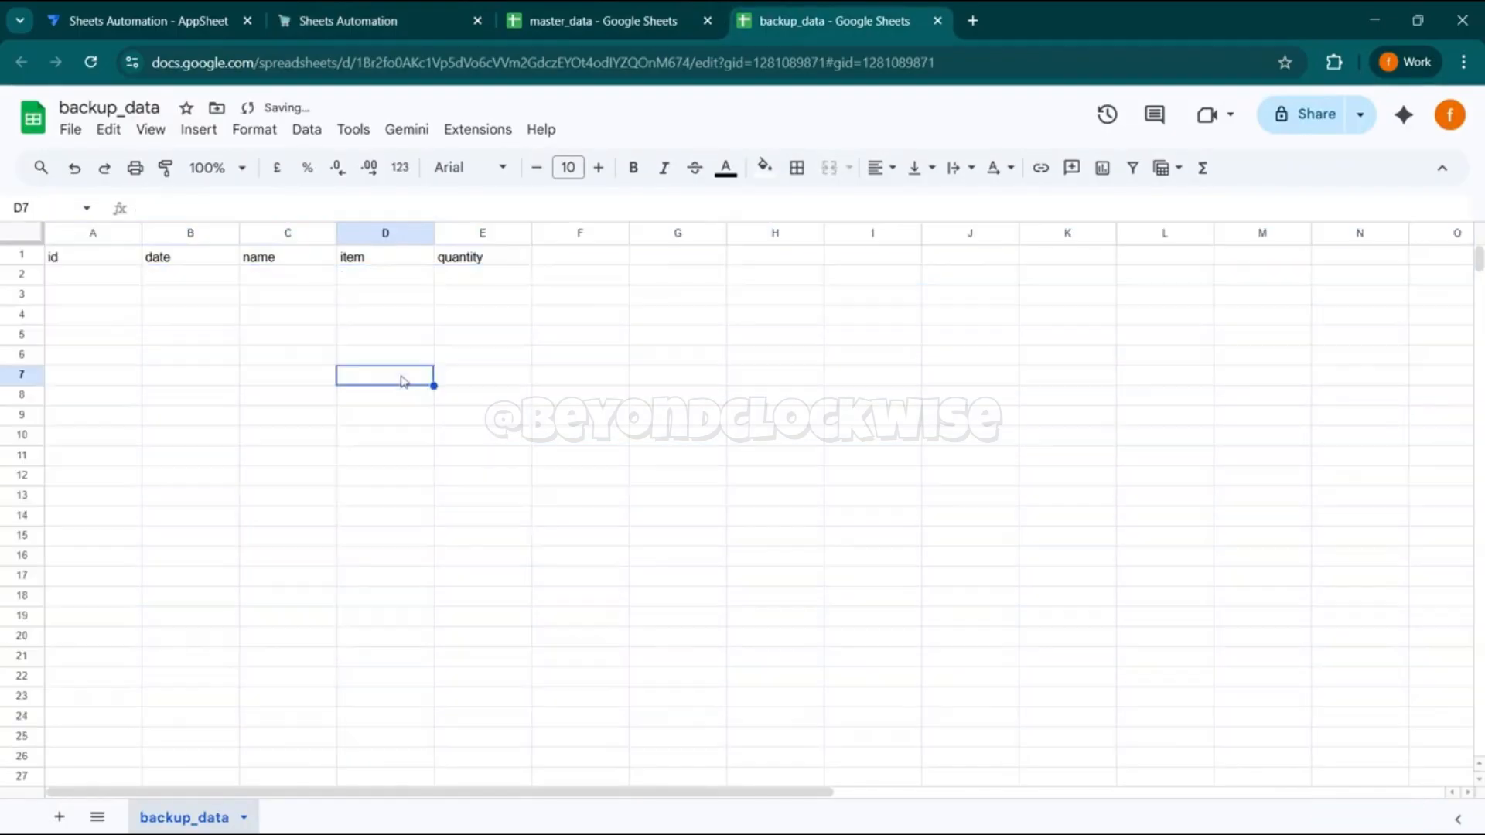
# - Look at the master_data sheet, and return to the browser app to sync the cleared backup_data view
pyautogui.click(654, 9)
pyautogui.click(541, 446)
pyautogui.click(356, 20)
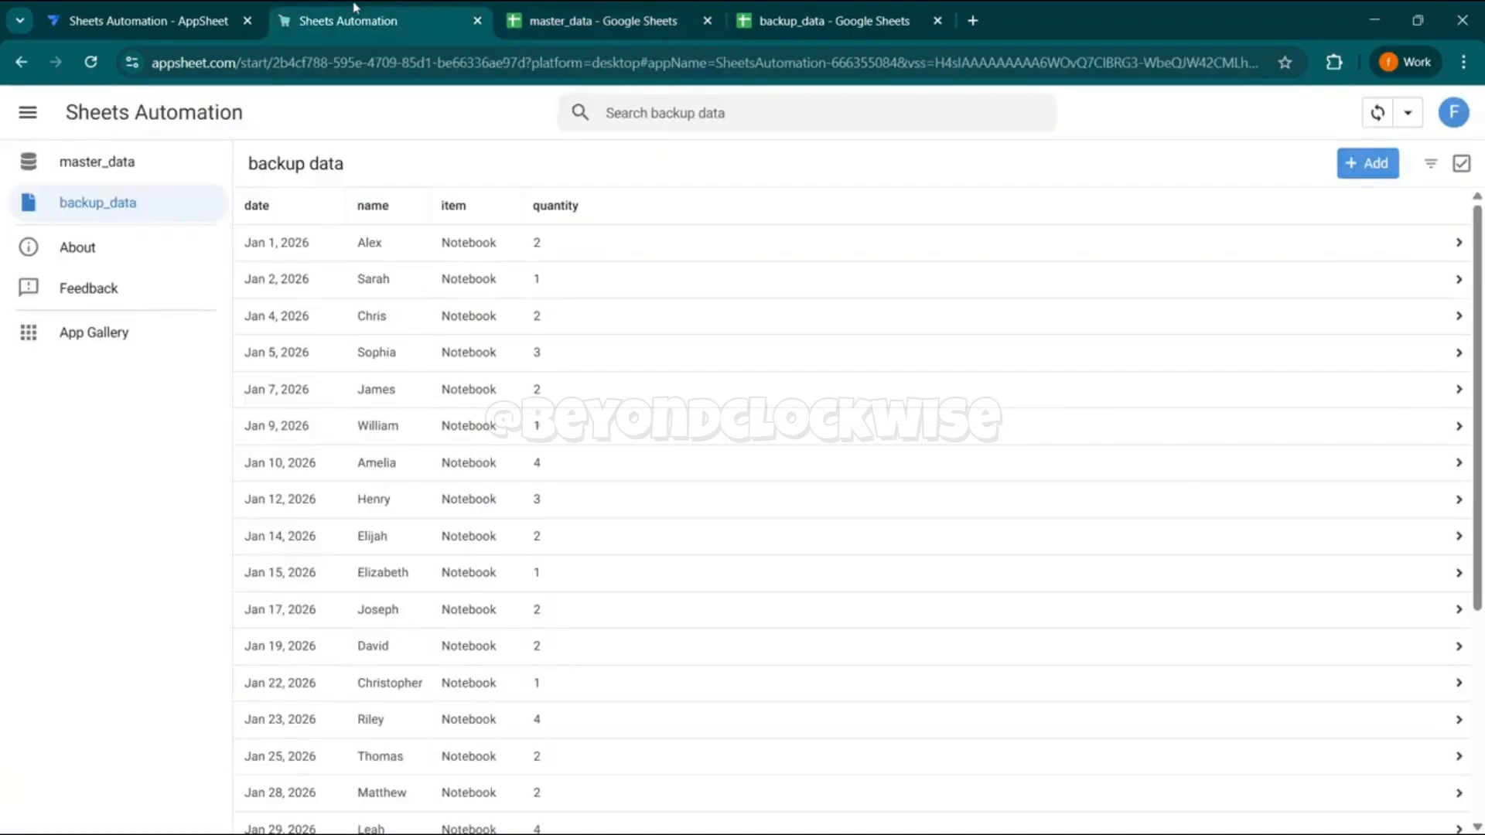
pyautogui.click(1382, 115)
# - Set the Scheduled backup event's weekly run time to 9:22 am in the app editor, and save and verify the data
pyautogui.click(137, 10)
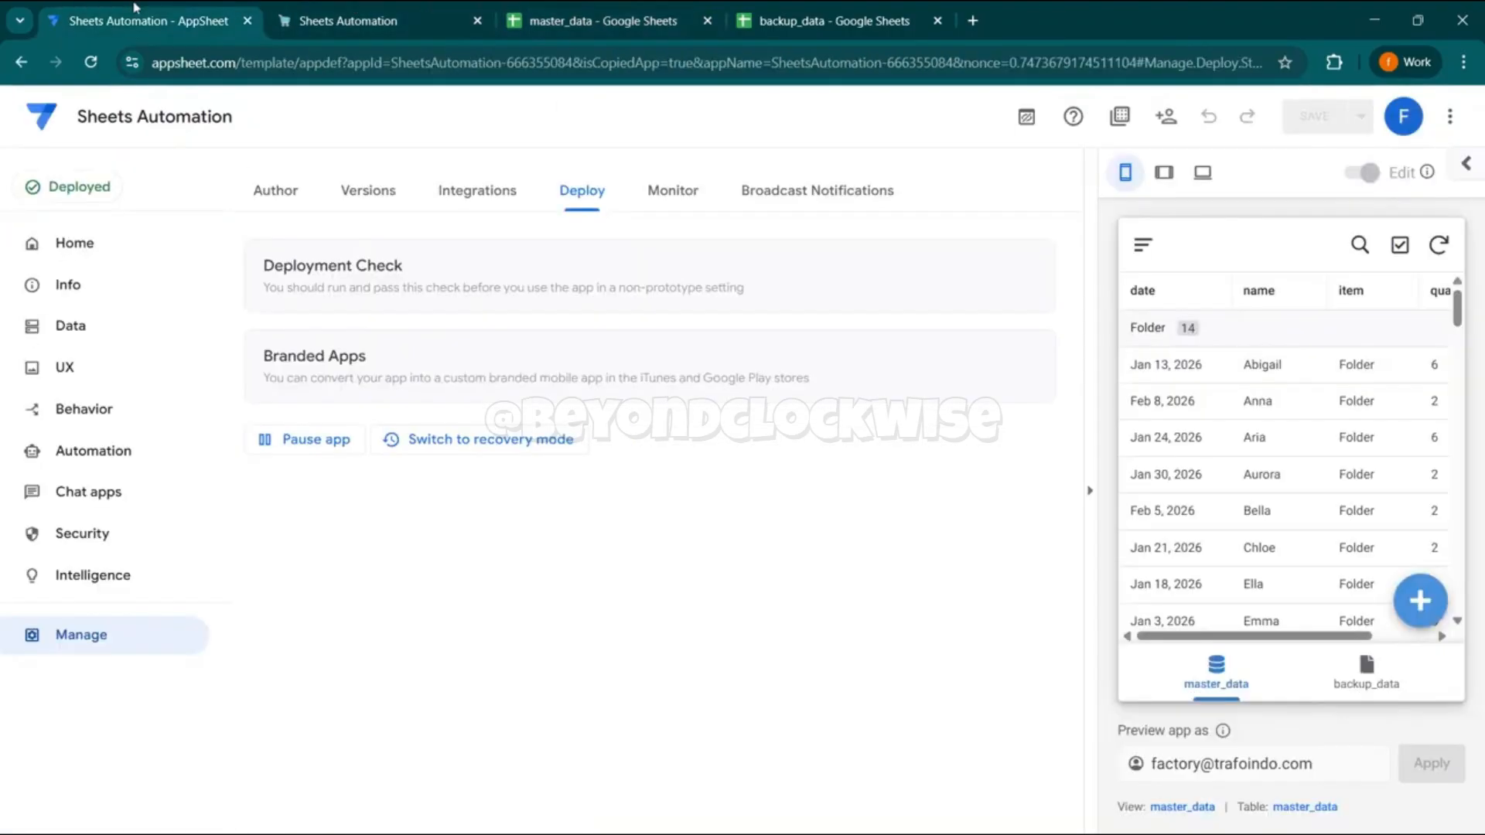
pyautogui.click(116, 457)
pyautogui.click(411, 610)
pyautogui.click(643, 410)
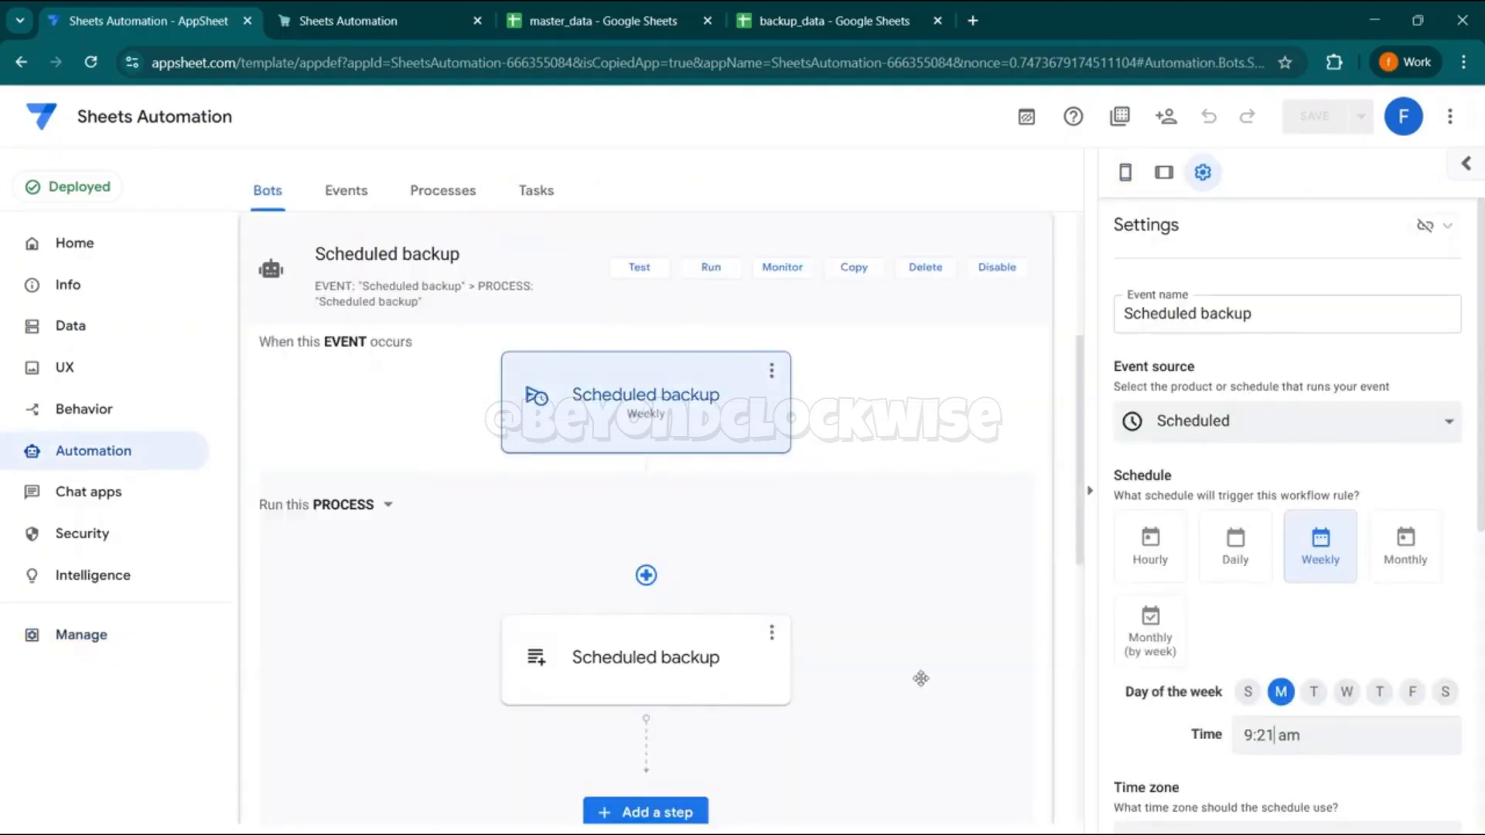
pyautogui.click(1290, 624)
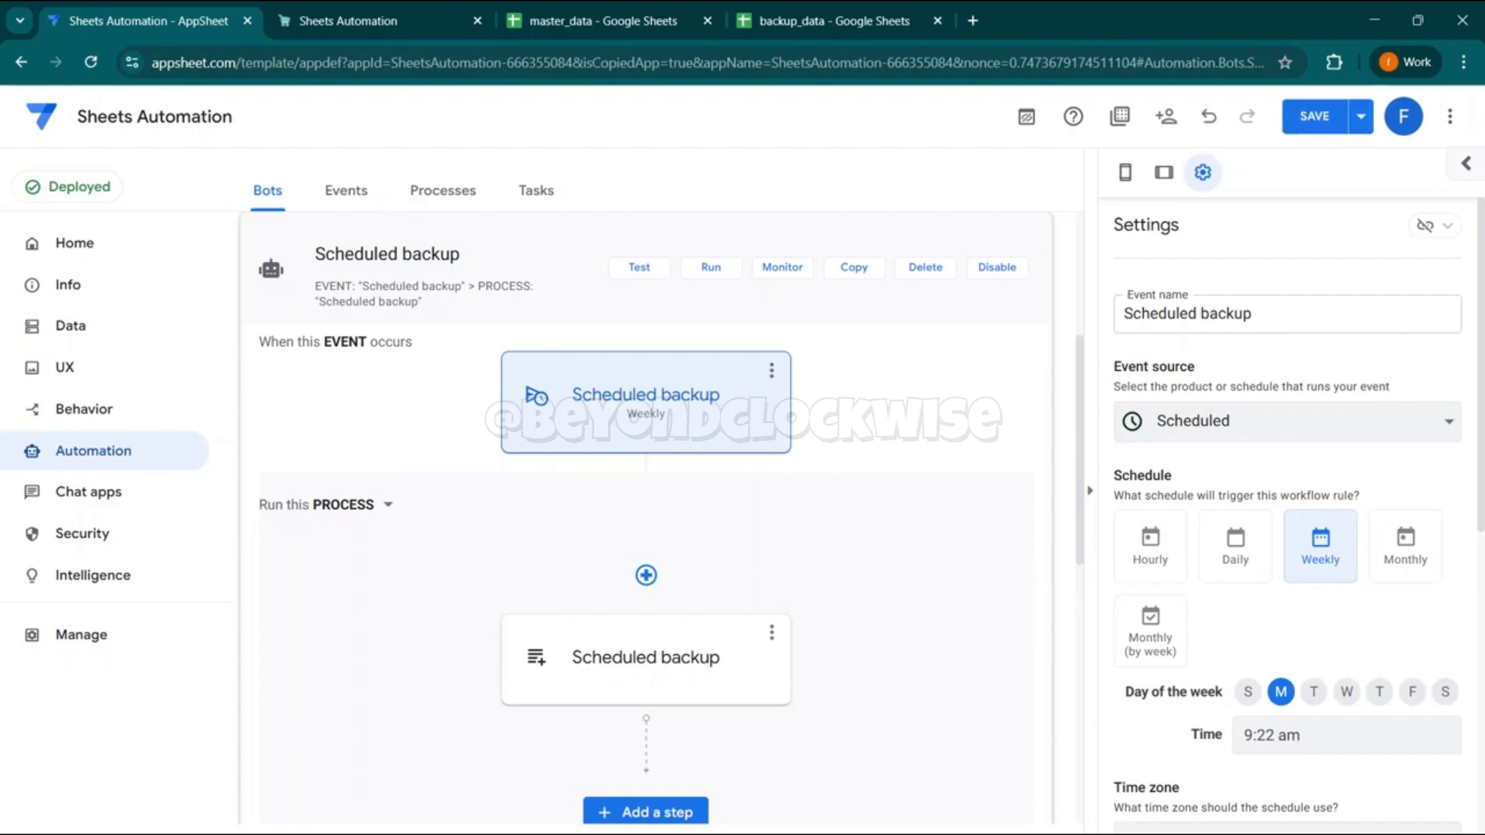
pyautogui.click(1361, 116)
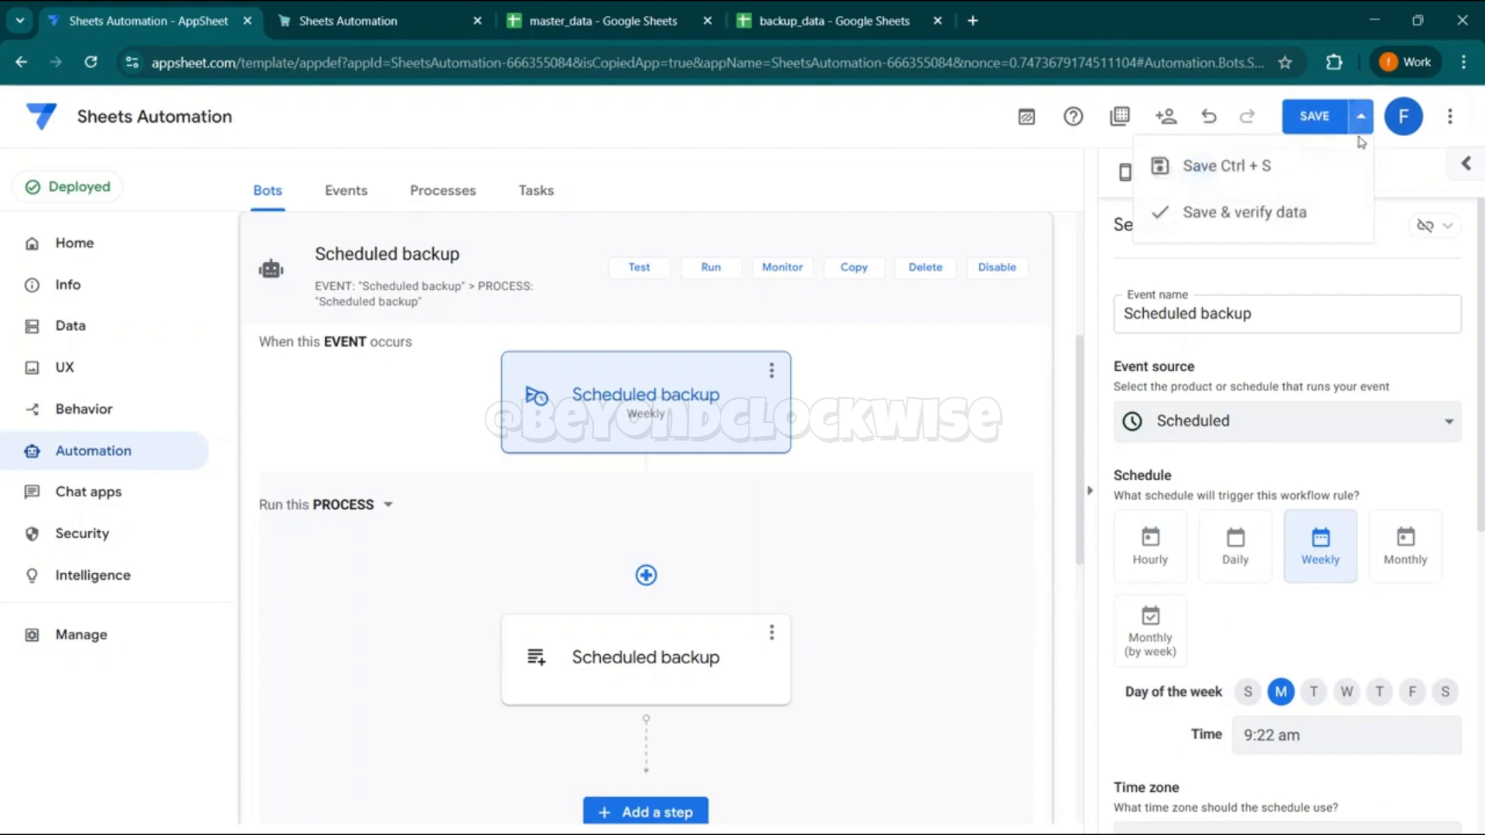
pyautogui.click(1267, 212)
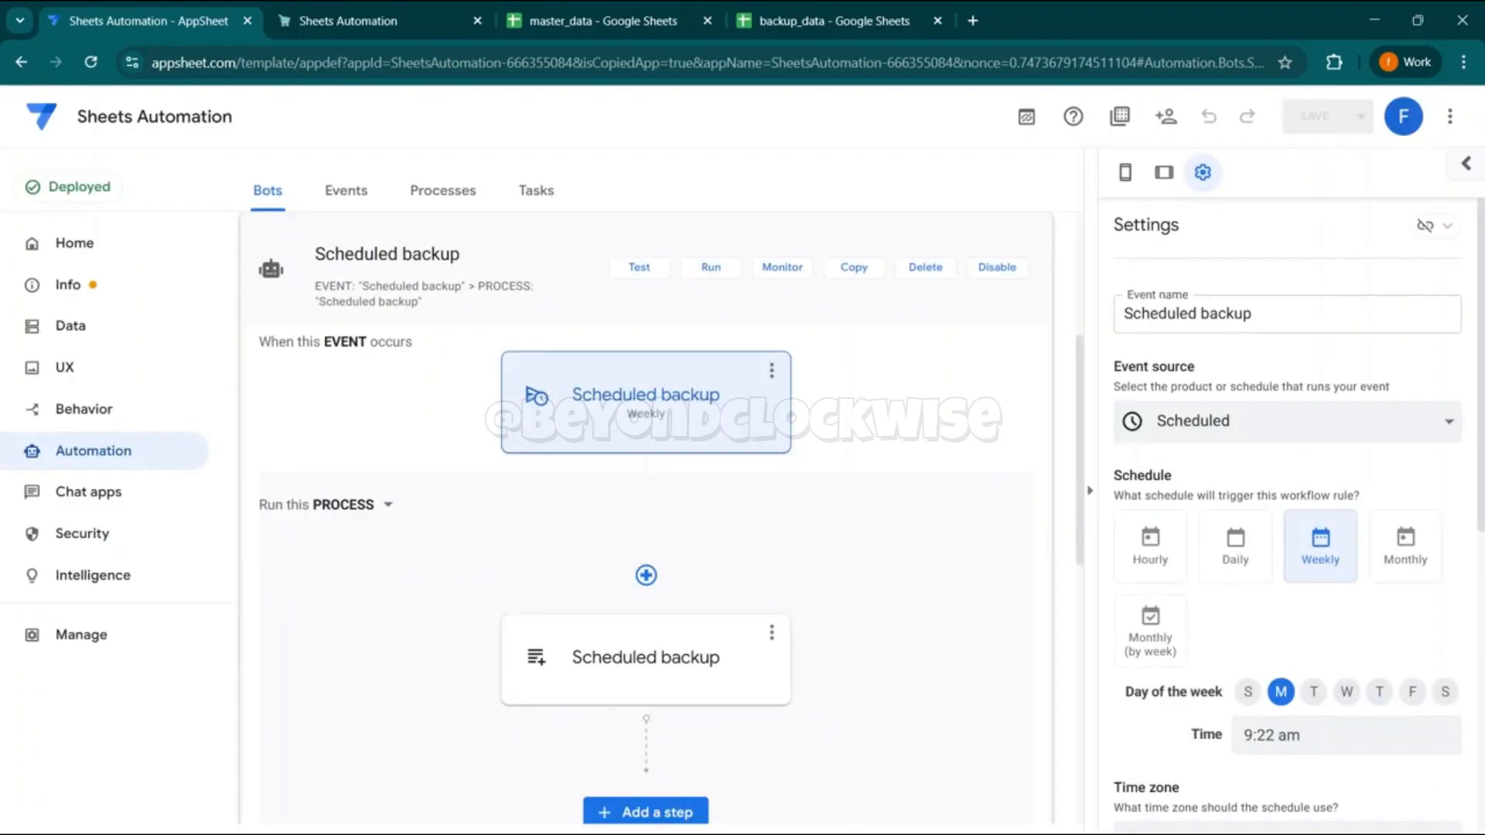
# - Sync the browser app again and check the master_data and backup_data views for the scheduled run's result
pyautogui.click(379, 7)
pyautogui.click(1378, 116)
pyautogui.click(115, 174)
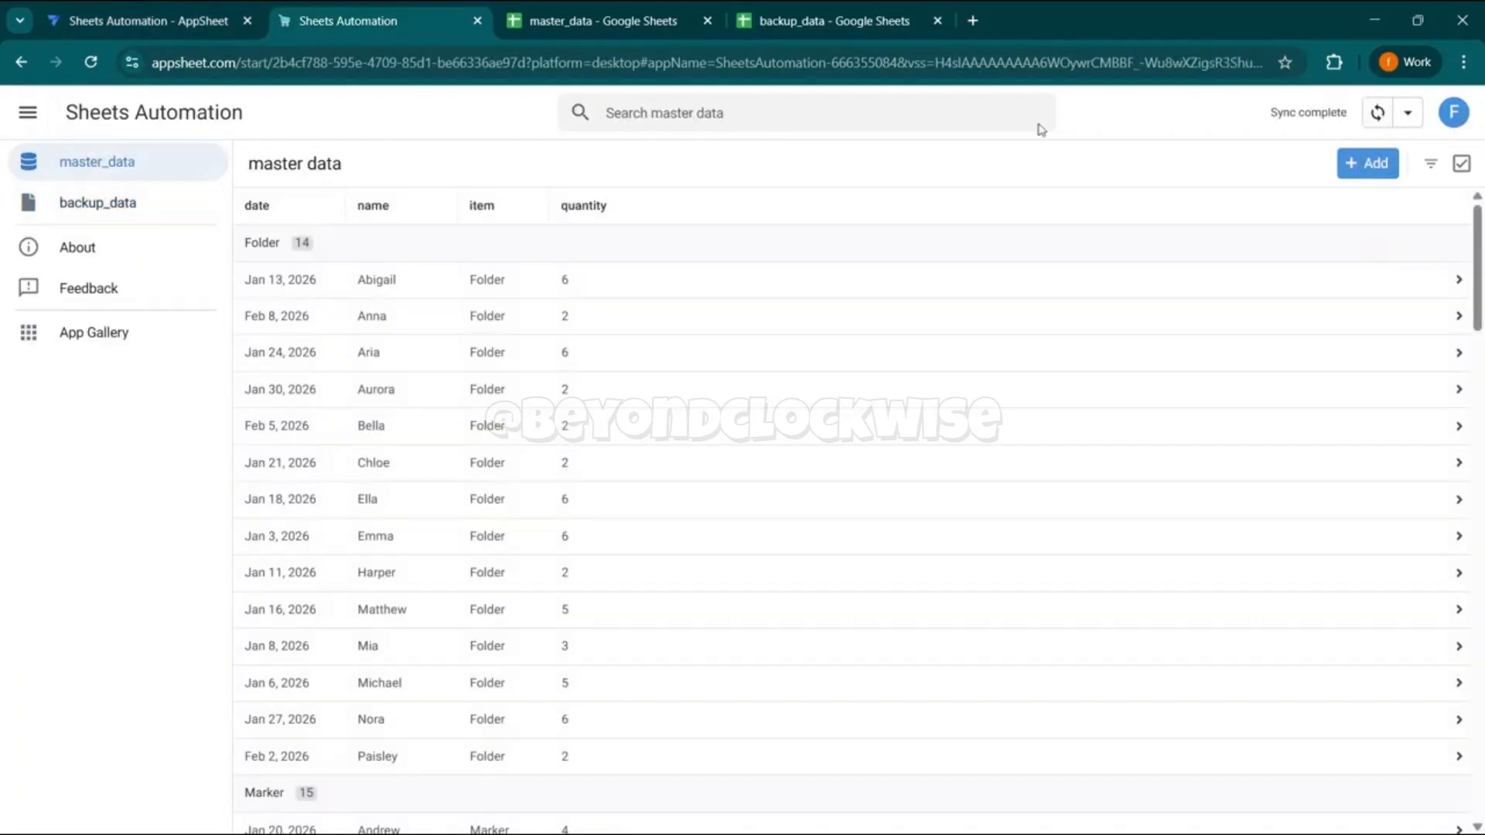
pyautogui.click(1373, 115)
pyautogui.click(133, 220)
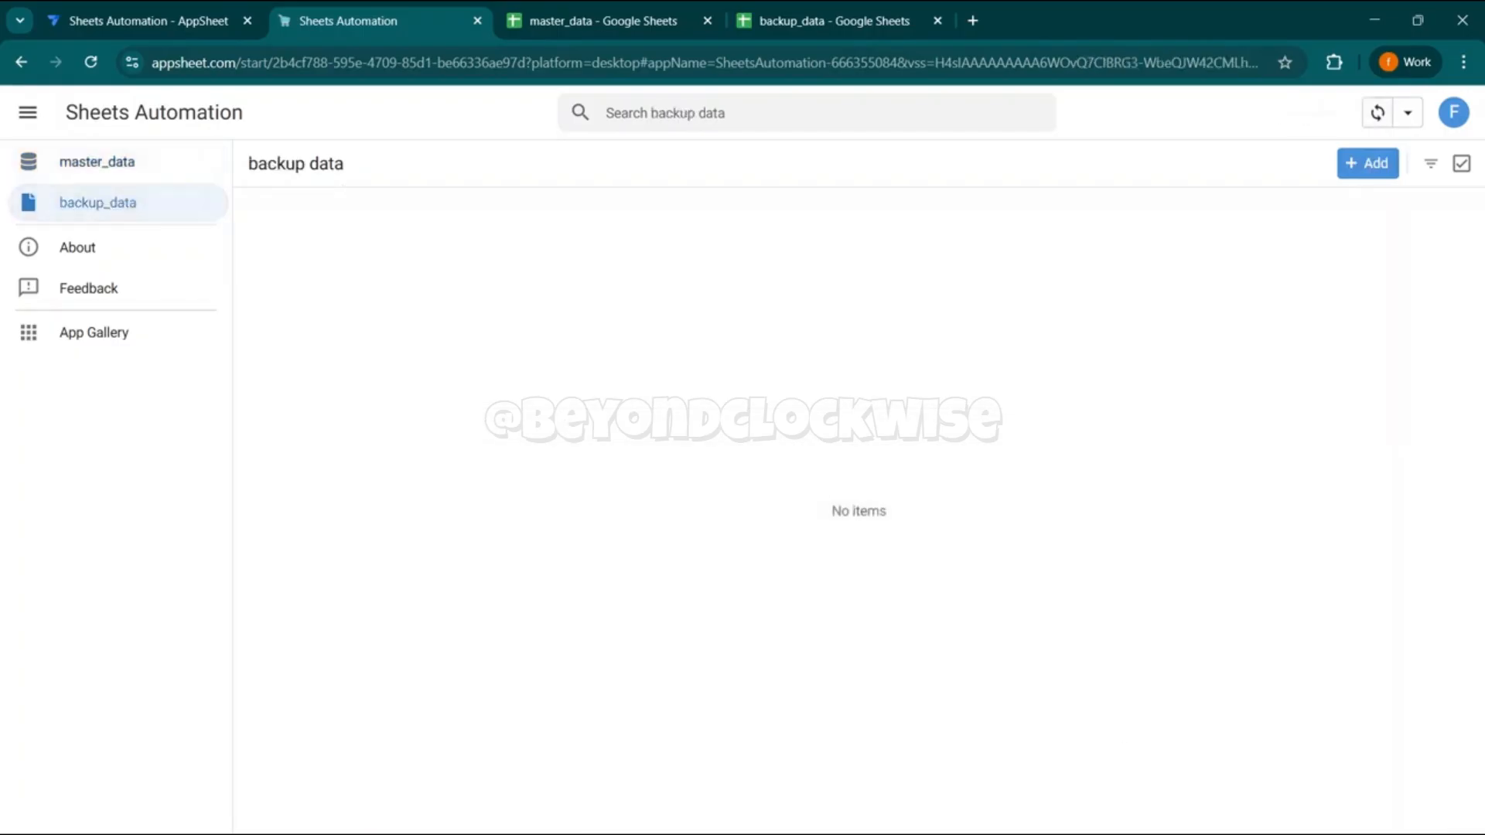